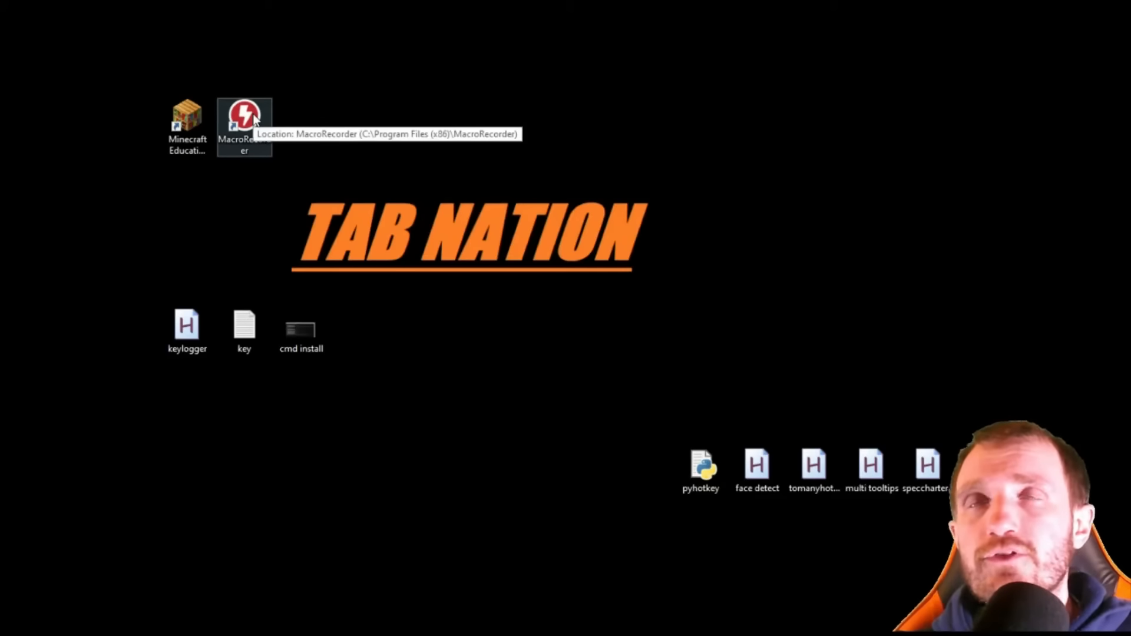
# Step: Start recording a new macro in Macro Recorder and launch Paint as its first recorded activity
pyautogui.click(253, 115)
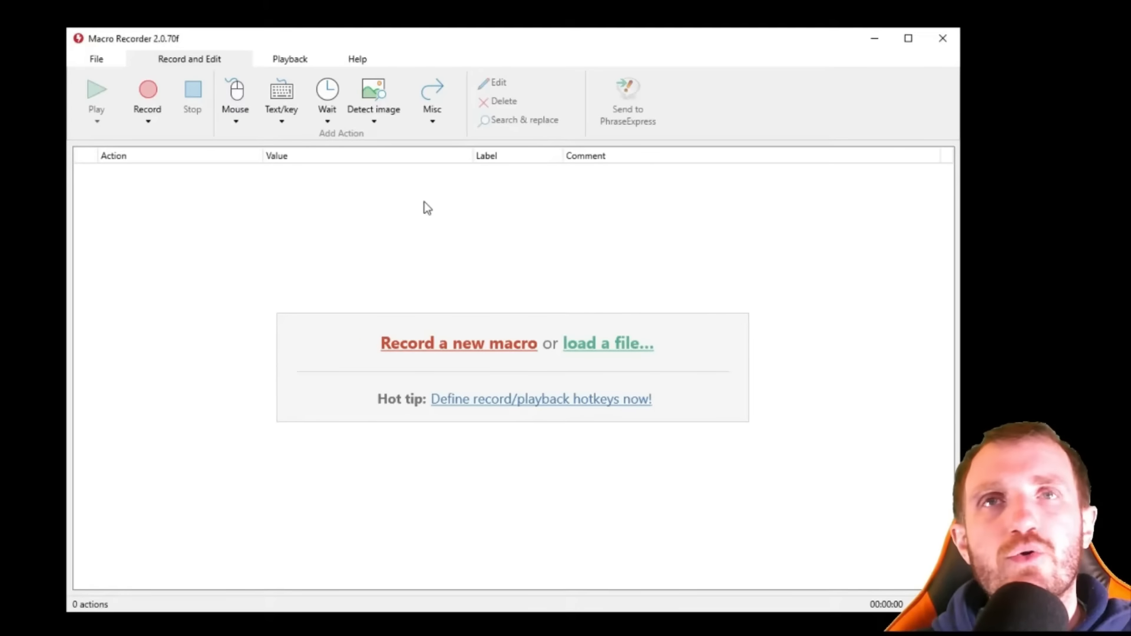
pyautogui.click(154, 108)
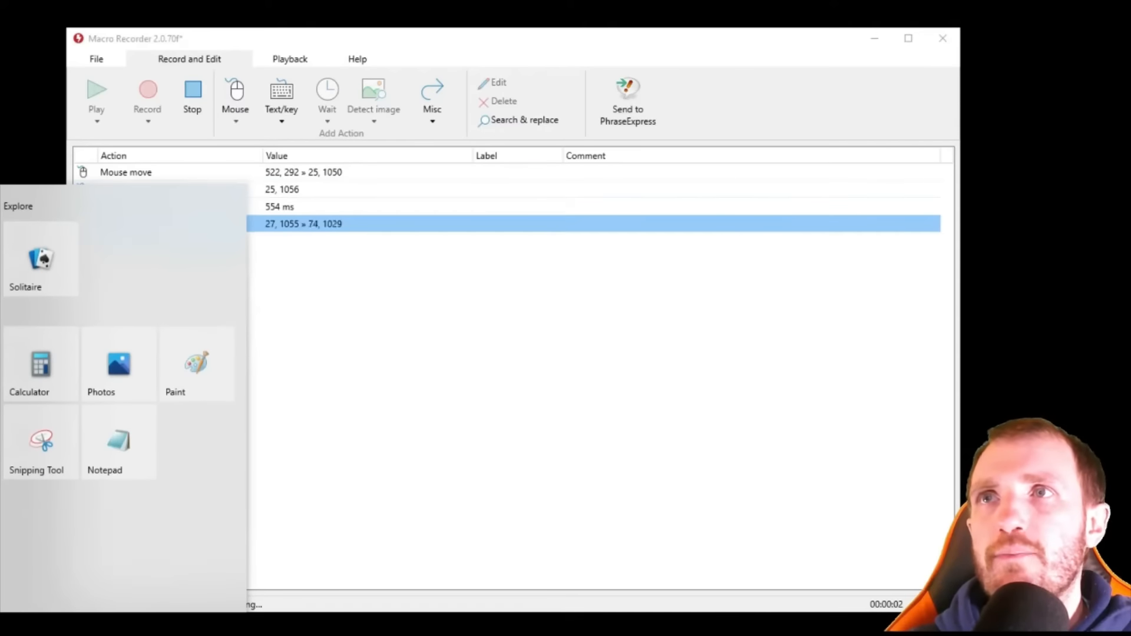
pyautogui.click(195, 370)
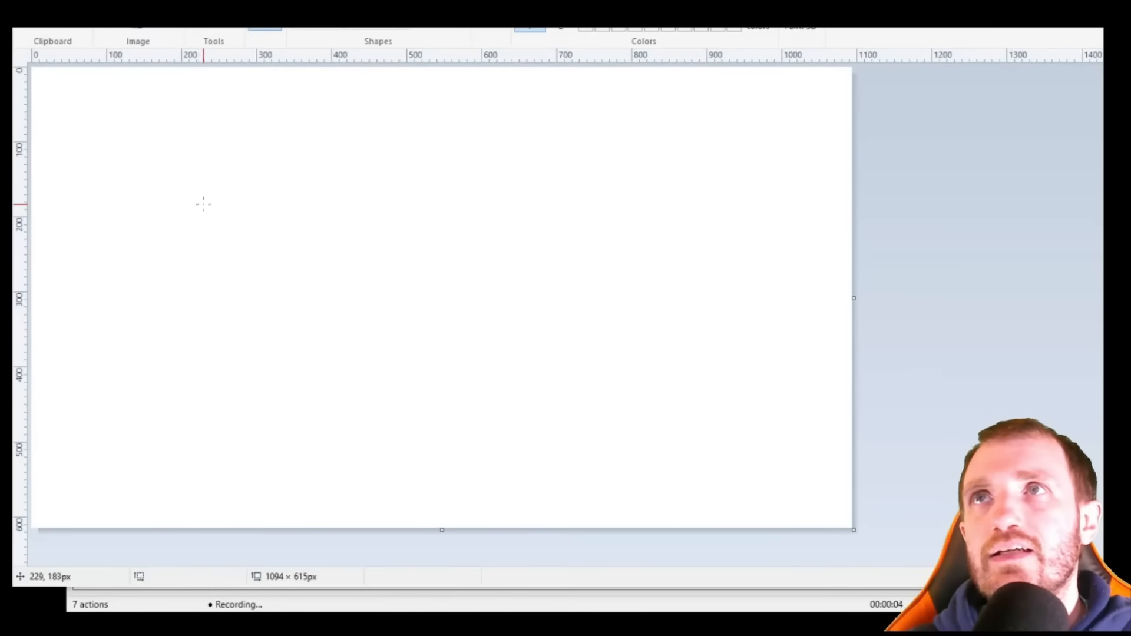
# Step: Draw four large freehand letters in black across the middle of the Paint canvas
pyautogui.moveTo(204, 203); pyautogui.dragTo(213, 334)
pyautogui.moveTo(165, 197)
pyautogui.mouseDown()
pyautogui.moveTo(313, 212)
pyautogui.moveTo(311, 318)
pyautogui.moveTo(355, 326)
pyautogui.mouseUp()
pyautogui.moveTo(429, 275)
pyautogui.mouseDown()
pyautogui.moveTo(380, 321)
pyautogui.moveTo(441, 286)
pyautogui.mouseUp()
pyautogui.moveTo(558, 272)
pyautogui.mouseDown()
pyautogui.moveTo(598, 324)
pyautogui.moveTo(681, 340)
pyautogui.moveTo(687, 352)
pyautogui.mouseUp()
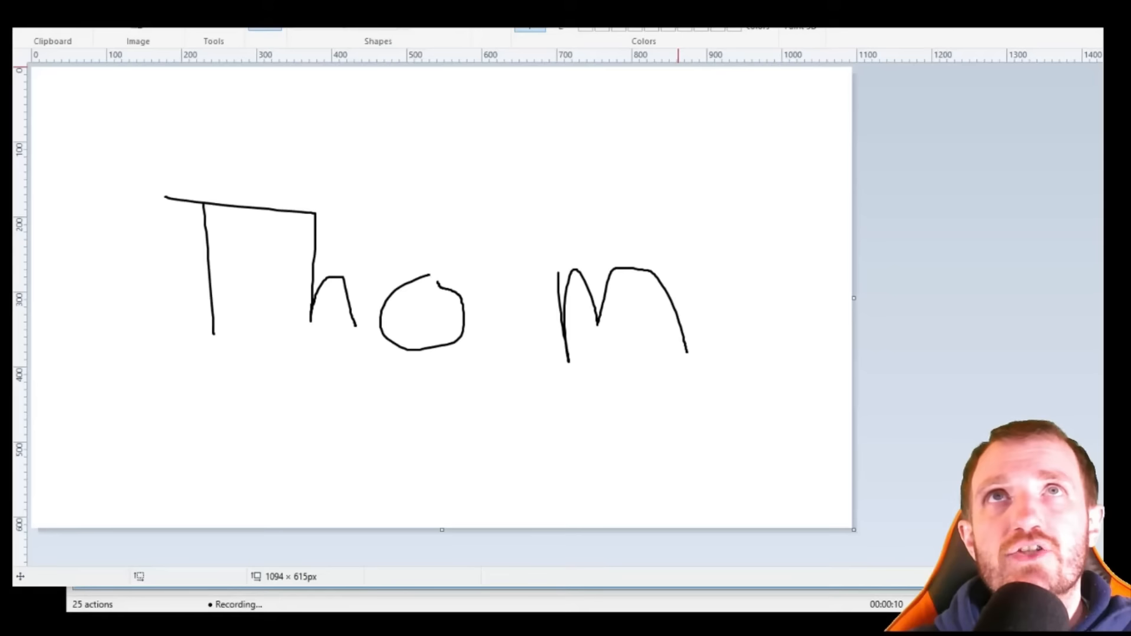
# Step: Scribble an orange zigzag above the letters and stop the macro recording in Macro Recorder
pyautogui.moveTo(511, 103)
pyautogui.mouseDown()
pyautogui.moveTo(507, 180)
pyautogui.moveTo(701, 230)
pyautogui.moveTo(475, 200)
pyautogui.mouseUp()
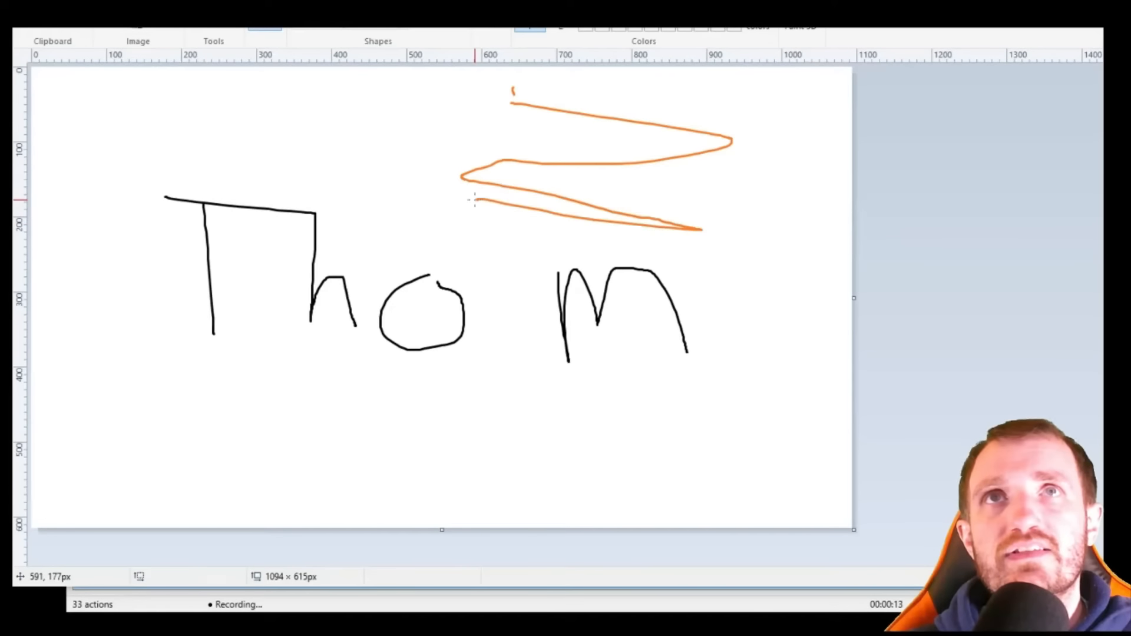
pyautogui.click(346, 605)
pyautogui.click(193, 94)
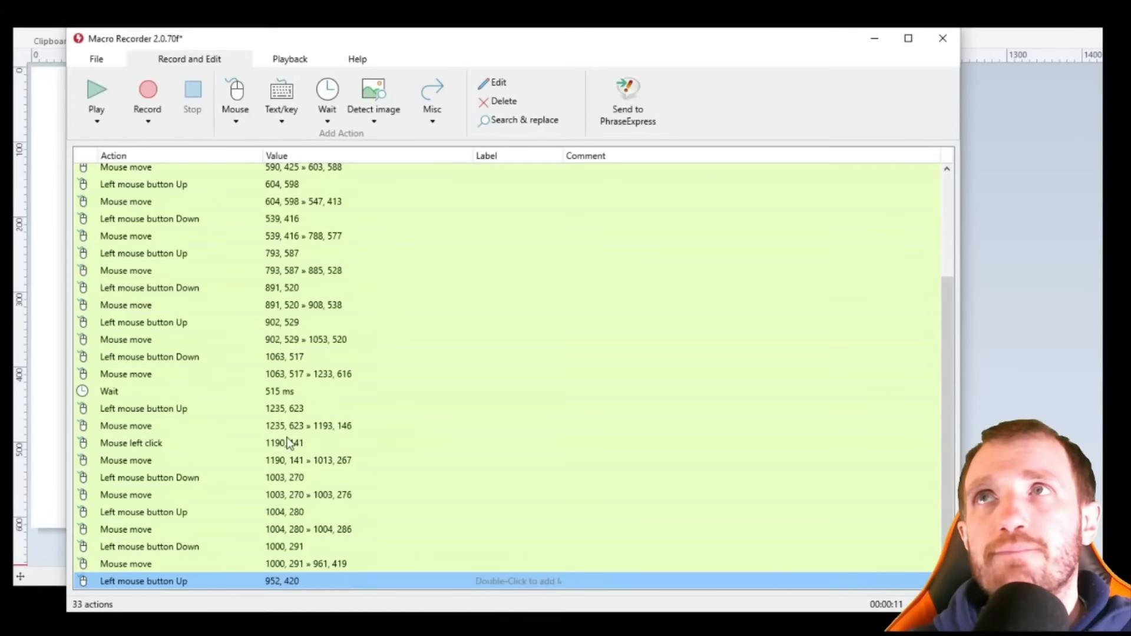
# Step: Review the recorded action list from its first mouse click to its last mouse button release
pyautogui.scroll(3, 485, 418)
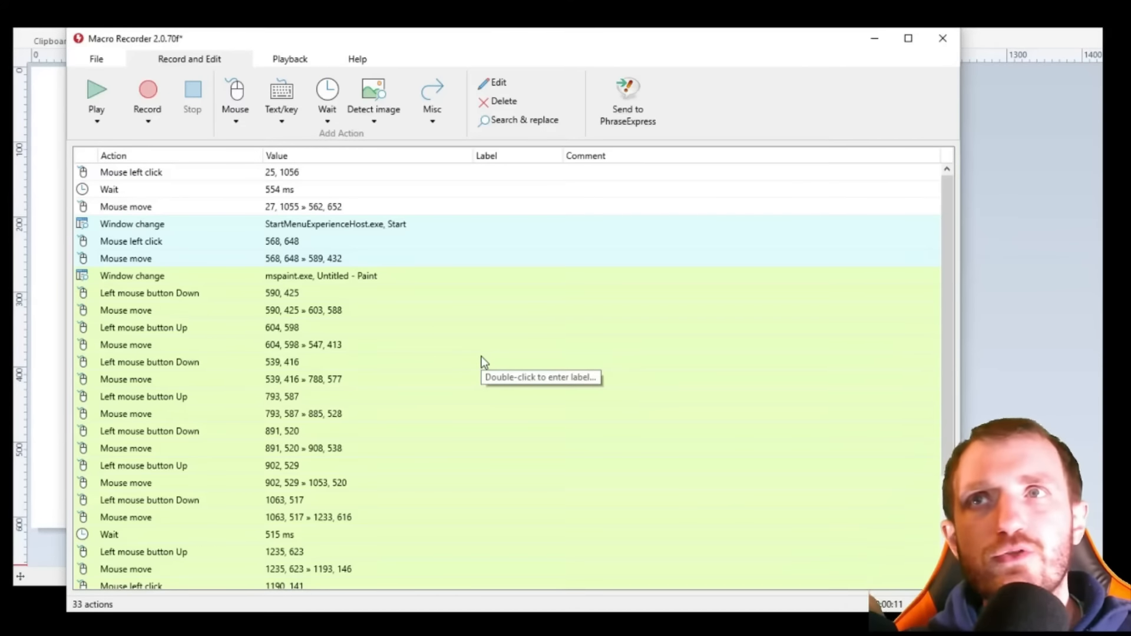
pyautogui.scroll(-3, 483, 361)
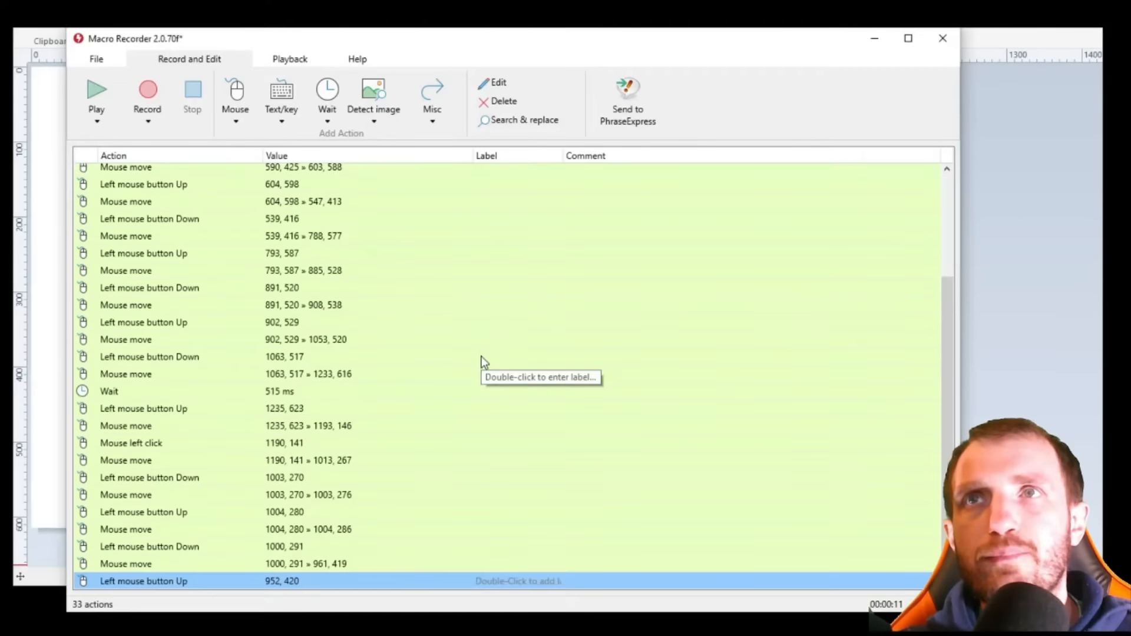
pyautogui.scroll(3, 483, 361)
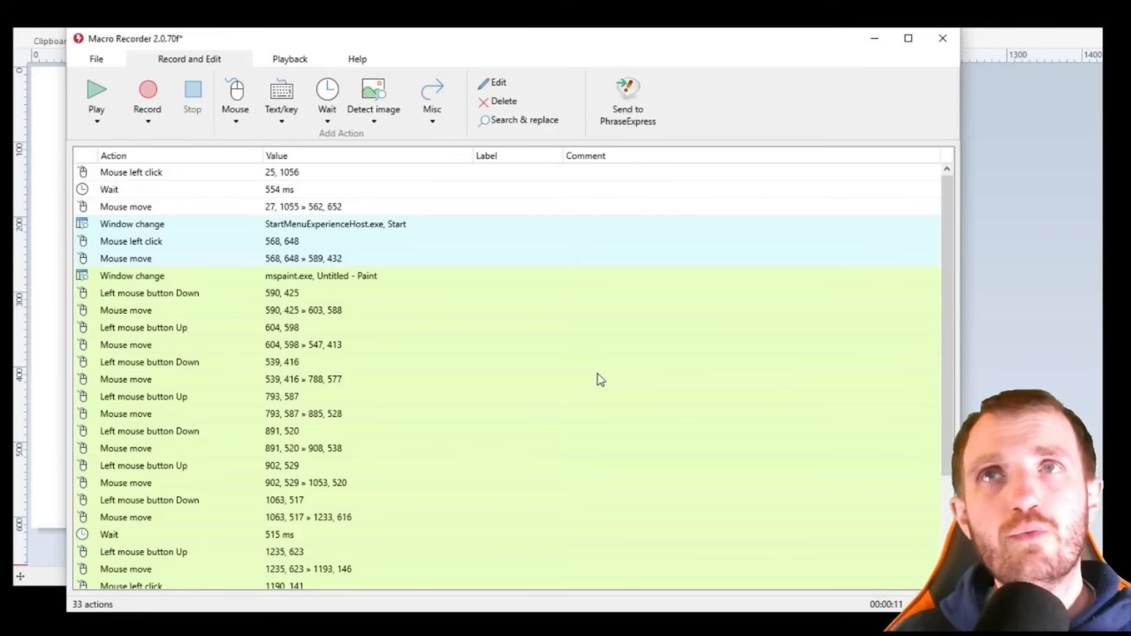
pyautogui.scroll(-3, 397, 497)
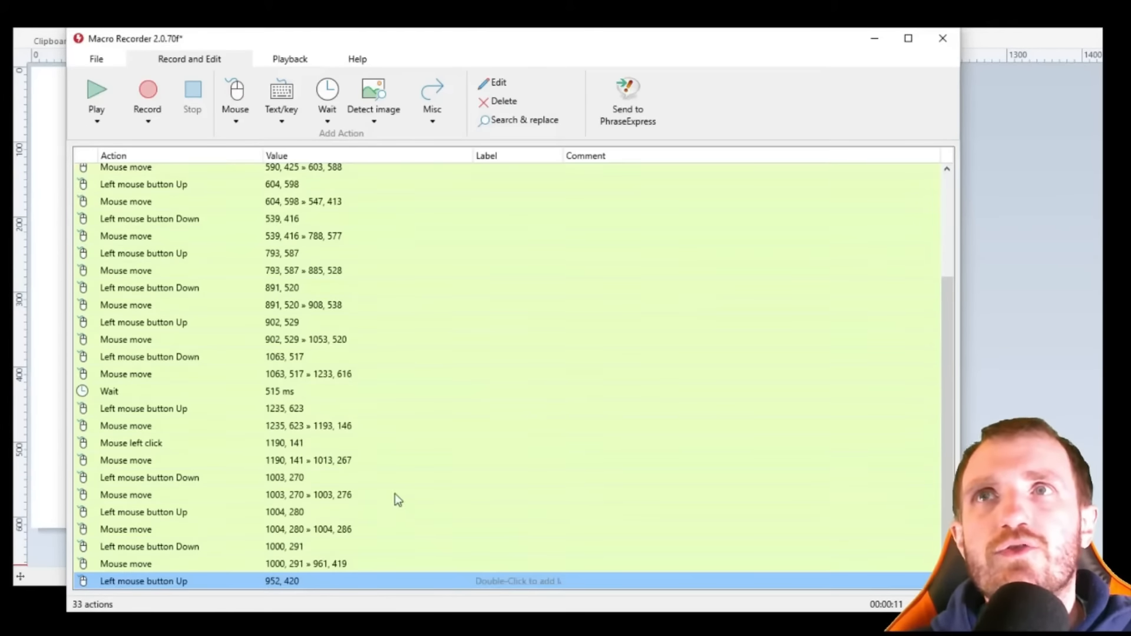
pyautogui.scroll(3, 377, 479)
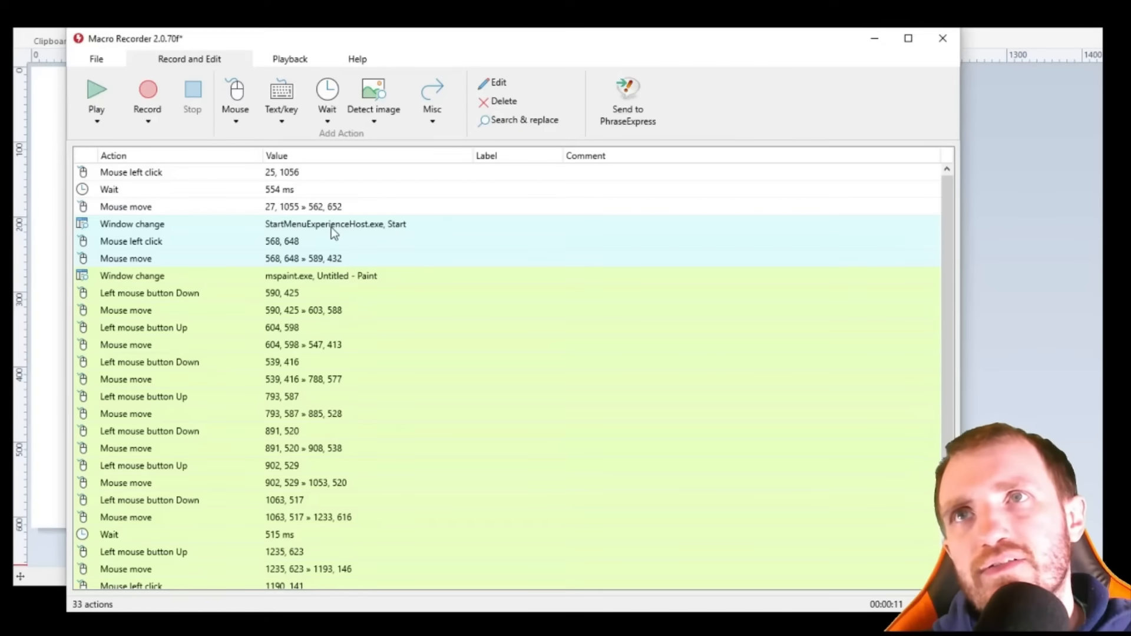
pyautogui.press('End')
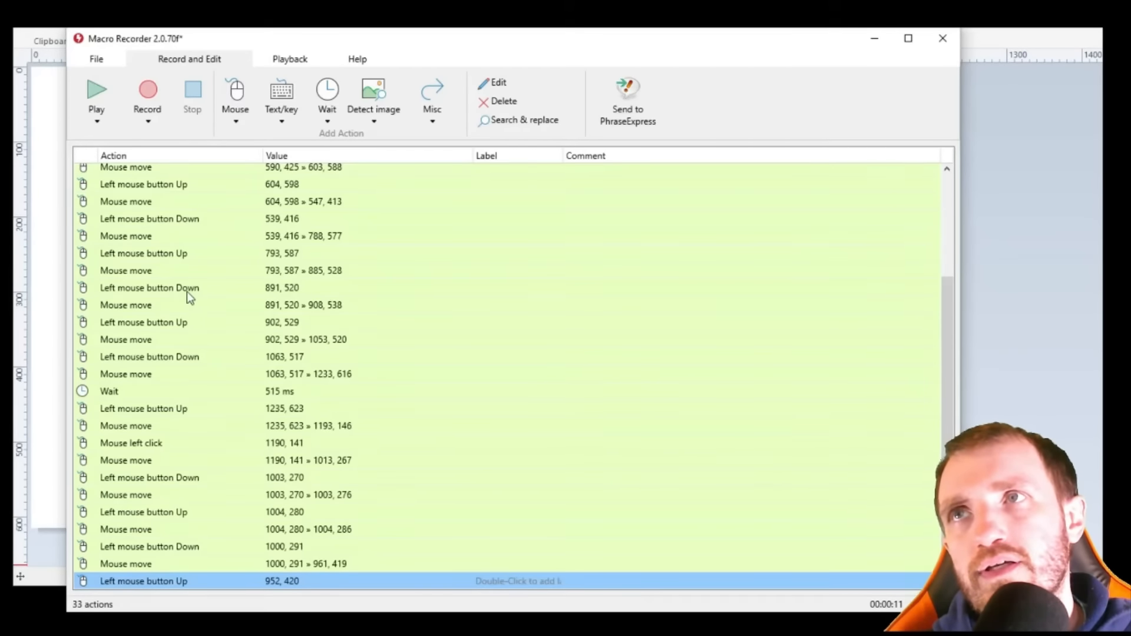
# Step: Inspect the on-screen previews of the recorded circle stroke, the button release and the mouse move that follow it, plus the wait action
pyautogui.click(172, 305)
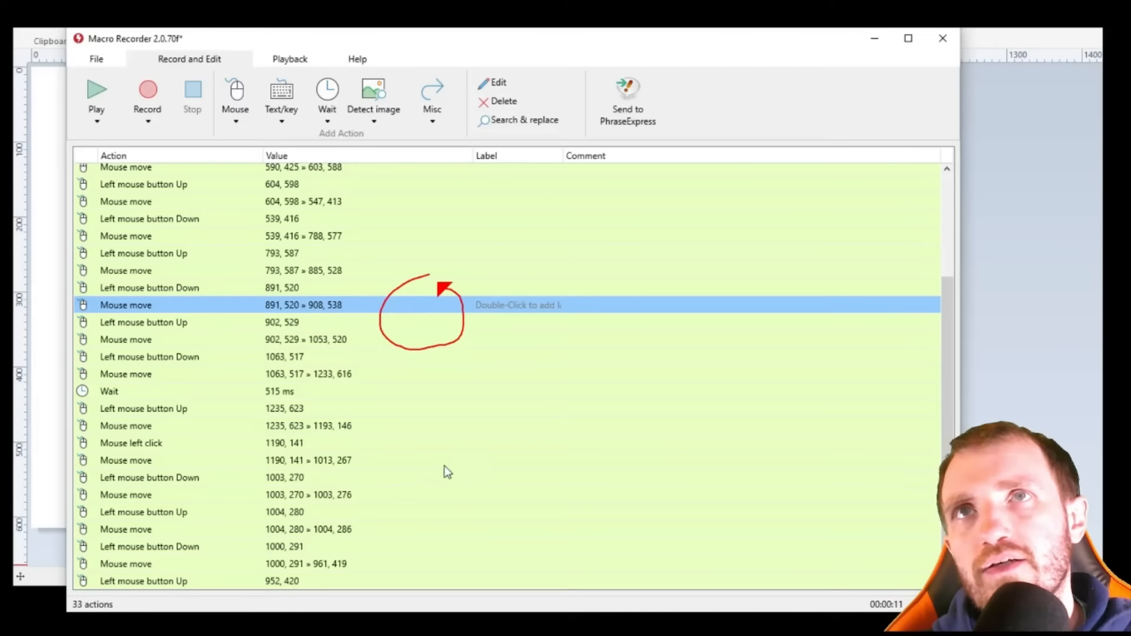
pyautogui.click(375, 324)
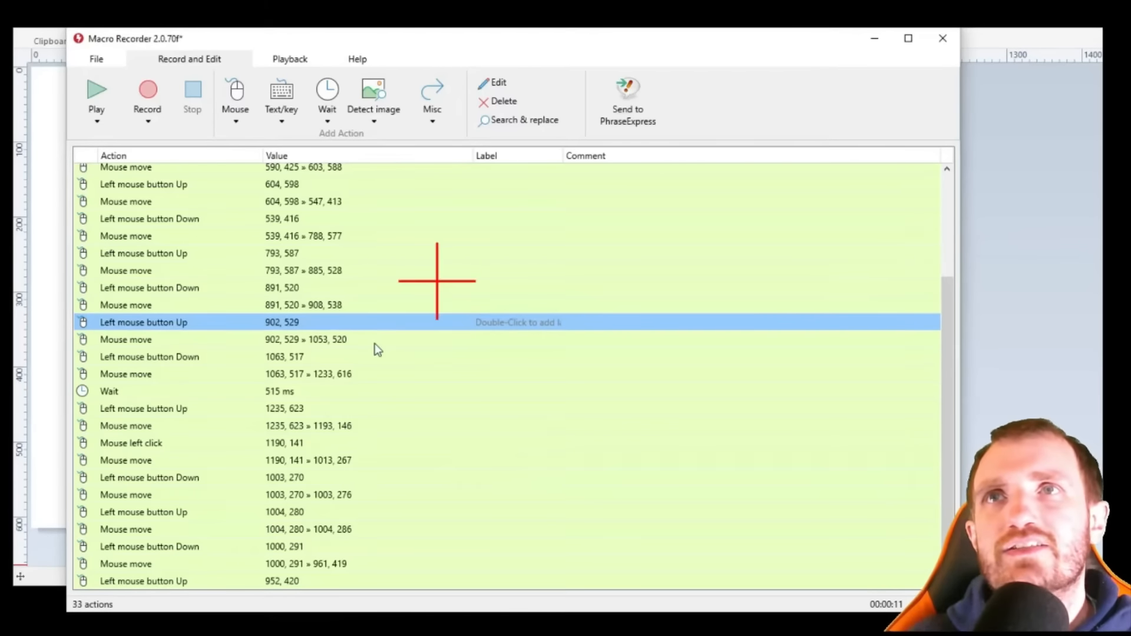
pyautogui.click(375, 342)
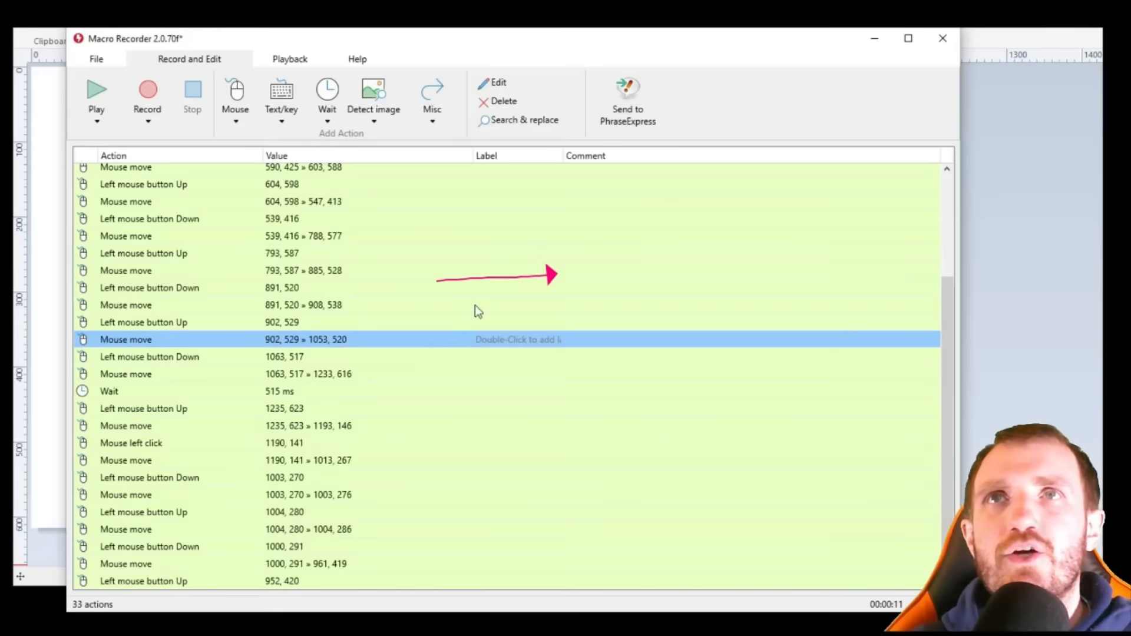
pyautogui.click(397, 395)
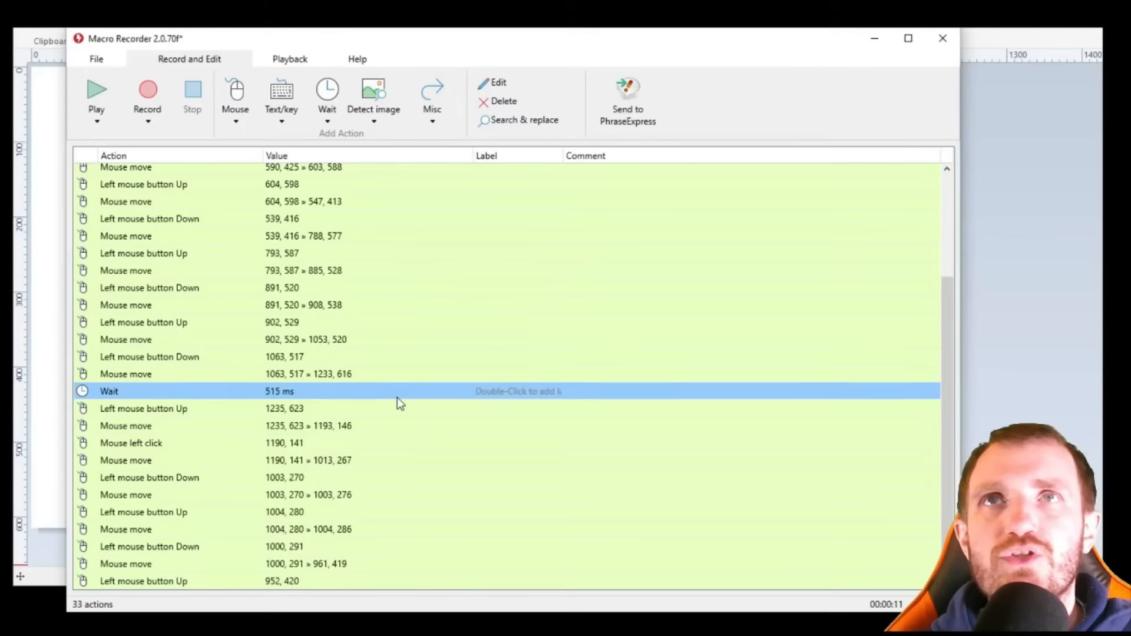
pyautogui.click(306, 337)
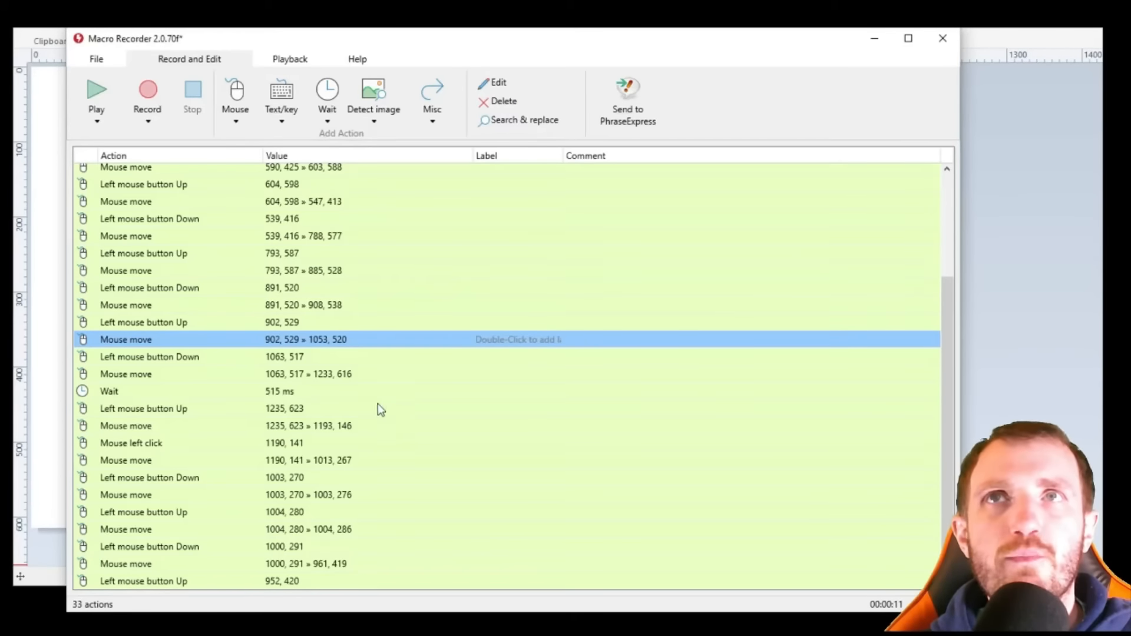
pyautogui.click(315, 307)
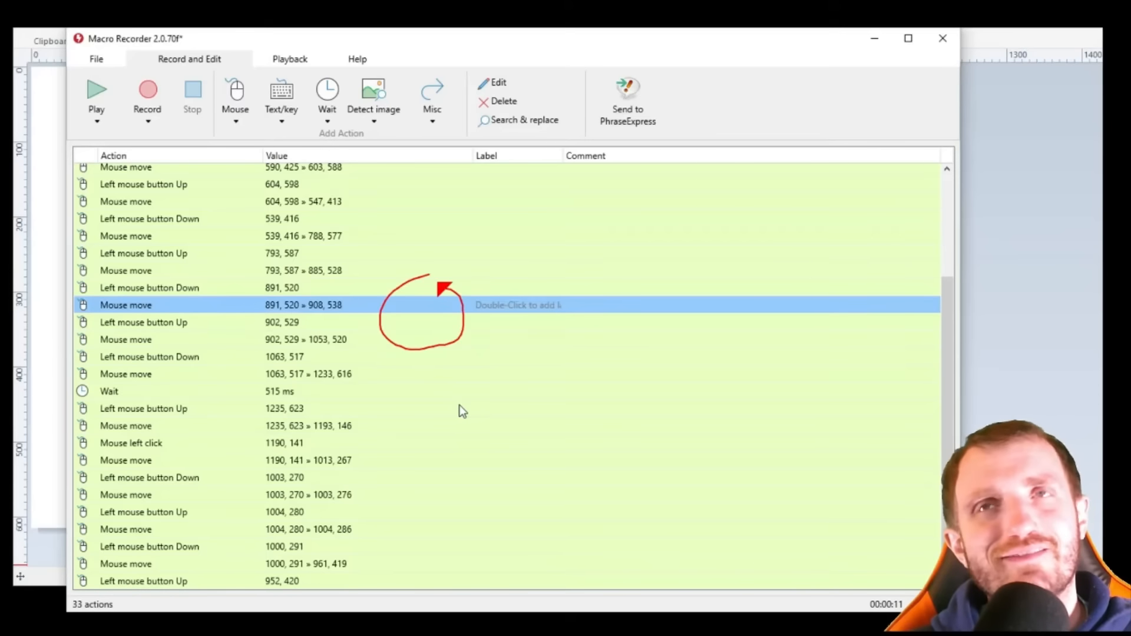
# Step: Play back the whole recorded macro and close the resulting Paint drawing without saving it
pyautogui.scroll(3, 462, 411)
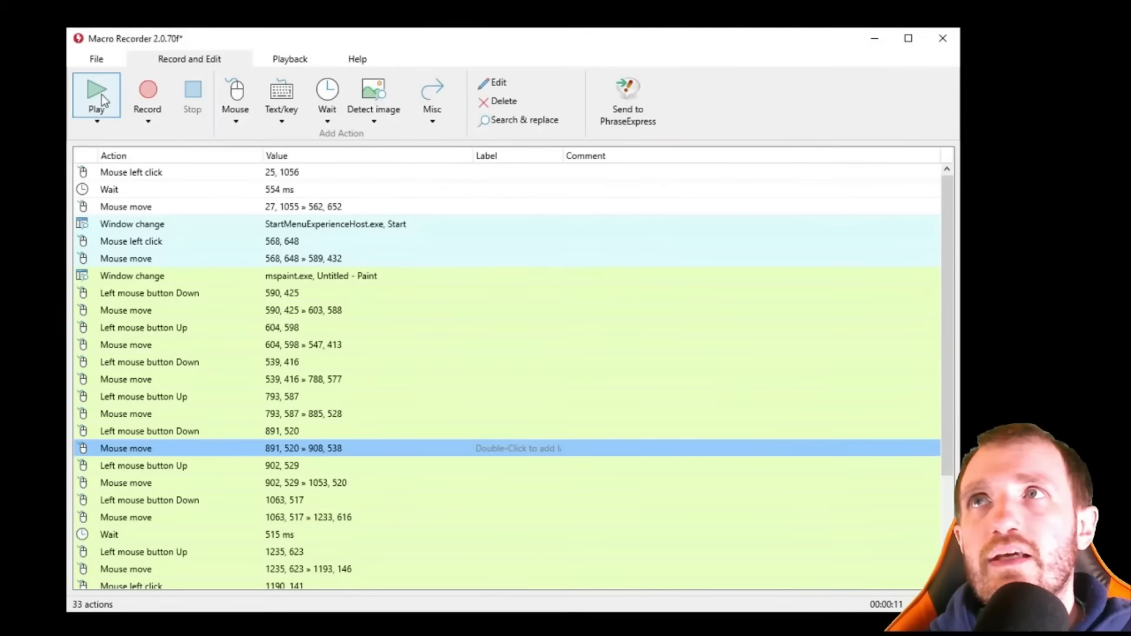
pyautogui.click(97, 95)
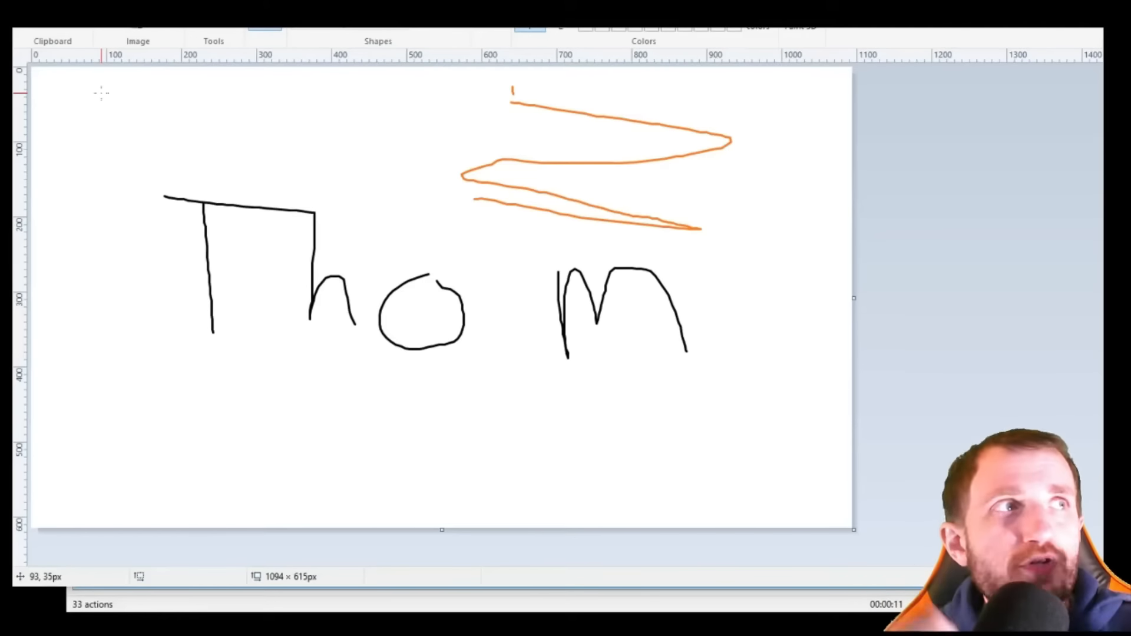
pyautogui.hotkey('alt', 'F4')
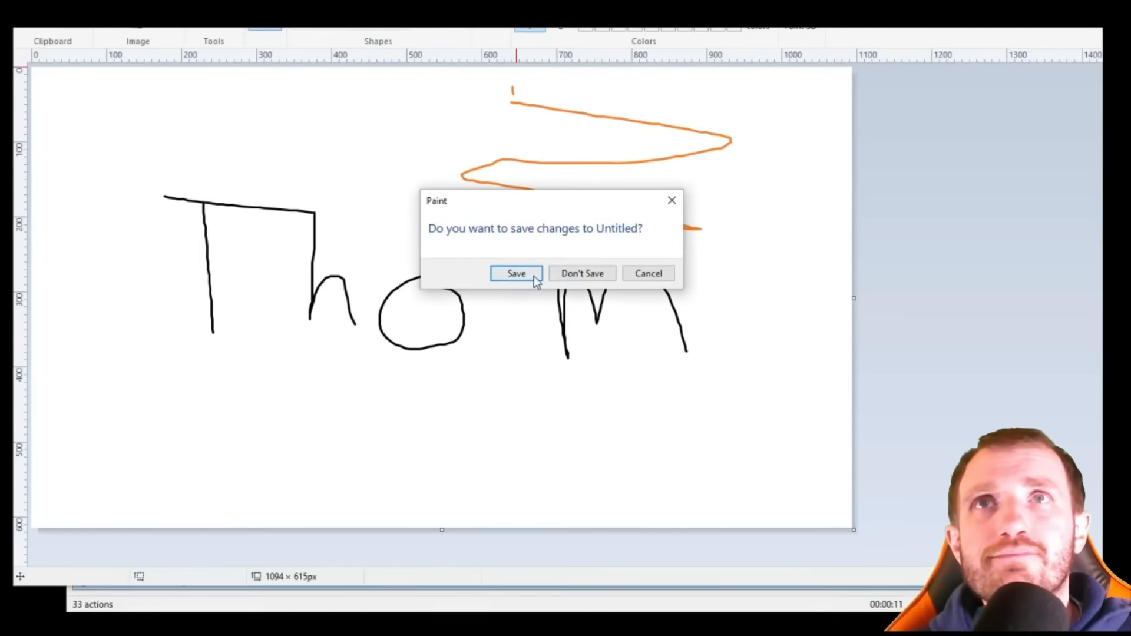
pyautogui.click(573, 273)
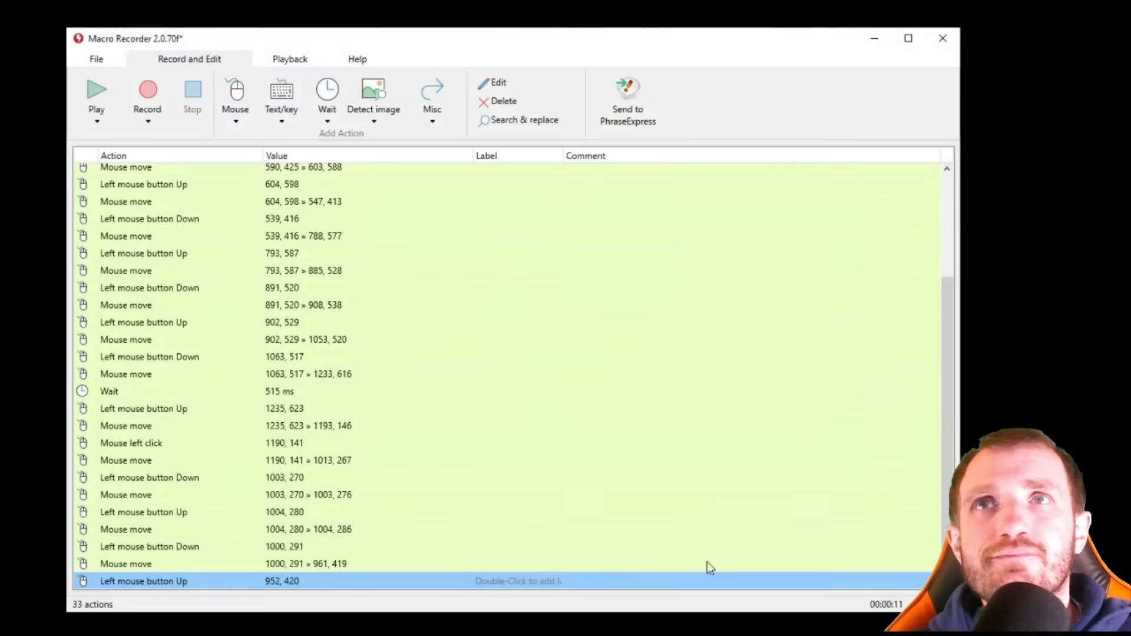
# Step: Start a new empty macro, discarding the existing recording without saving
pyautogui.click(96, 59)
pyautogui.click(110, 76)
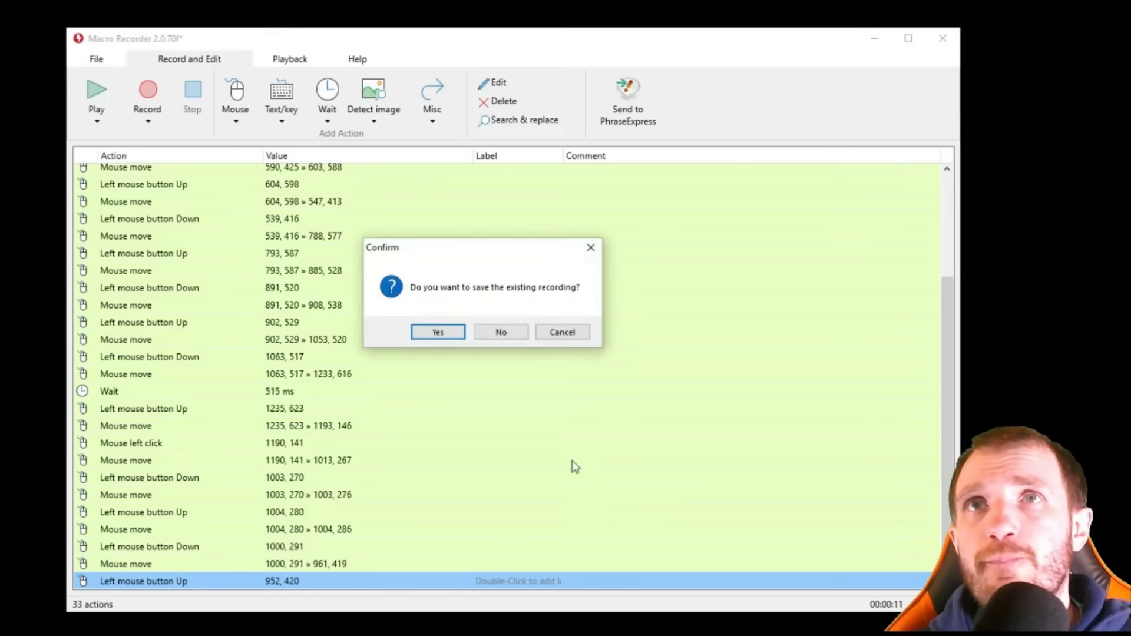
pyautogui.click(518, 332)
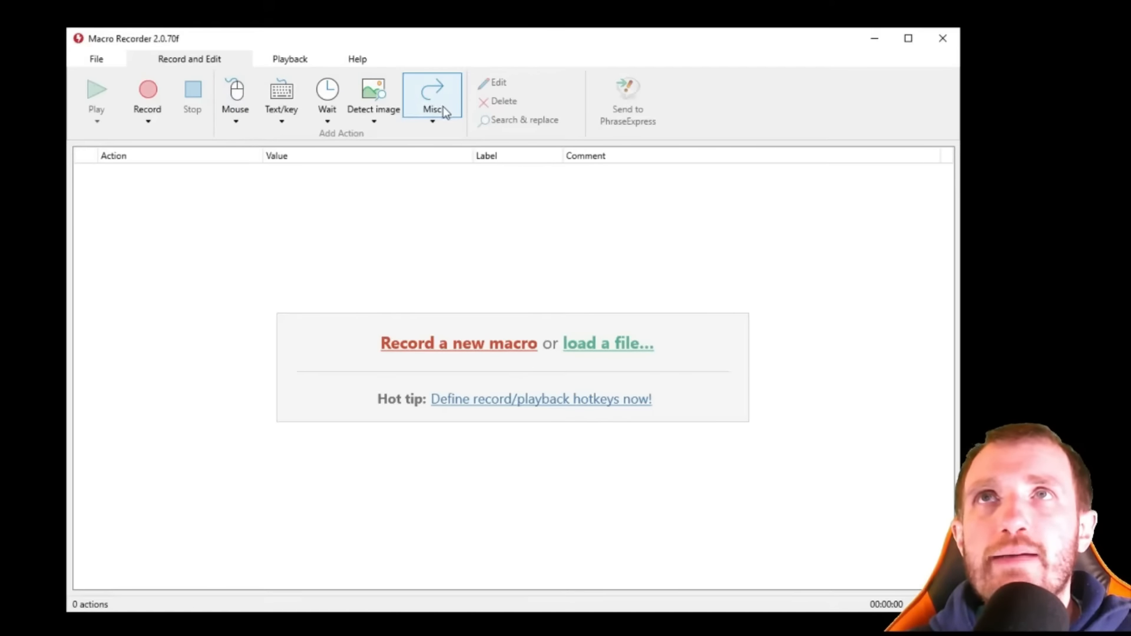
# Step: Open Notepad and arrange its window and the Macro Recorder window so that both can be reached
pyautogui.click(236, 120)
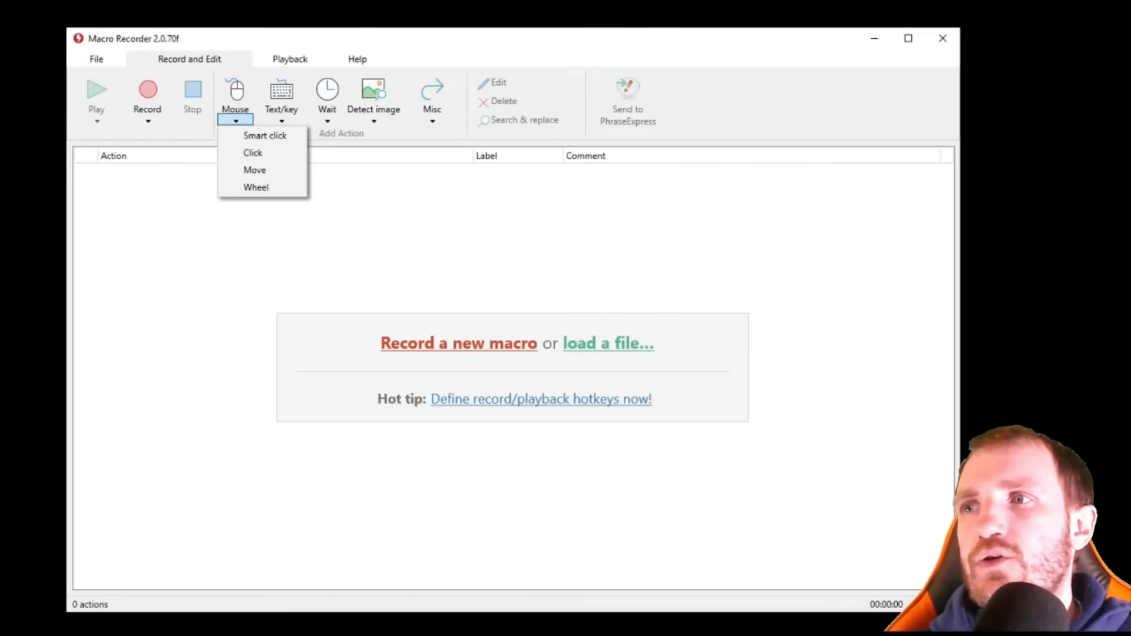
pyautogui.press('super')
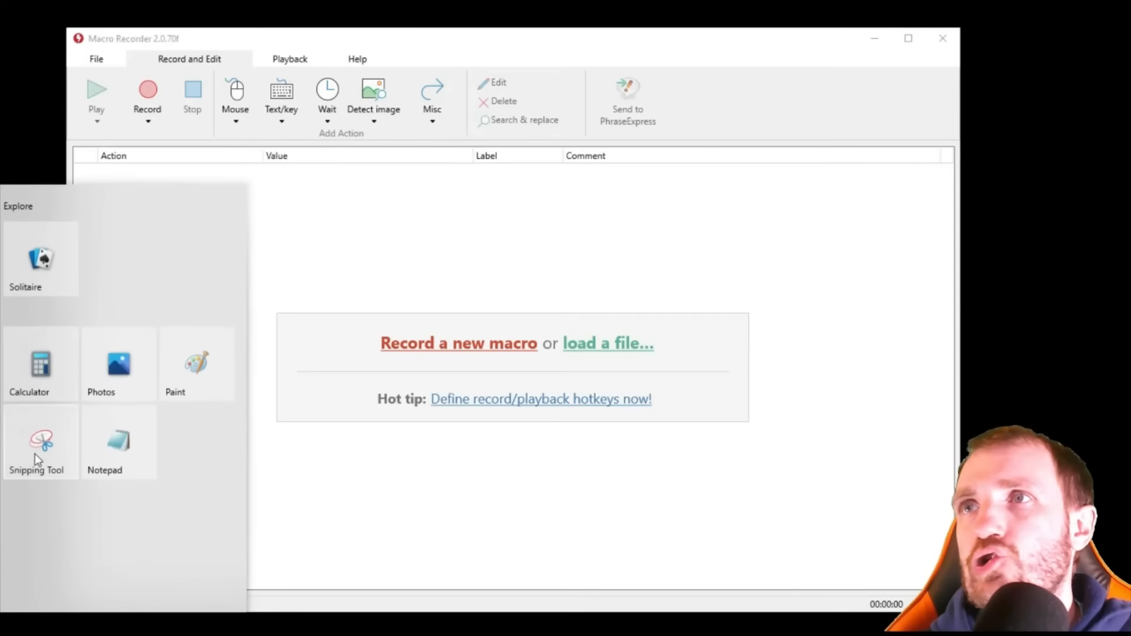
pyautogui.click(115, 449)
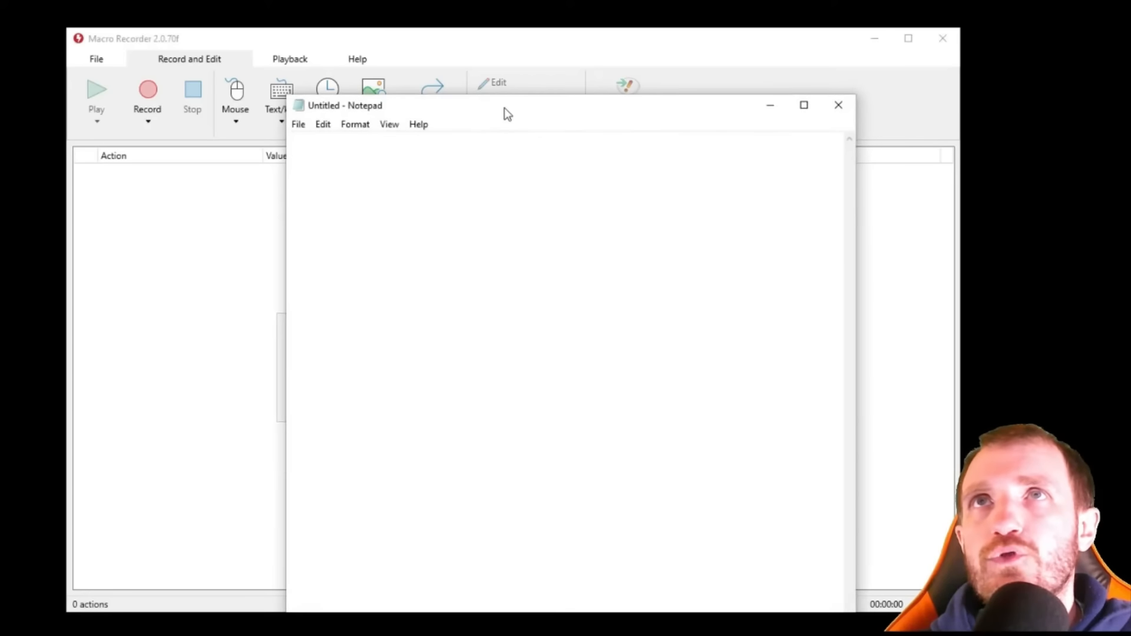
pyautogui.moveTo(504, 107); pyautogui.dragTo(568, 25)
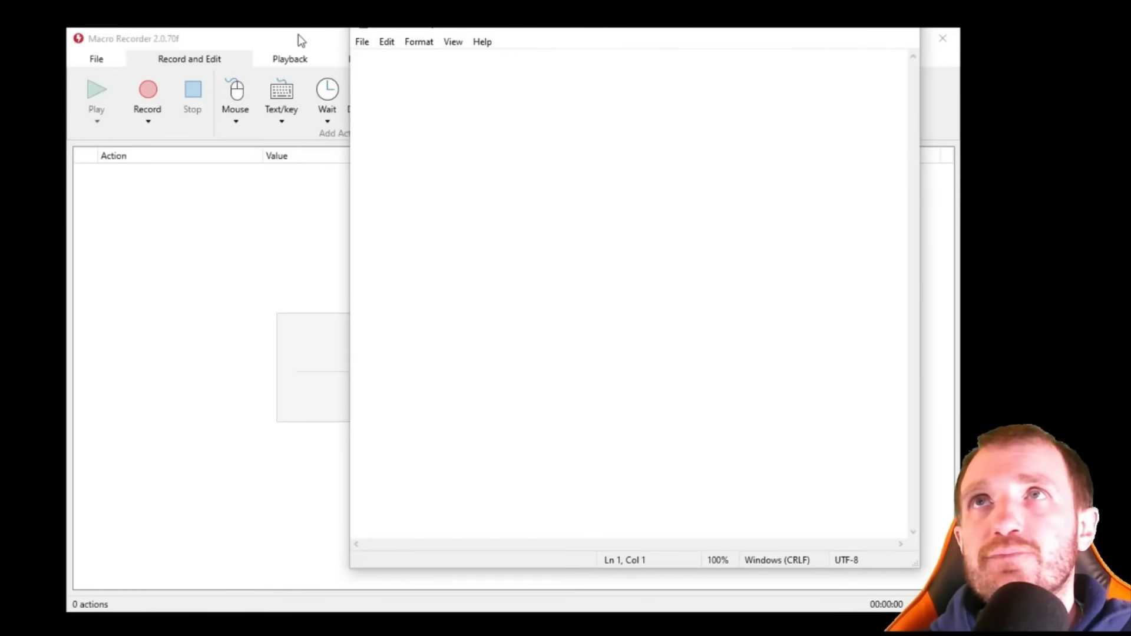
pyautogui.moveTo(299, 34); pyautogui.dragTo(297, 90)
pyautogui.click(437, 55)
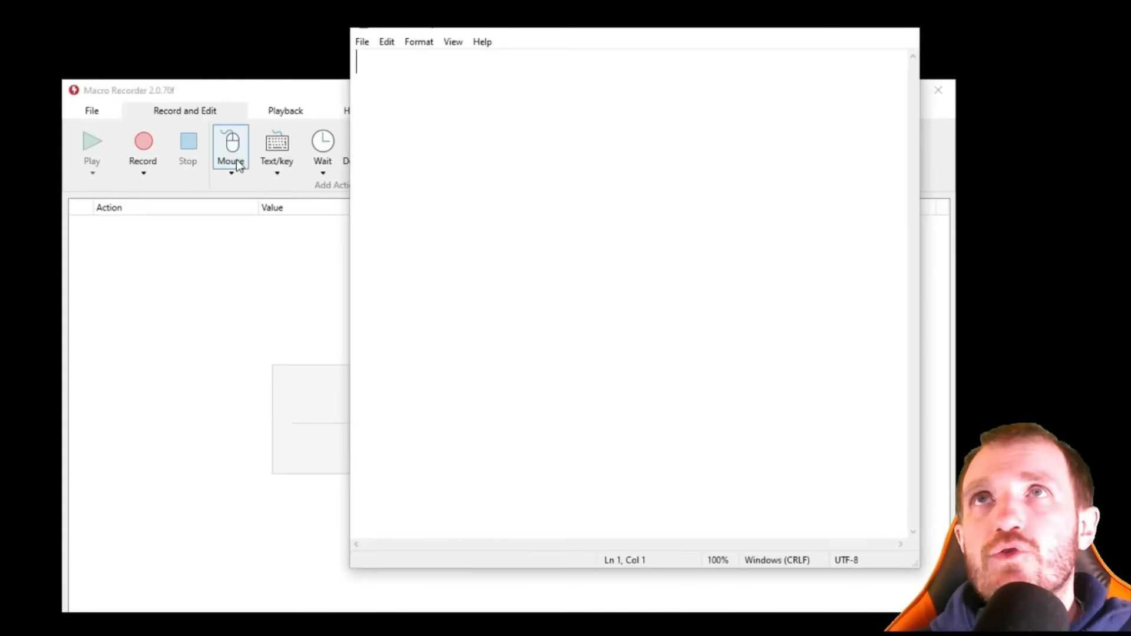
# Step: Add a Smart click mouse action and capture Notepad's title bar icon as its click target
pyautogui.click(176, 256)
pyautogui.click(240, 170)
pyautogui.click(243, 186)
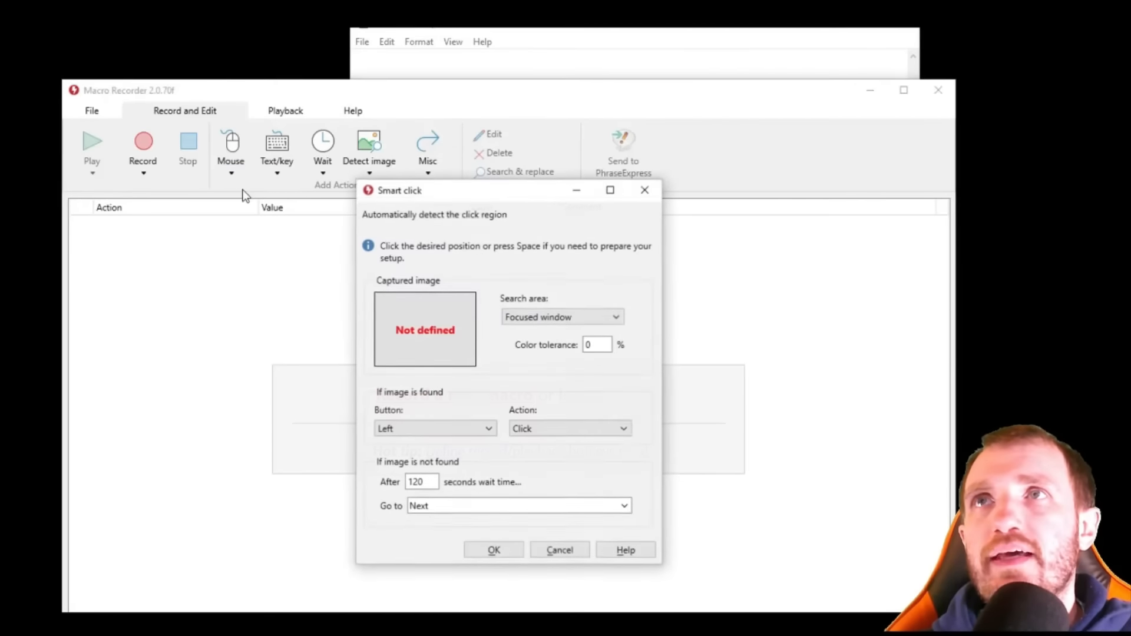
pyautogui.moveTo(482, 193); pyautogui.dragTo(167, 199)
pyautogui.click(462, 28)
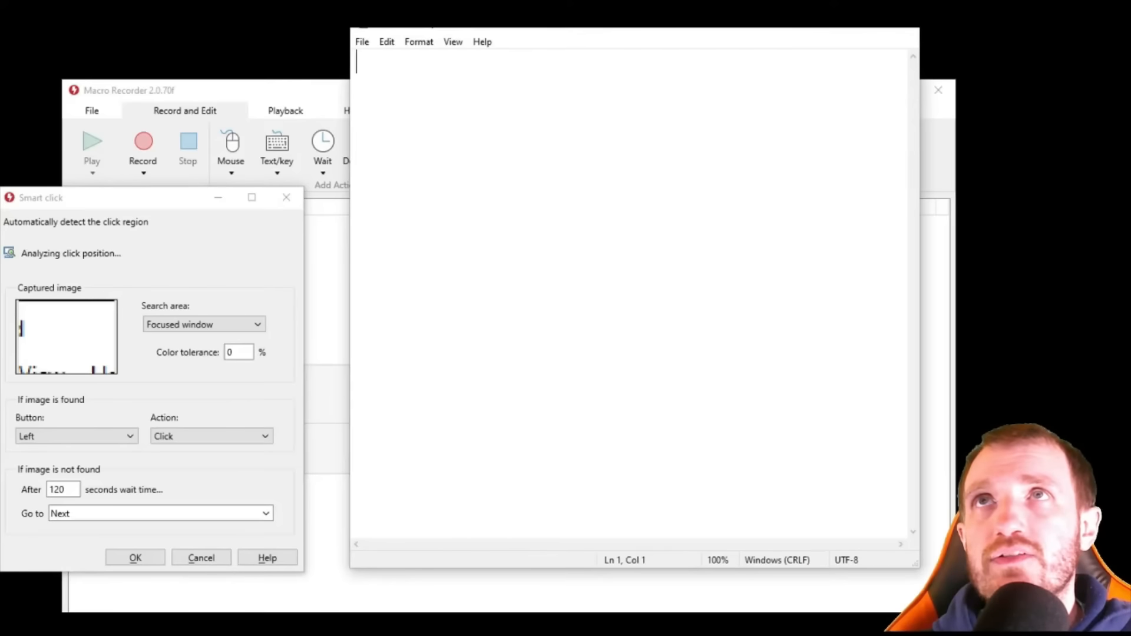
pyautogui.click(362, 30)
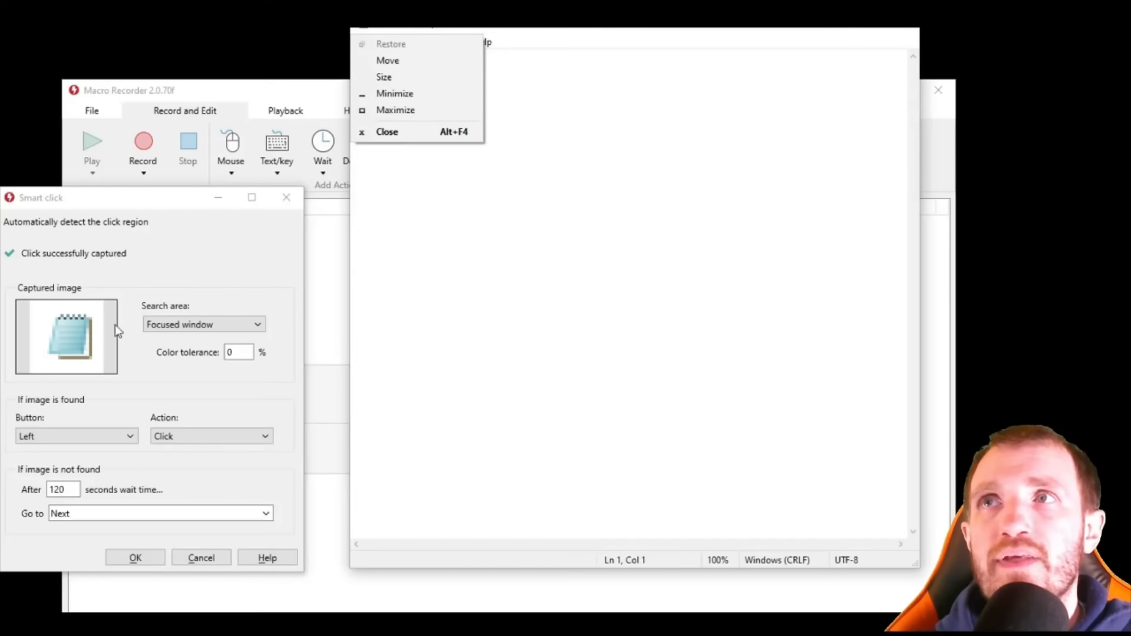
# Step: Examine the mouse button choices offered for the Smart click when its image is found, keeping Left
pyautogui.click(197, 268)
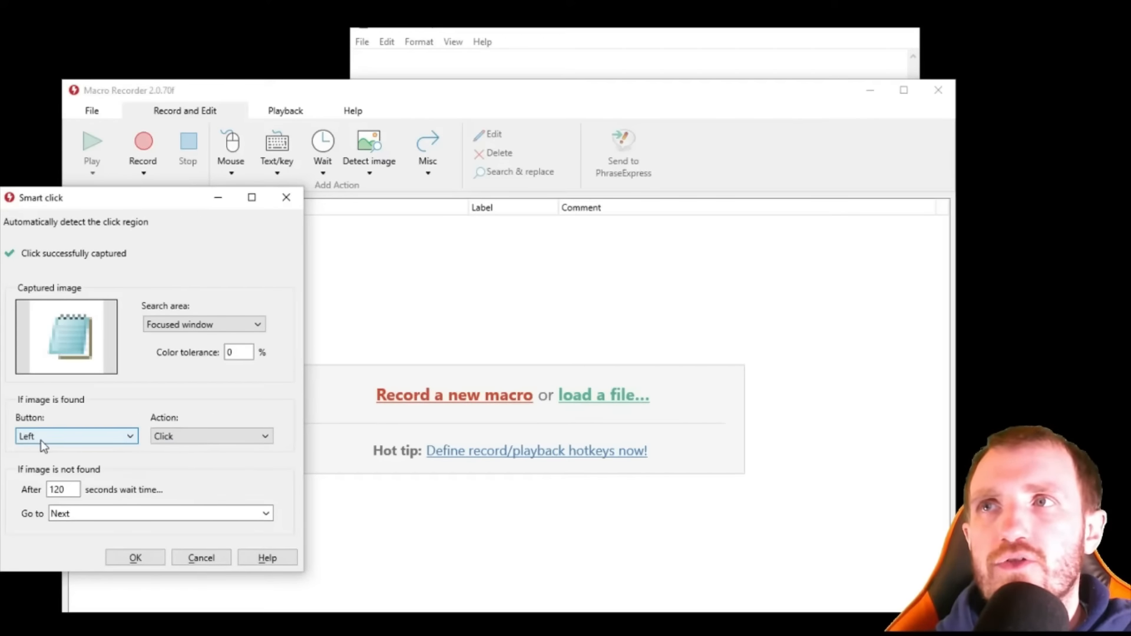
pyautogui.click(79, 442)
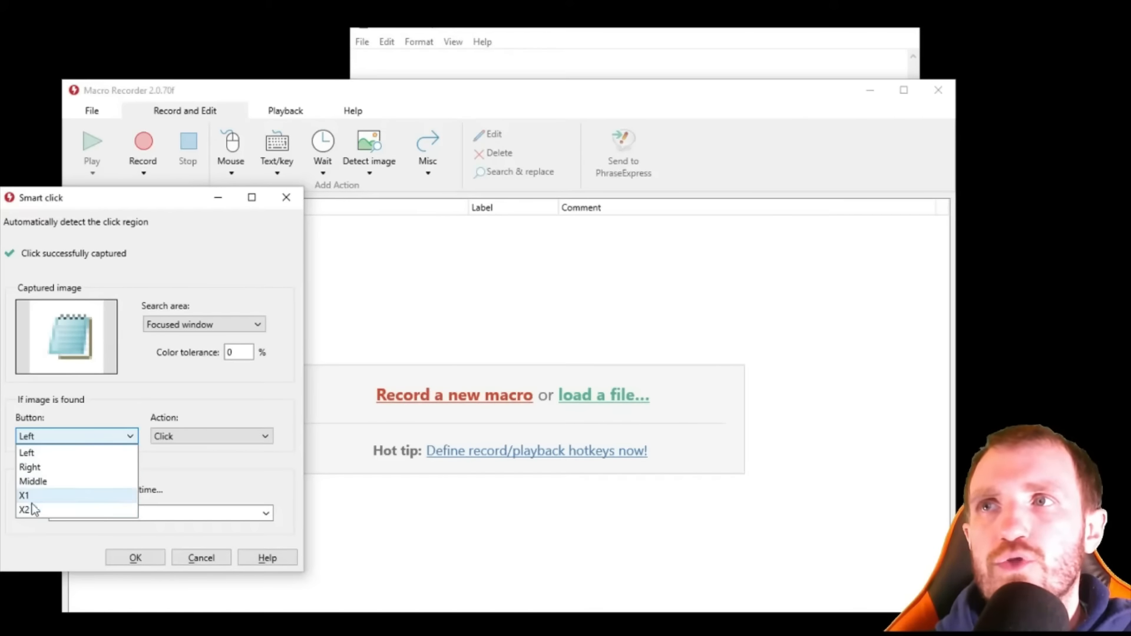
pyautogui.click(215, 389)
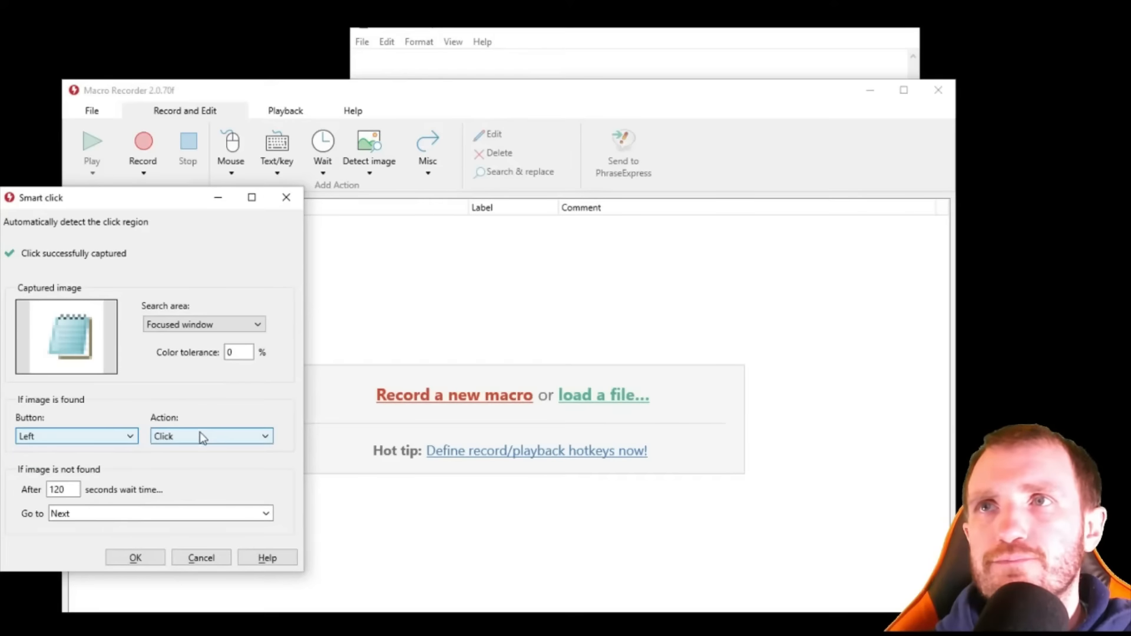
# Step: Examine the Smart click's click type, color tolerance, wait time and not-found Go to options, keeping their current settings
pyautogui.click(200, 433)
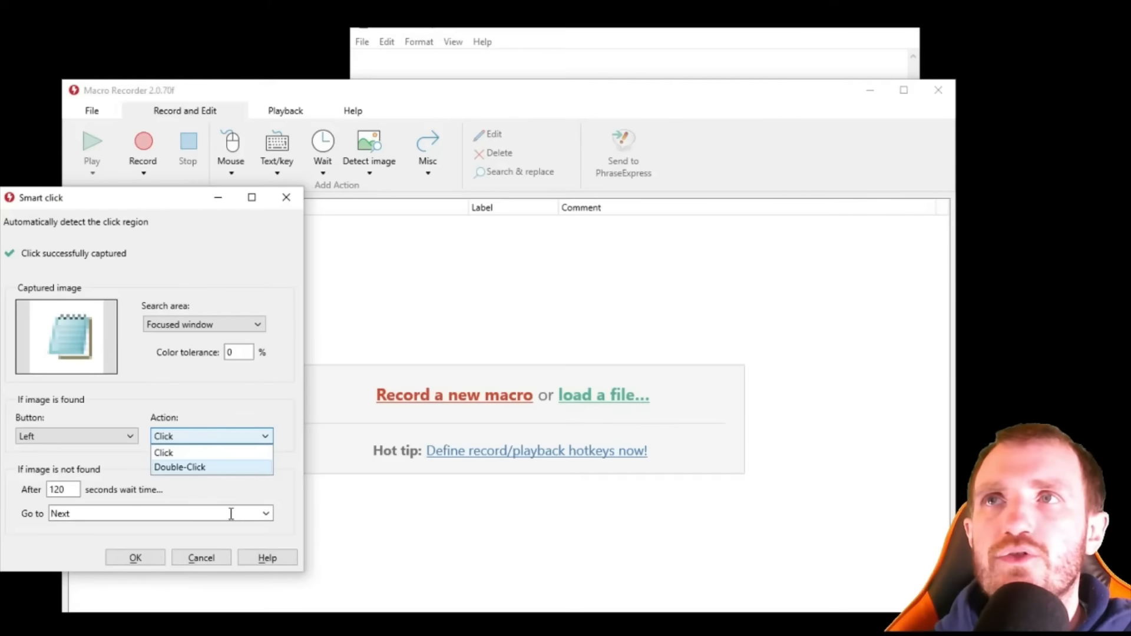
pyautogui.click(232, 391)
pyautogui.doubleClick(227, 352)
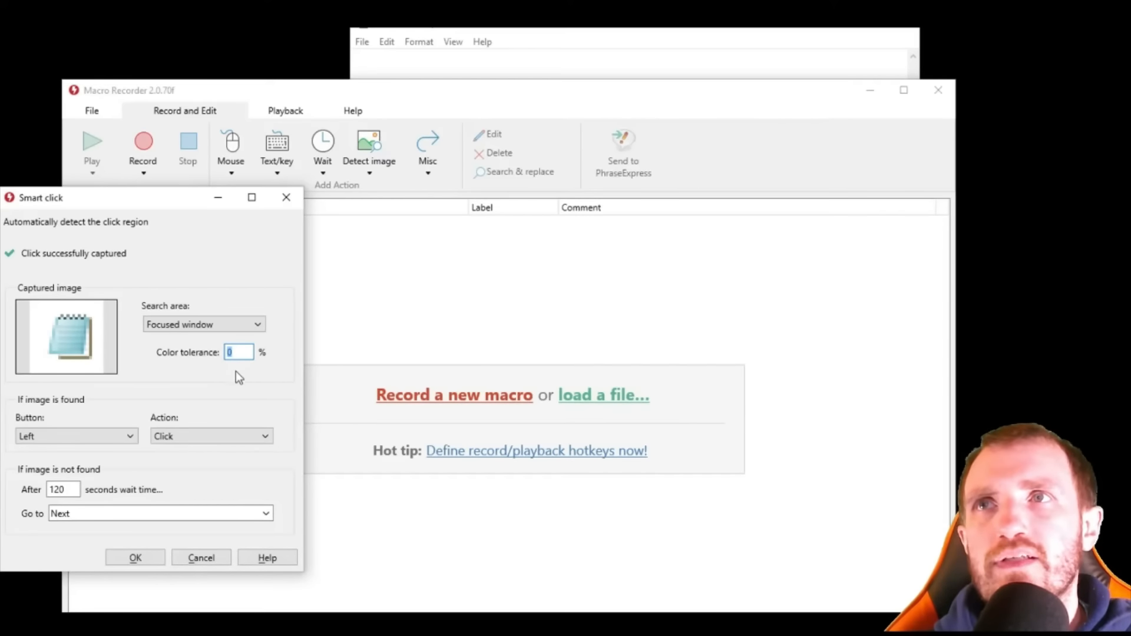
pyautogui.click(238, 353)
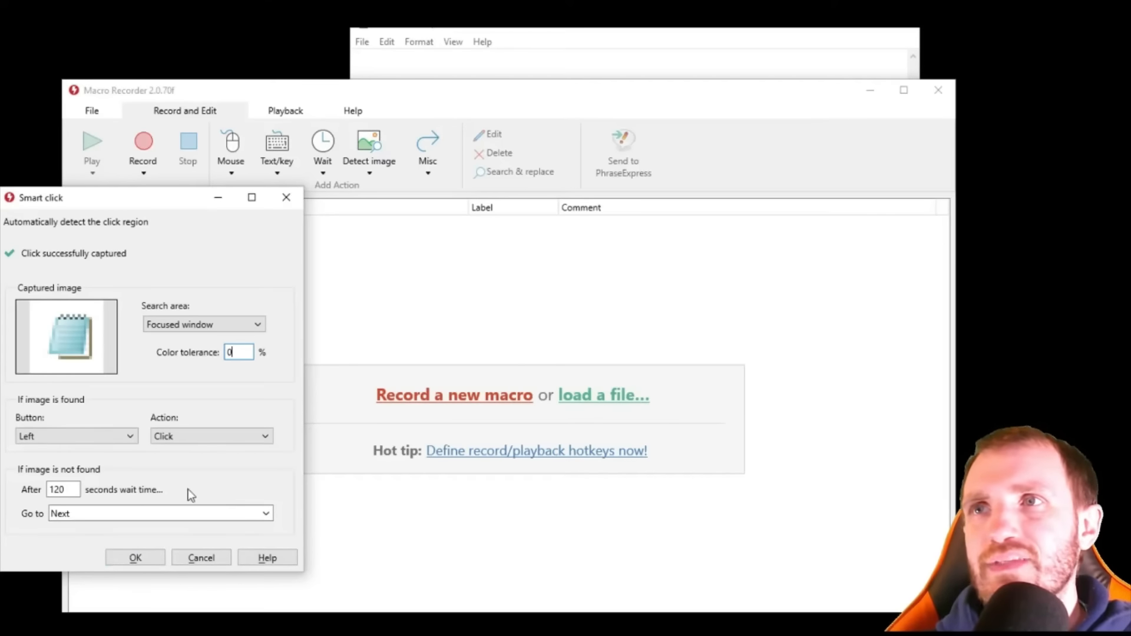
pyautogui.doubleClick(64, 485)
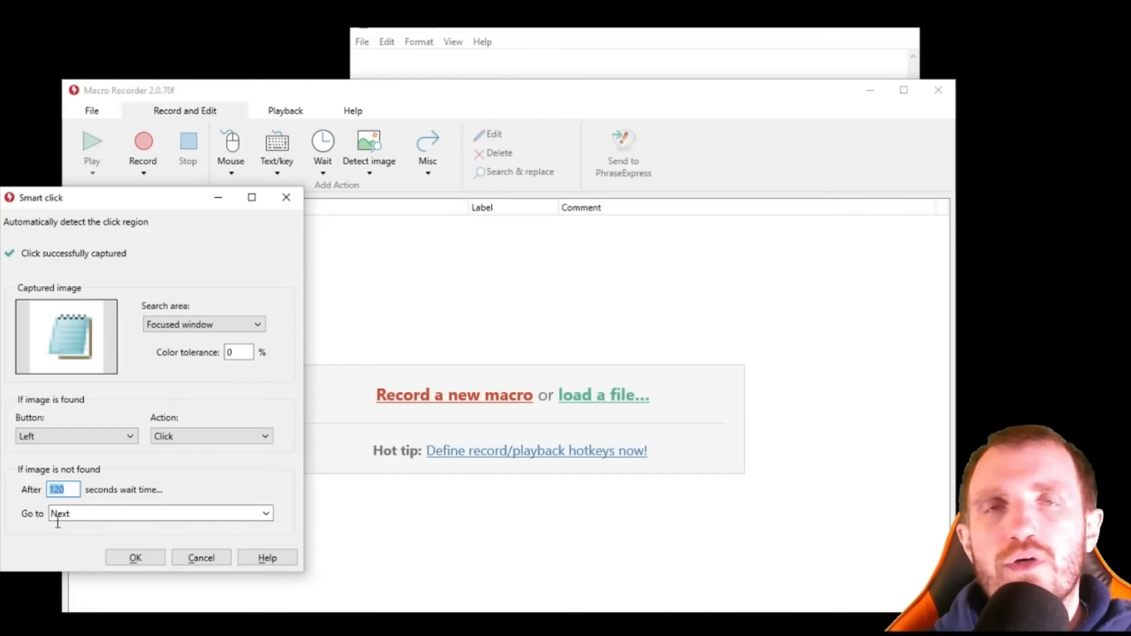
pyautogui.click(267, 514)
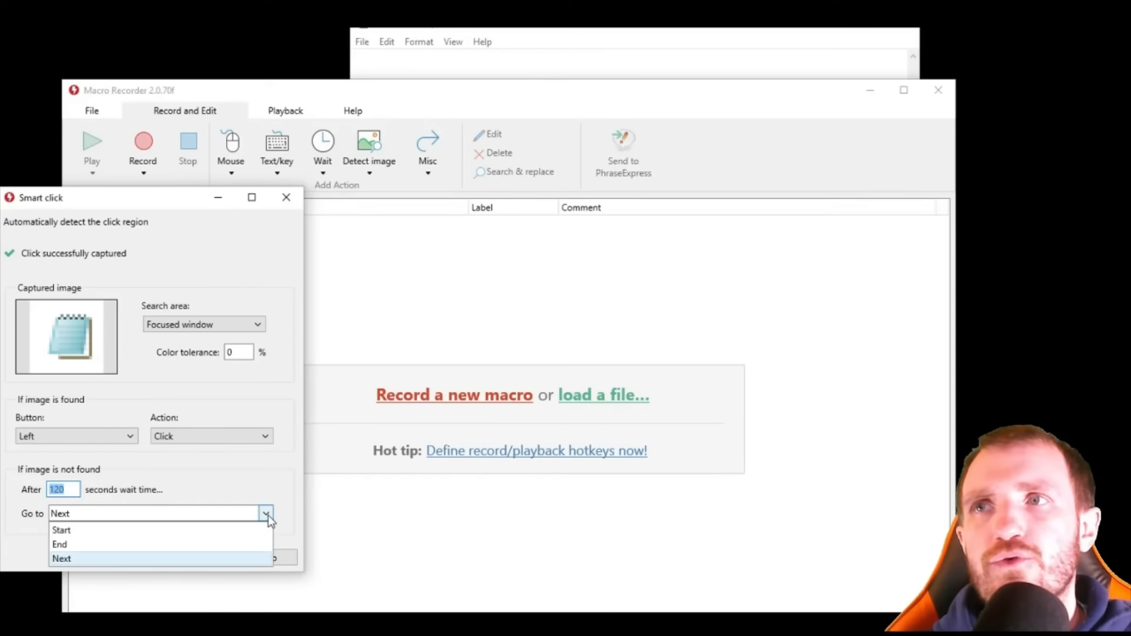
pyautogui.click(251, 477)
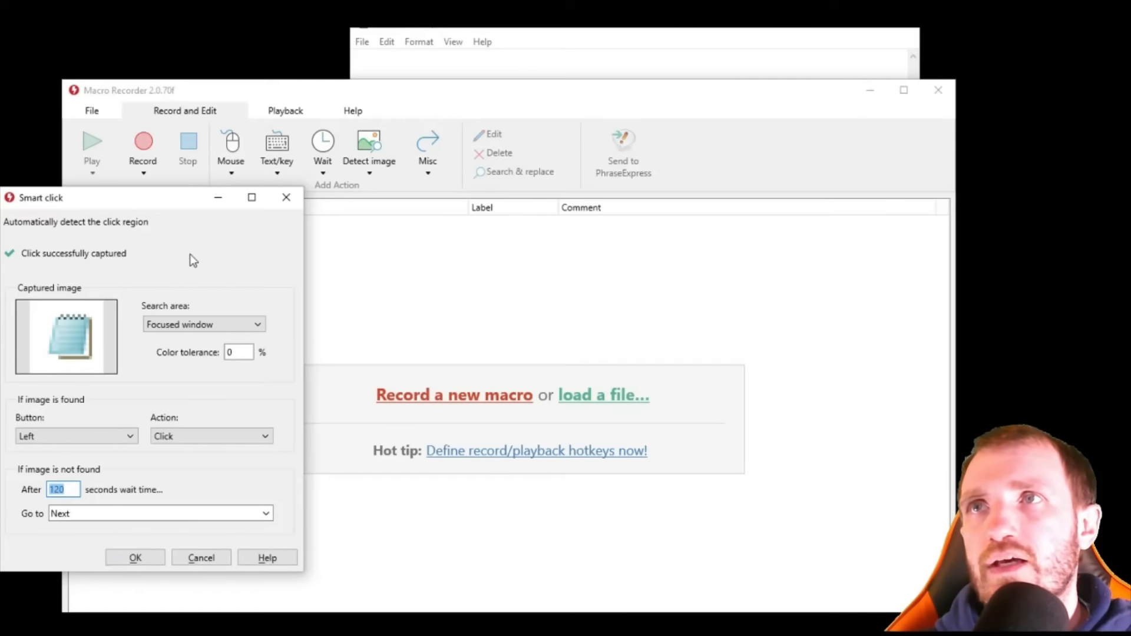
# Step: Set the Smart click's search area to Entire desktop, add it to the macro and check its saved settings
pyautogui.click(180, 324)
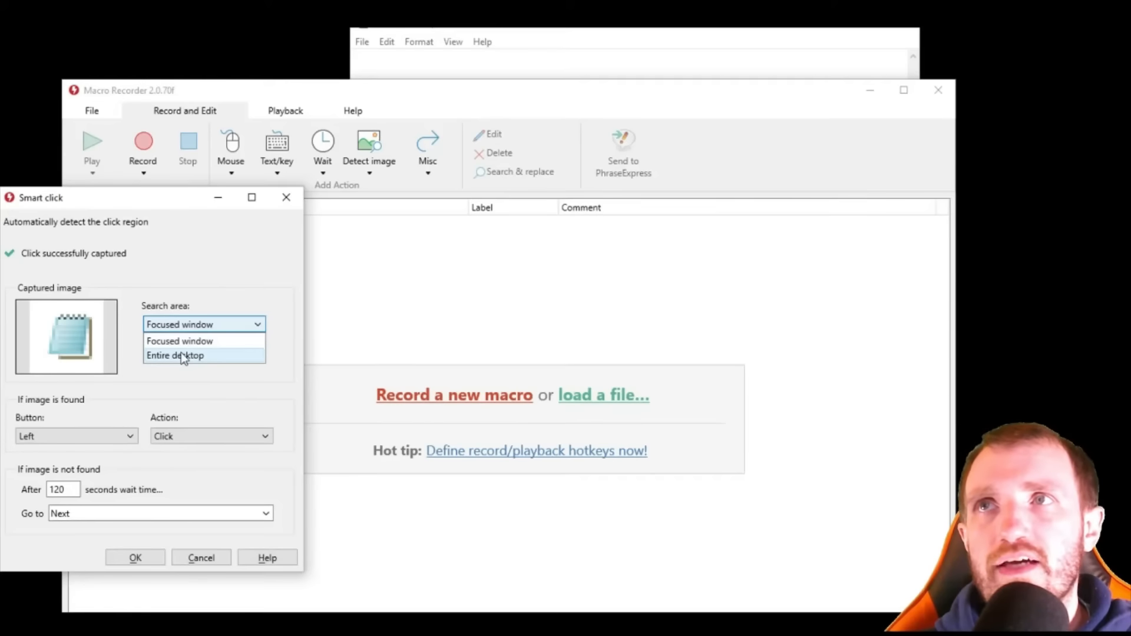
pyautogui.click(182, 353)
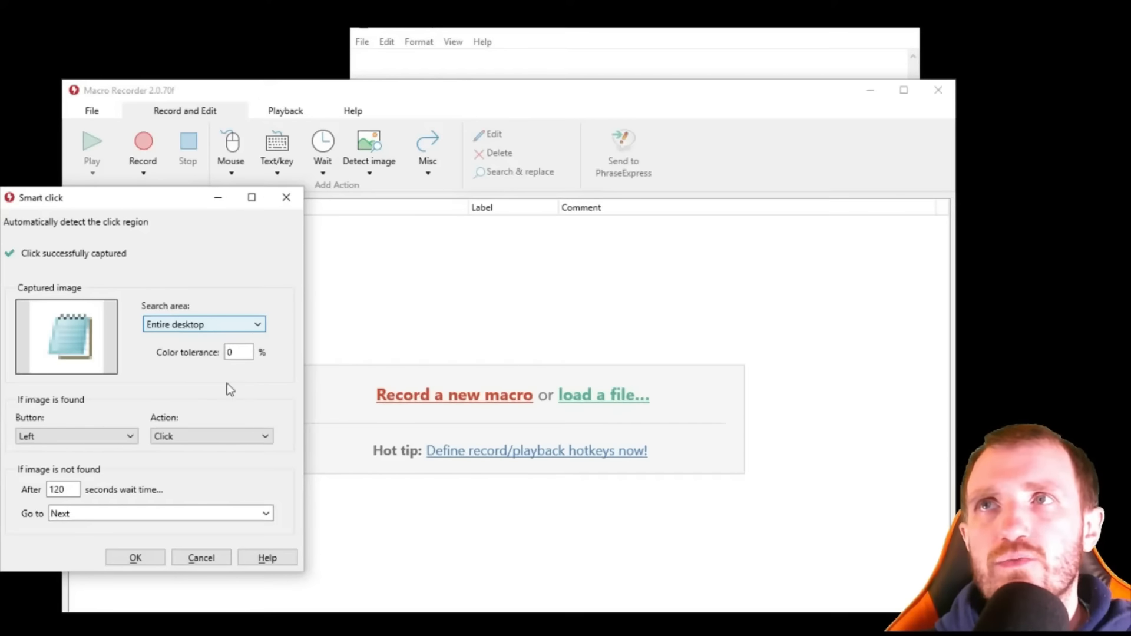
pyautogui.click(142, 560)
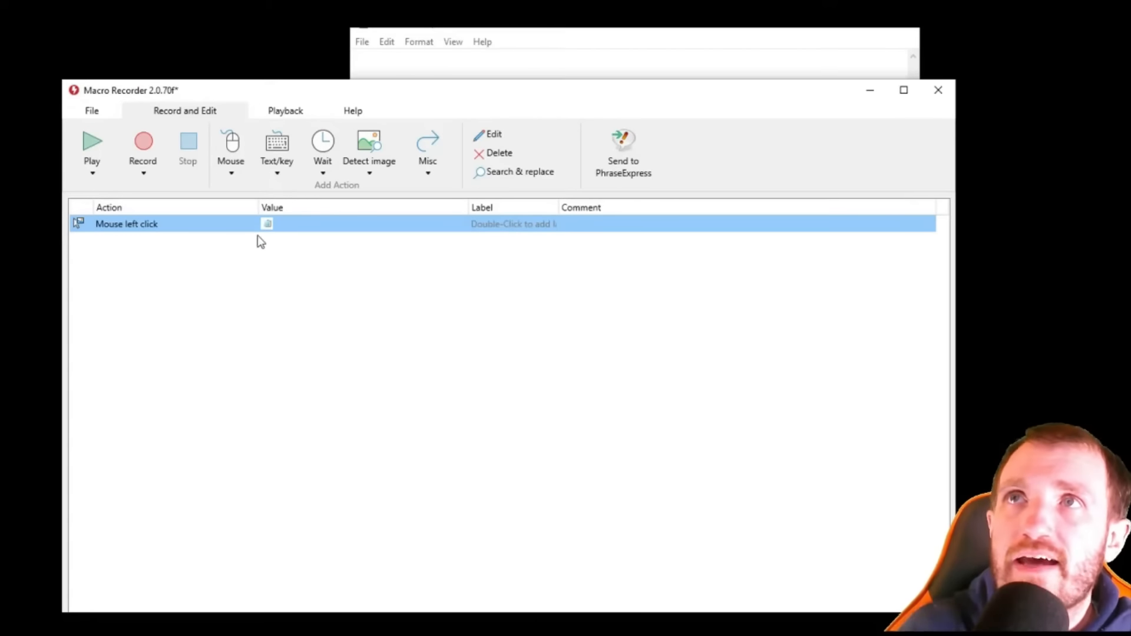
pyautogui.doubleClick(312, 224)
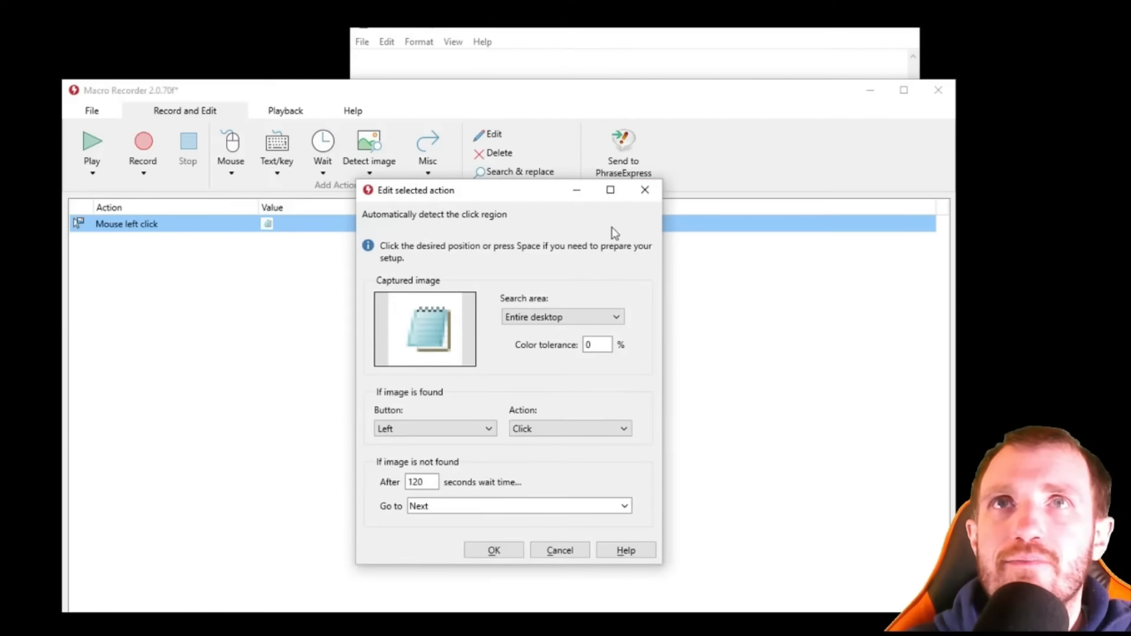
pyautogui.click(645, 190)
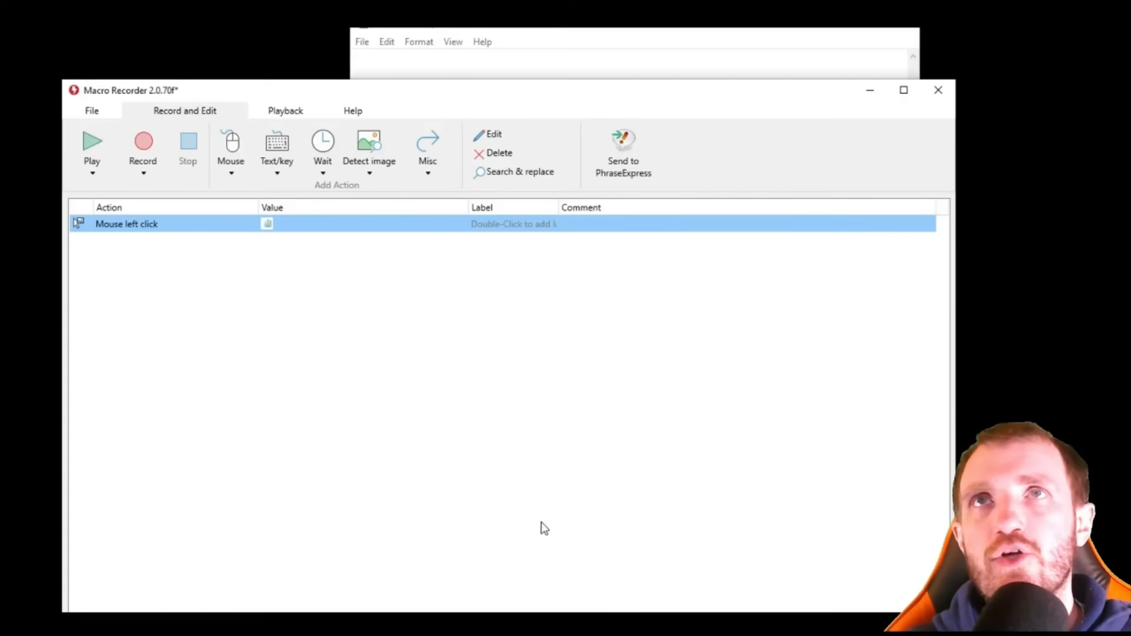
# Step: Give the mouse click action the comment "this looks for notepad" and widen the Label column
pyautogui.click(597, 225)
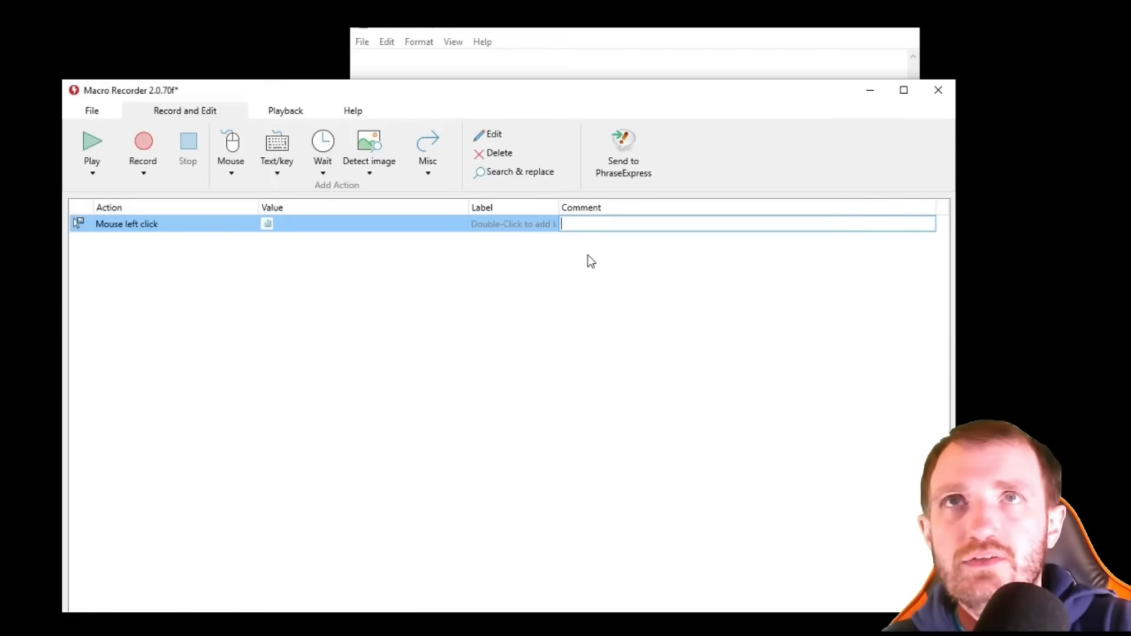
pyautogui.write('this los for notepad')
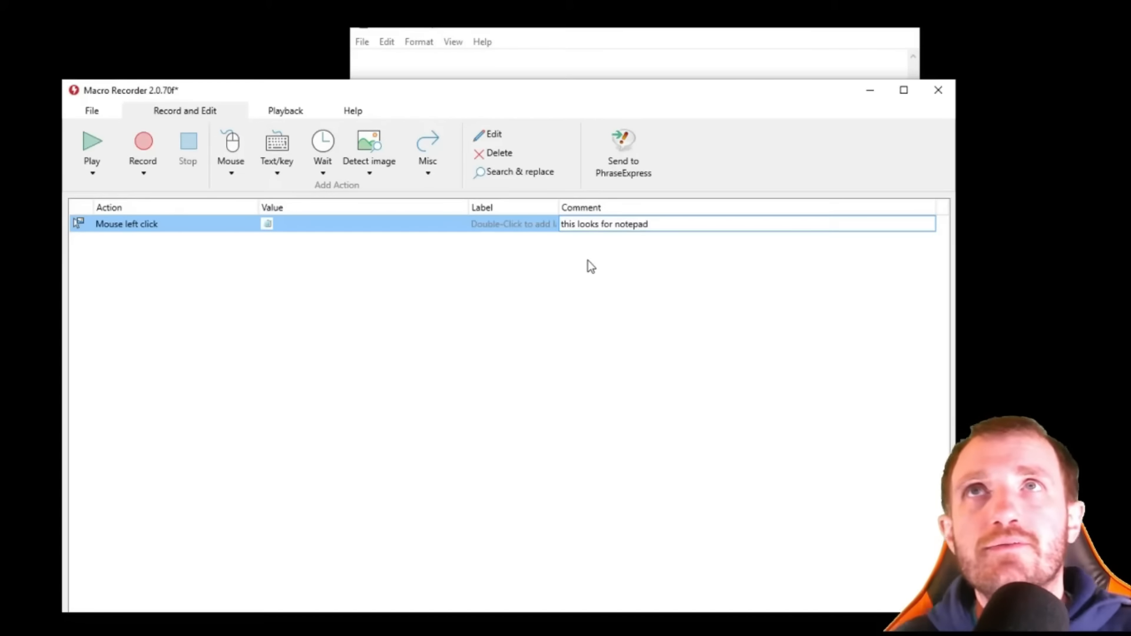
pyautogui.press('Return')
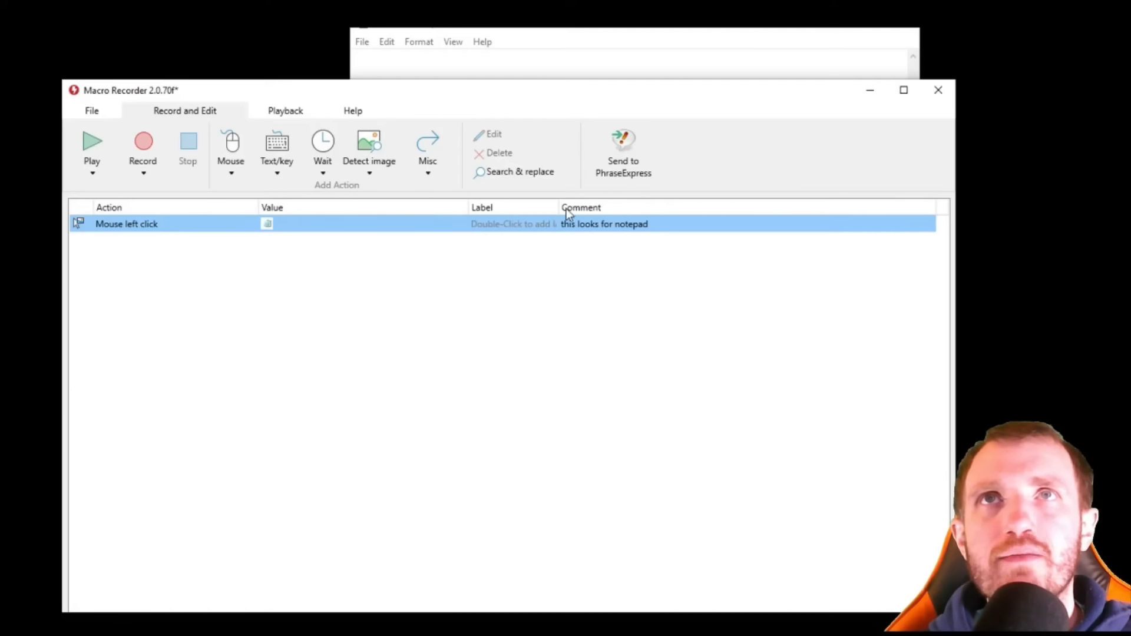
pyautogui.moveTo(557, 206); pyautogui.dragTo(618, 205)
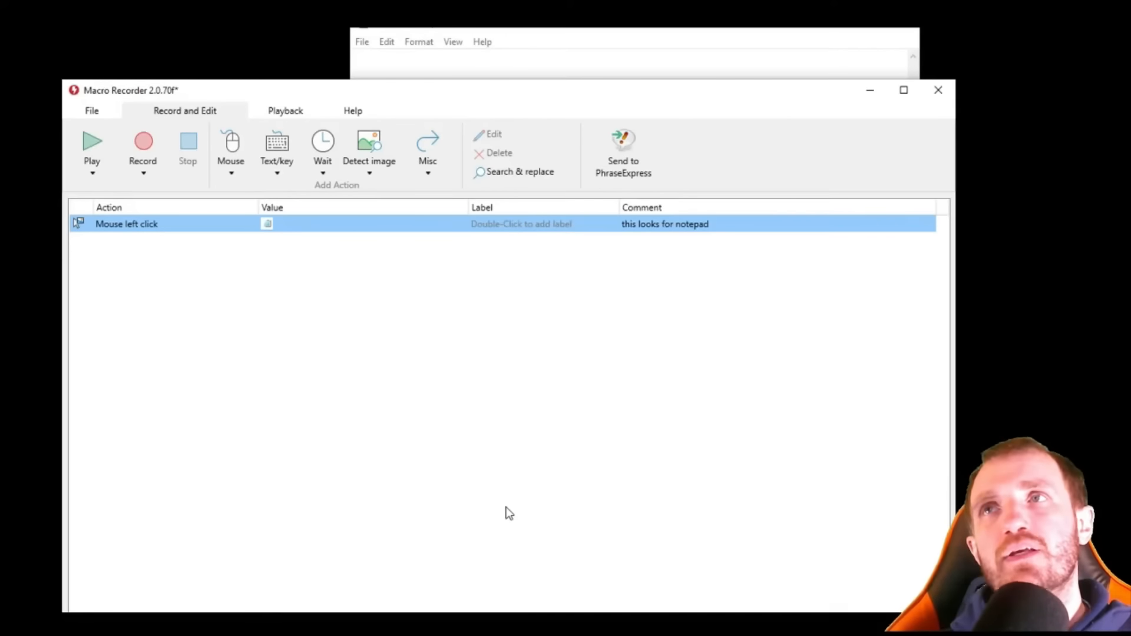
pyautogui.click(370, 31)
pyautogui.click(252, 372)
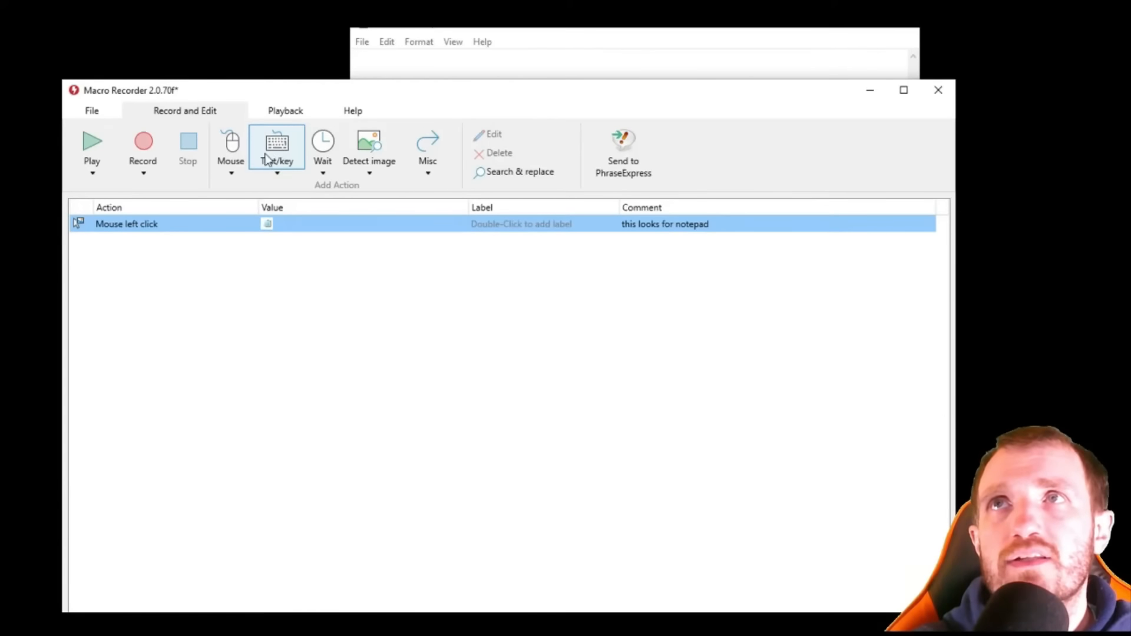
# Step: Add a Text output action with the text "Hello World" after the mouse click
pyautogui.click(277, 171)
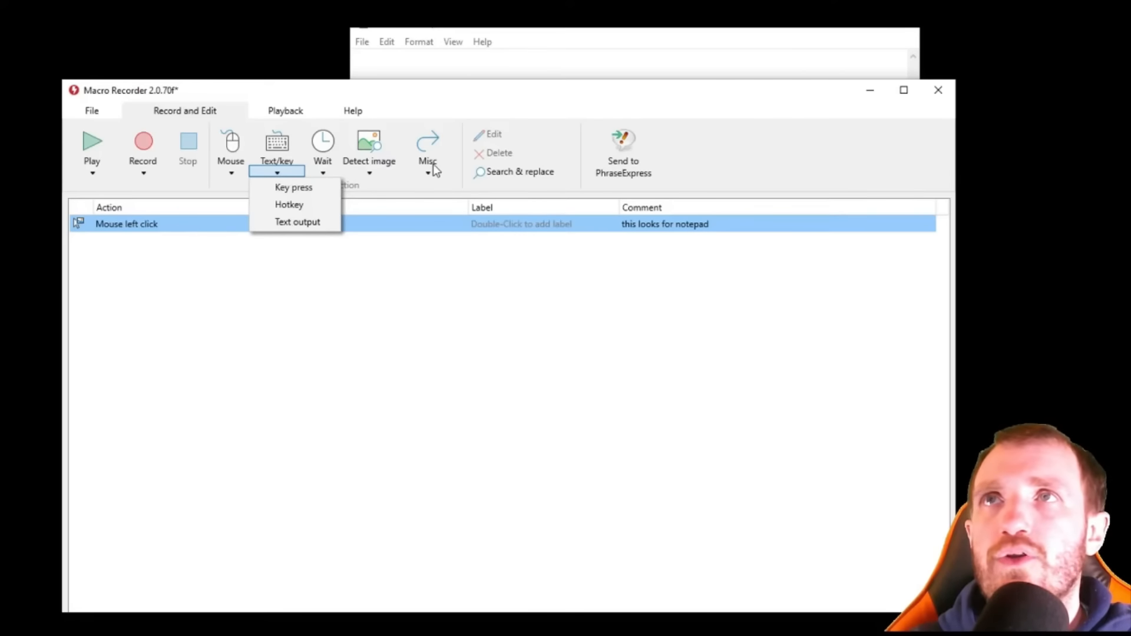
pyautogui.click(312, 227)
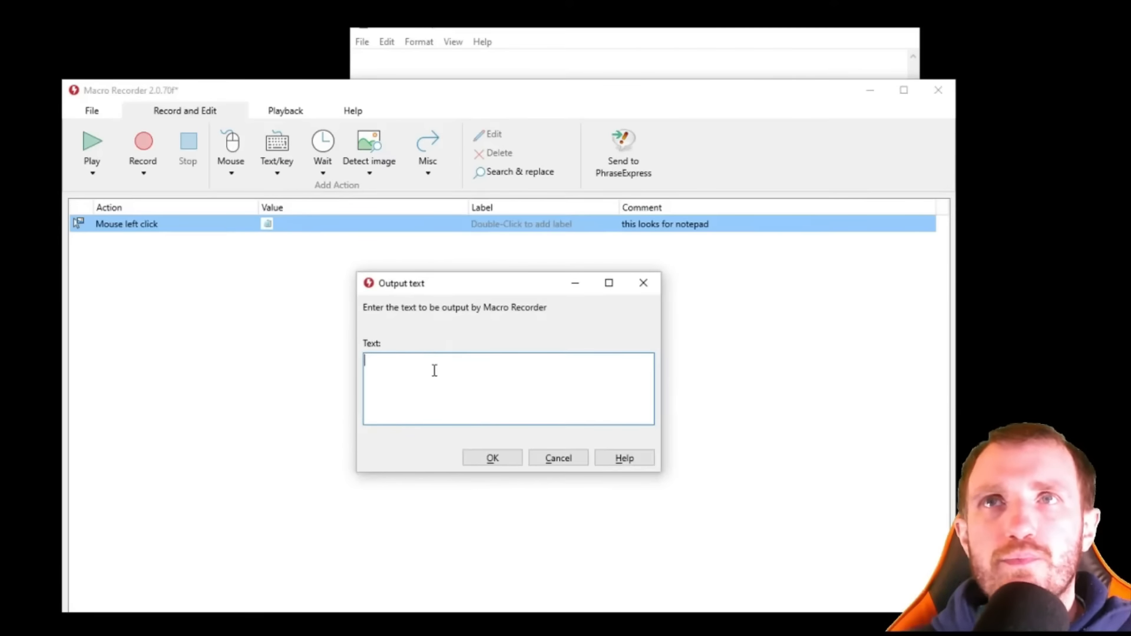
pyautogui.write('H')
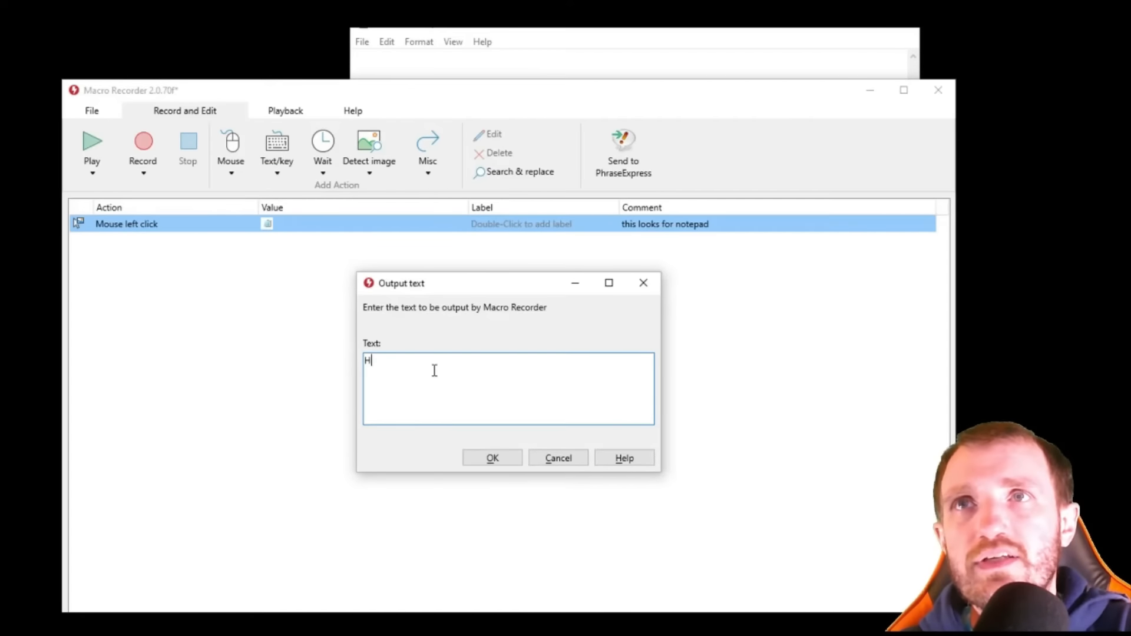
pyautogui.press('BackSpace')
pyautogui.write('He')
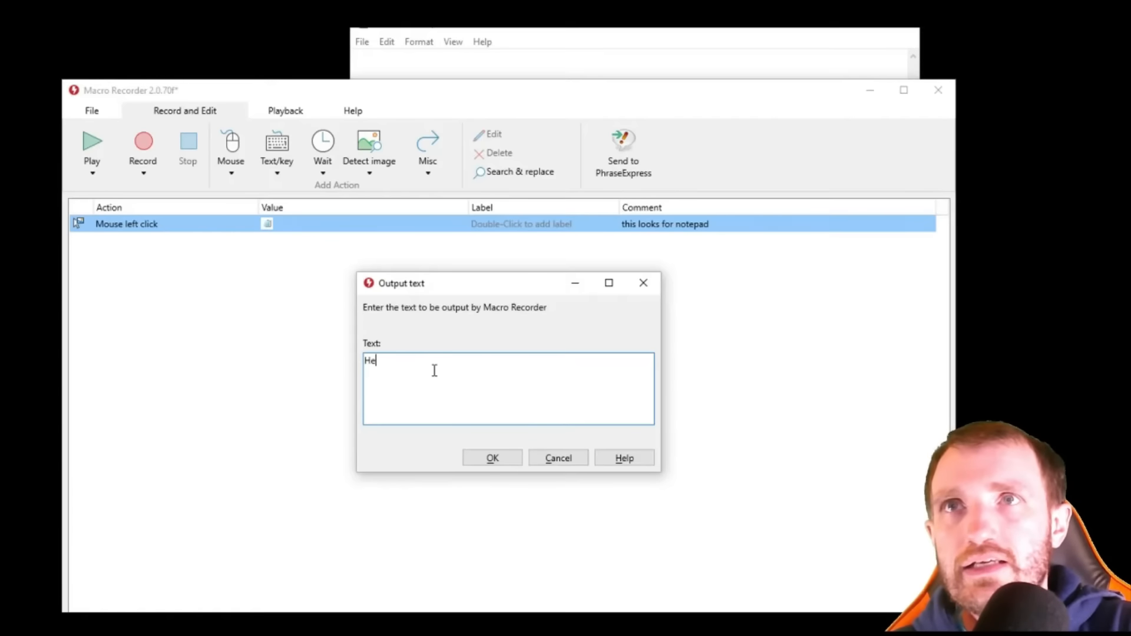
pyautogui.write('llo World')
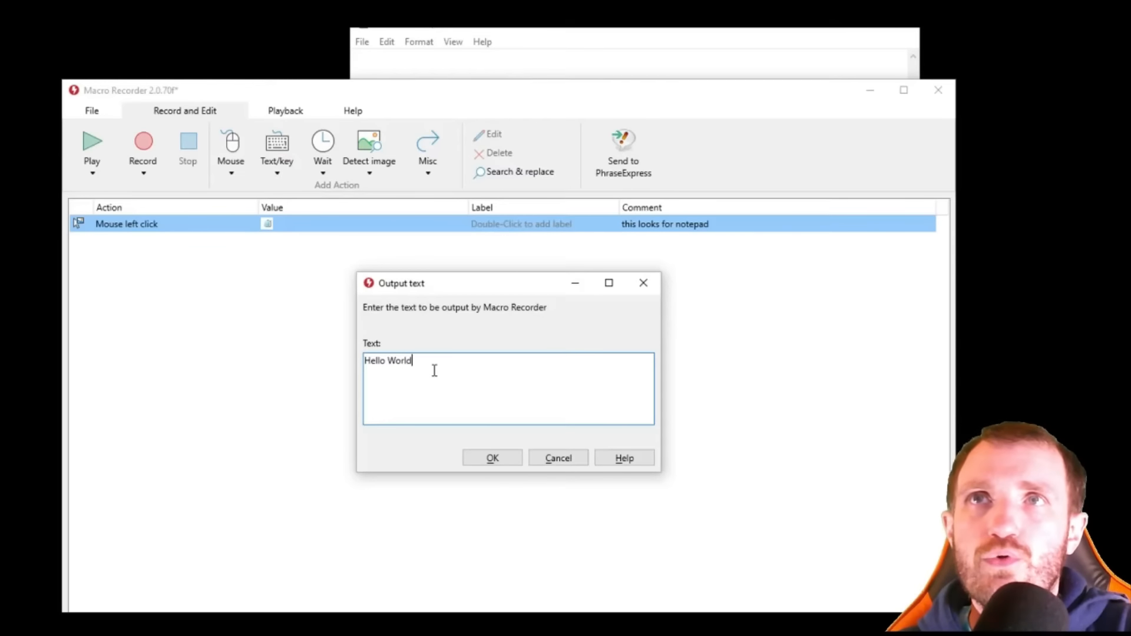
pyautogui.click(499, 458)
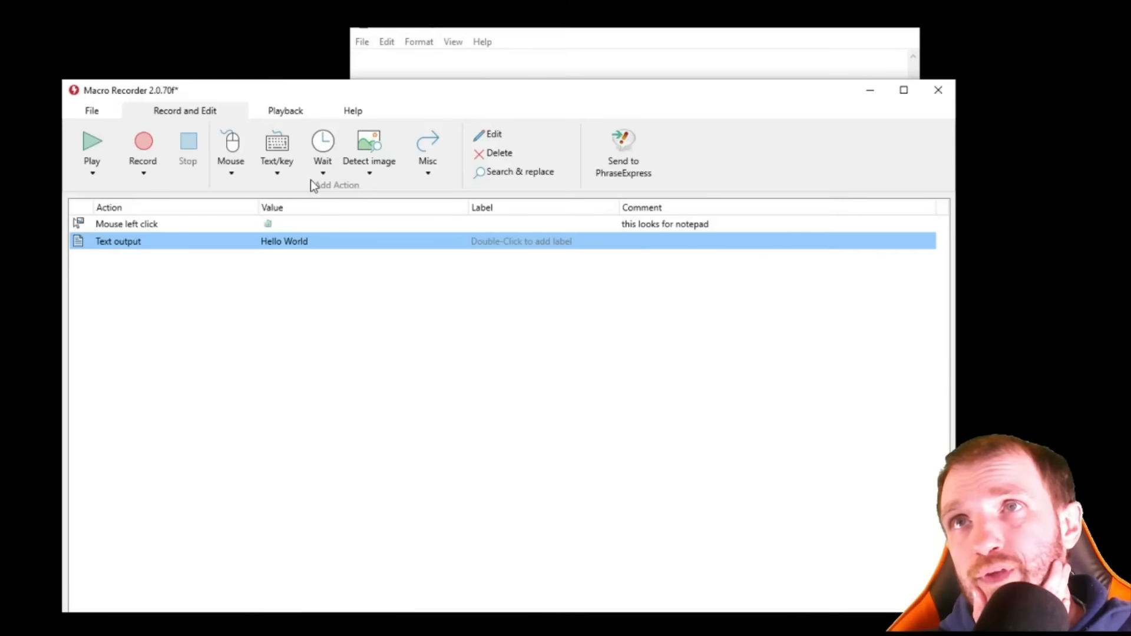
# Step: Shorten the Text output action's text to "Hello"
pyautogui.doubleClick(298, 246)
pyautogui.doubleClick(403, 356)
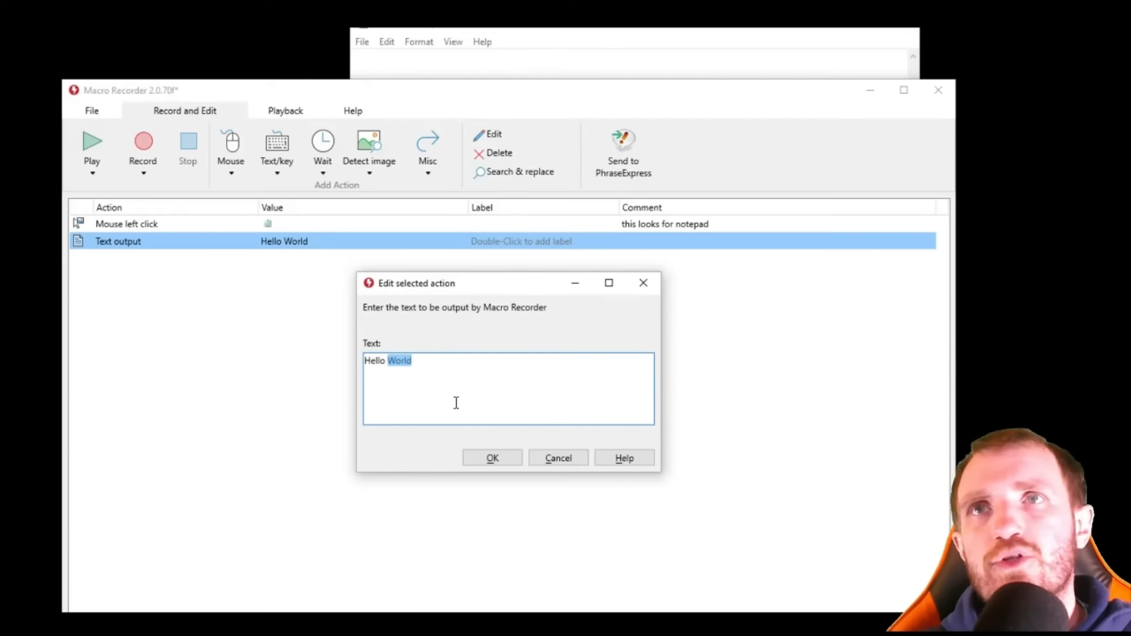
pyautogui.press('BackSpace')
pyautogui.press('BackSpace')
pyautogui.click(493, 458)
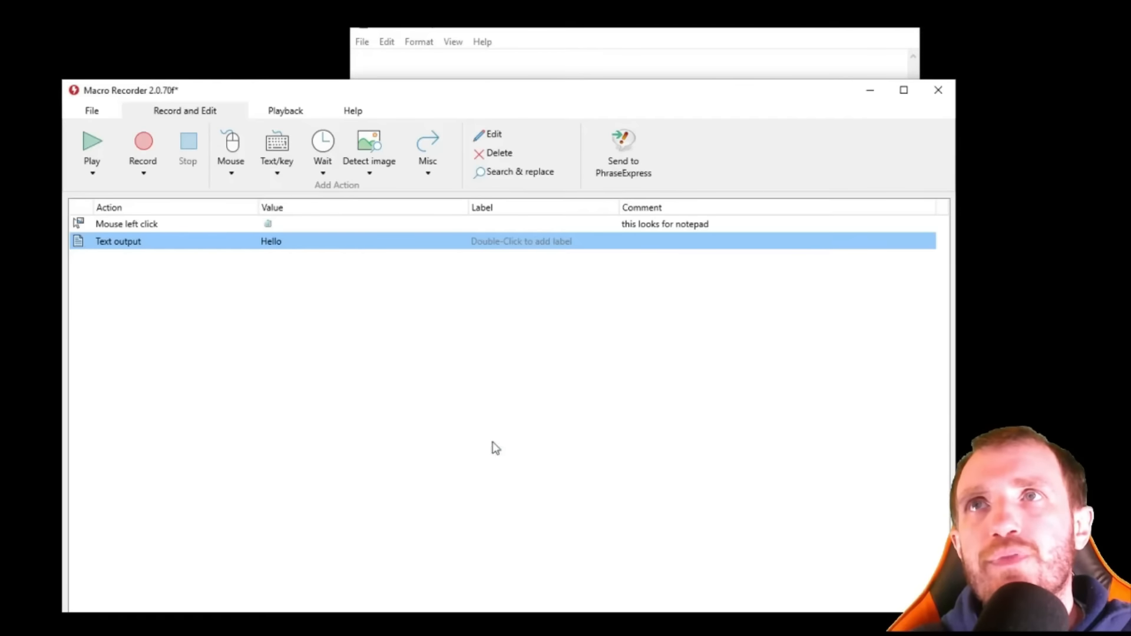
# Step: Add a plain Wait action of 5000 ms after the text output
pyautogui.click(323, 172)
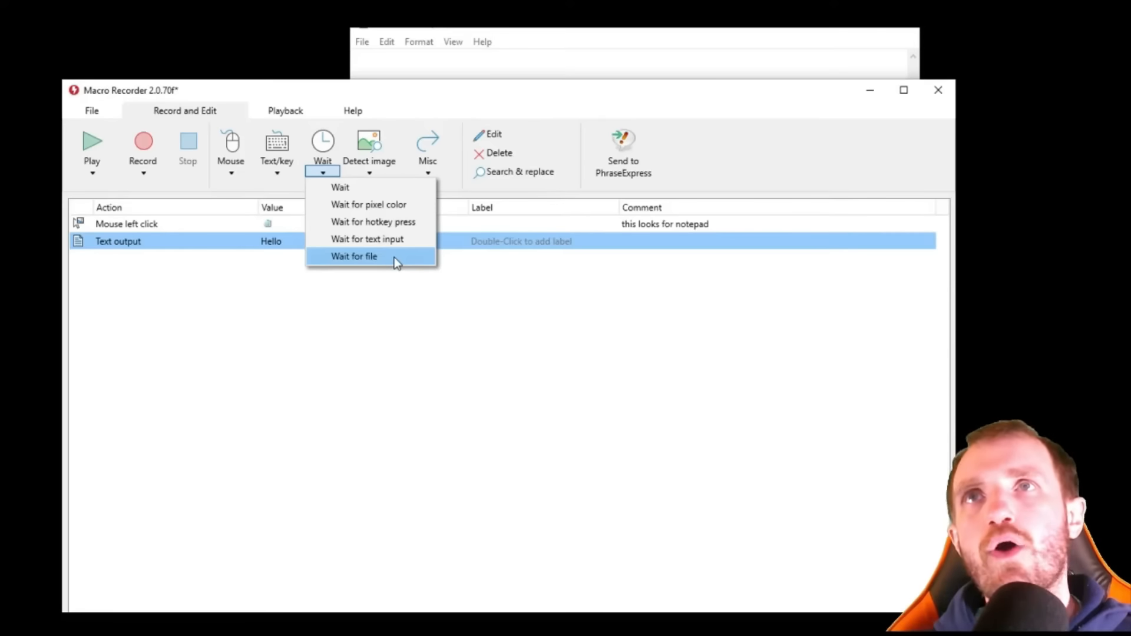
pyautogui.click(359, 185)
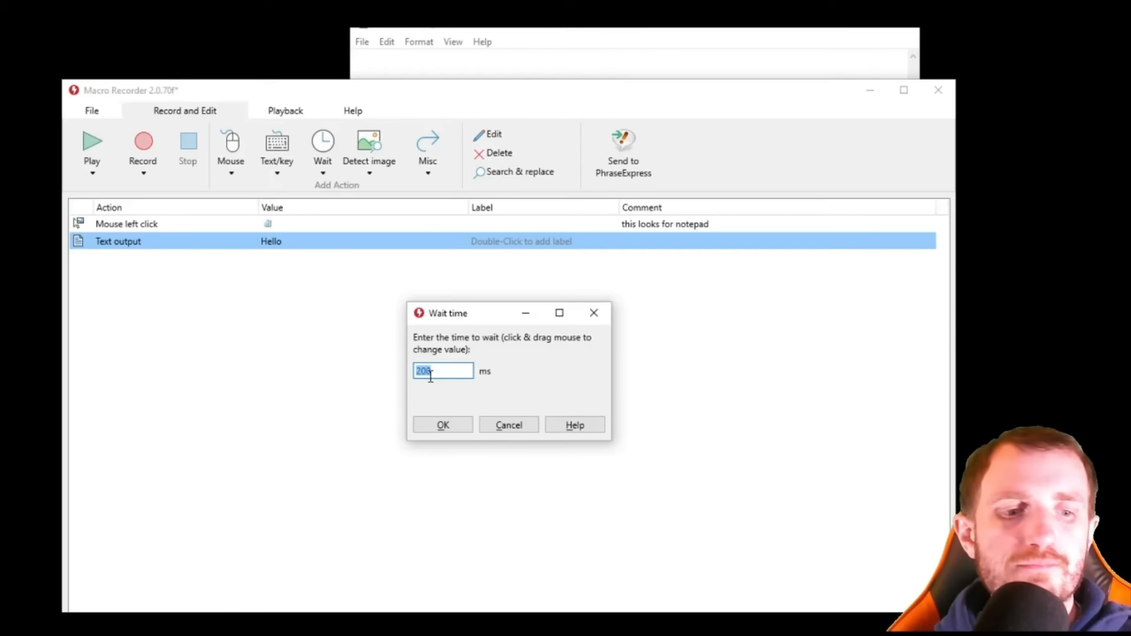
pyautogui.write('5000')
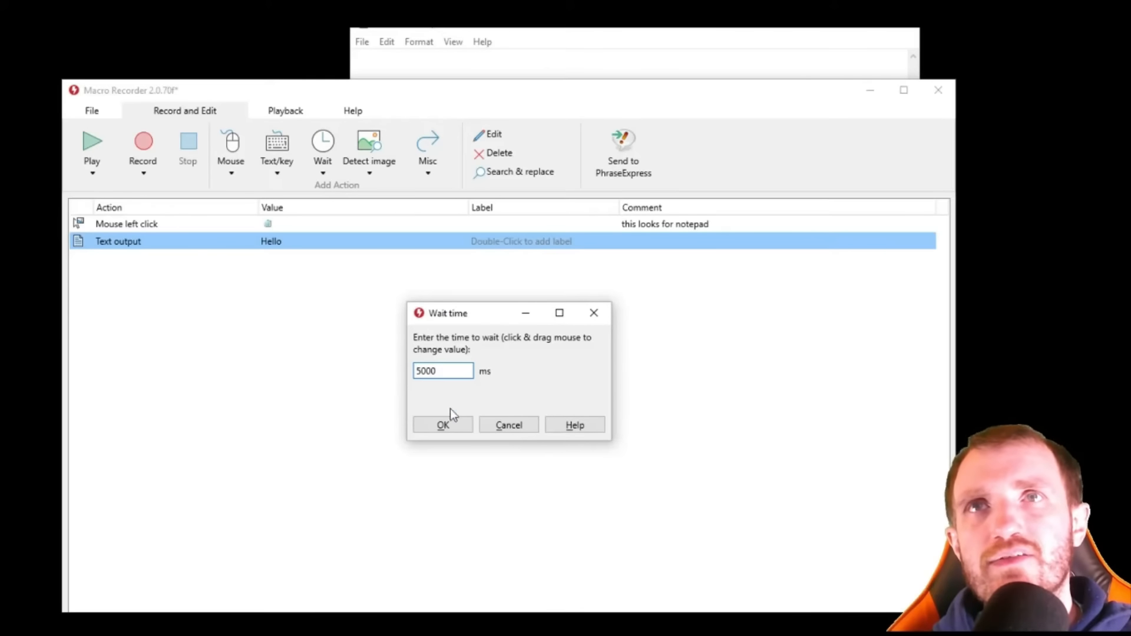
pyautogui.click(450, 432)
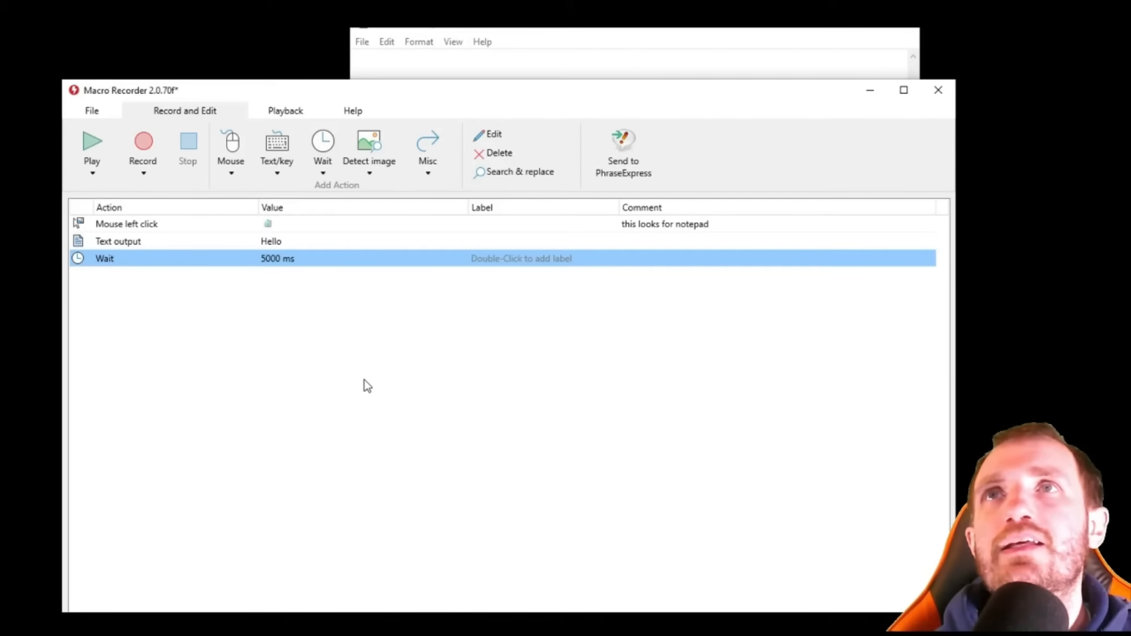
# Step: Start a Detect image action after the wait and capture the MacroRecorder desktop shortcut as its image
pyautogui.click(369, 171)
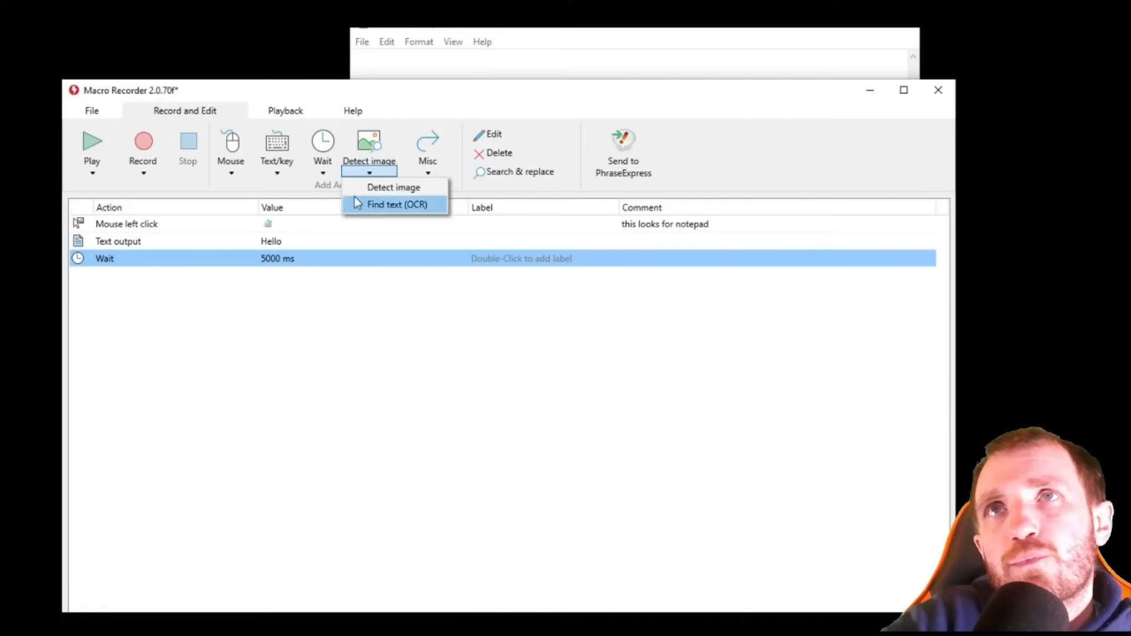
pyautogui.click(381, 188)
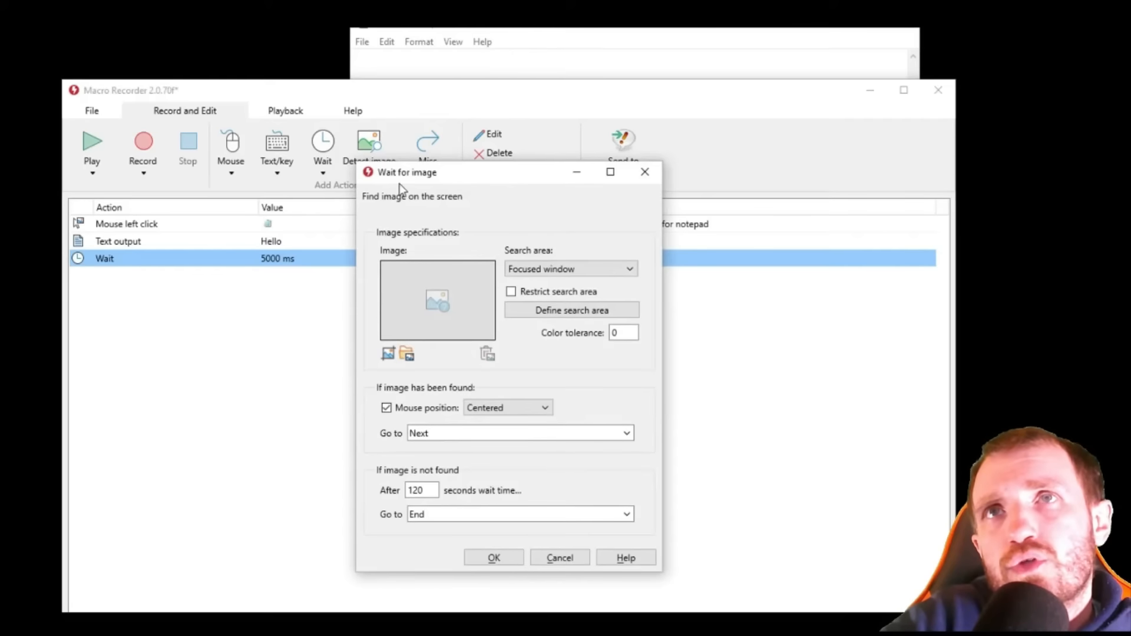
pyautogui.moveTo(421, 176); pyautogui.dragTo(335, 164)
pyautogui.click(300, 342)
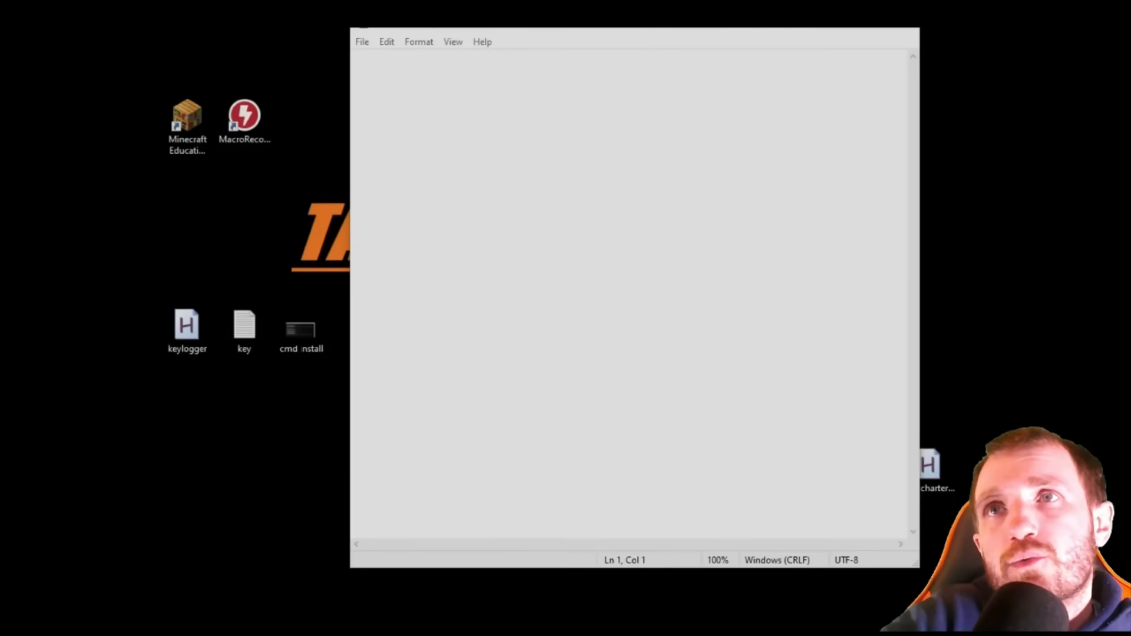
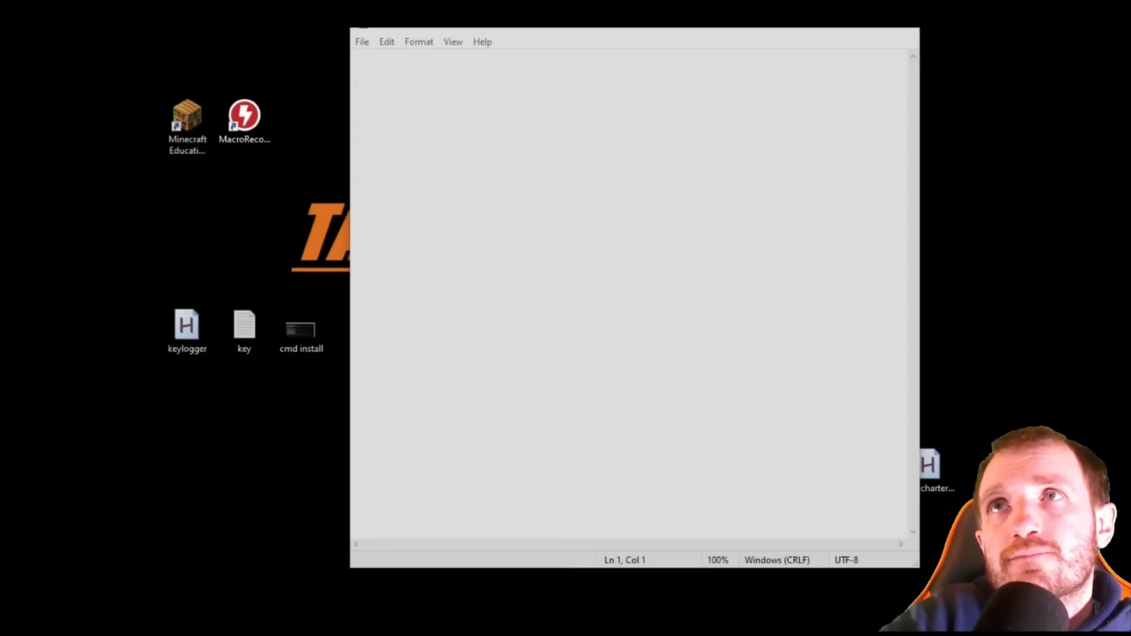
pyautogui.moveTo(219, 90); pyautogui.dragTo(283, 166)
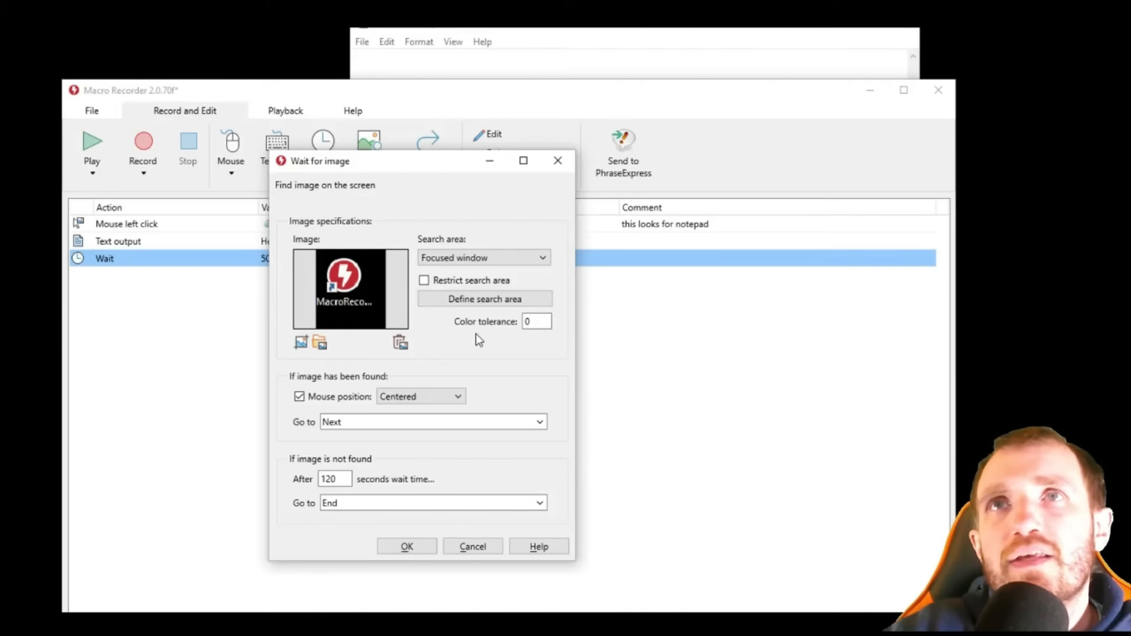
# Step: Set the image search area to Entire desktop and restrict it to a region over the upper-left part of the Notepad window
pyautogui.click(450, 259)
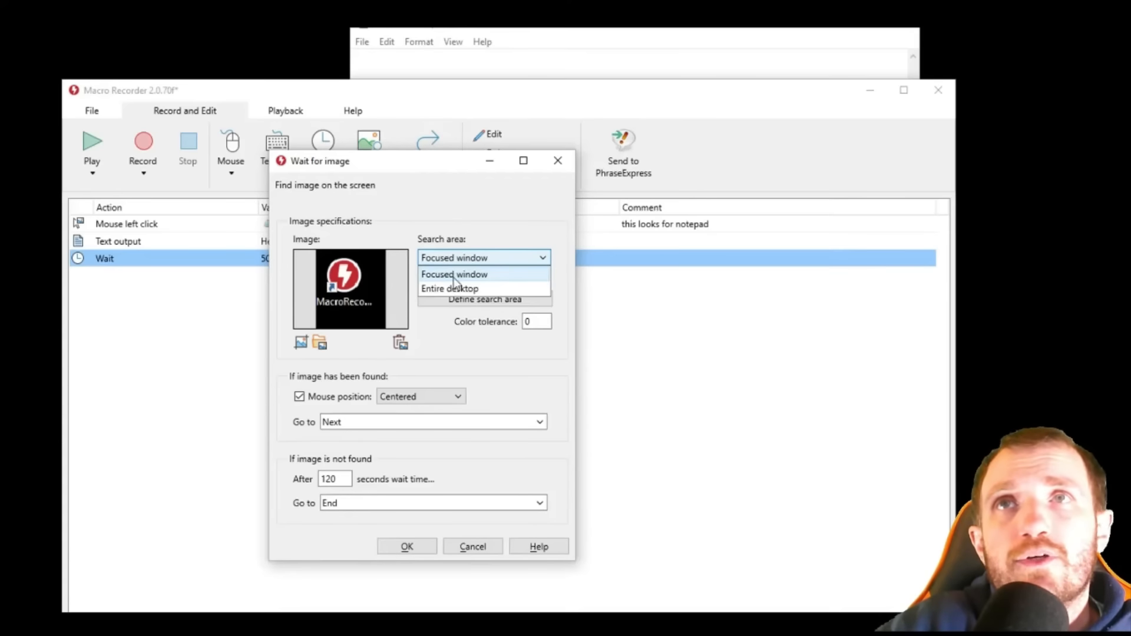
pyautogui.click(454, 285)
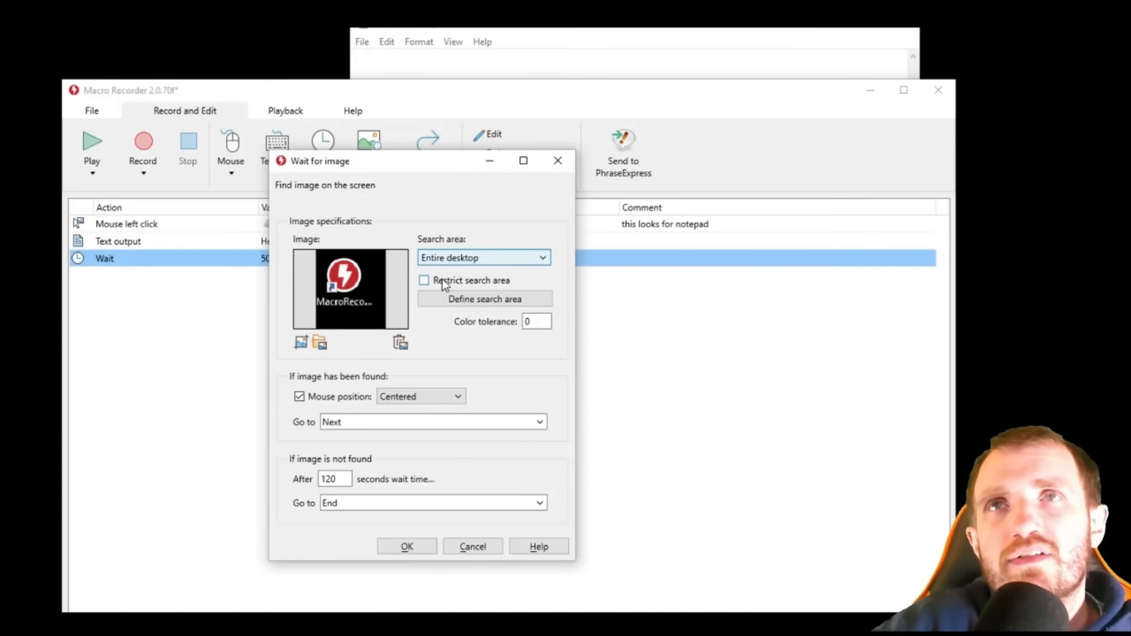
pyautogui.click(441, 280)
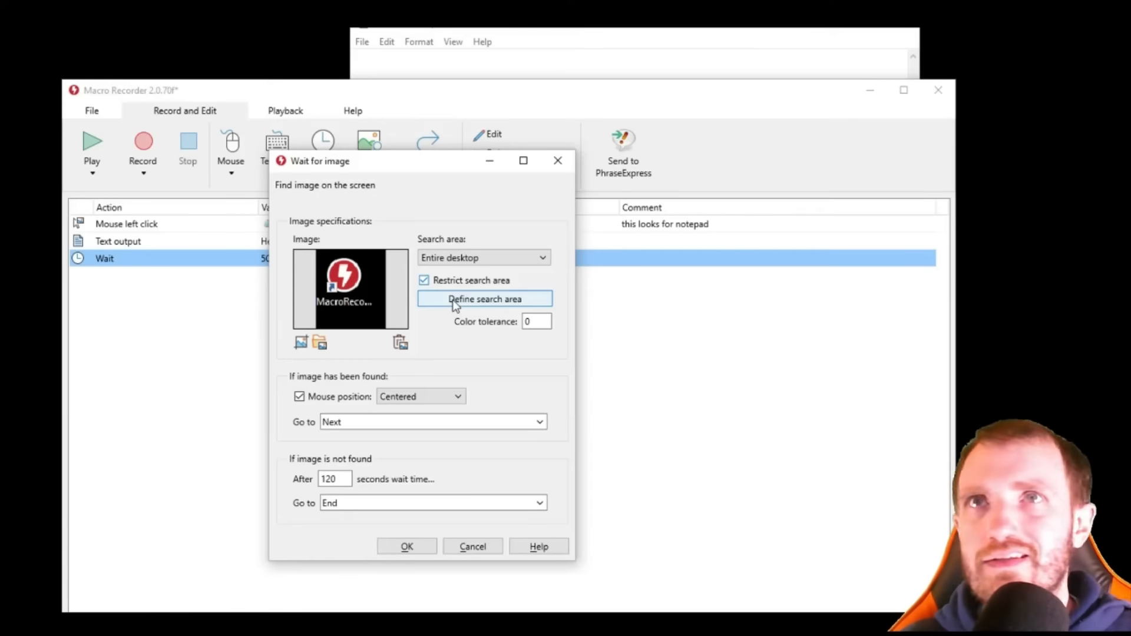
pyautogui.click(491, 303)
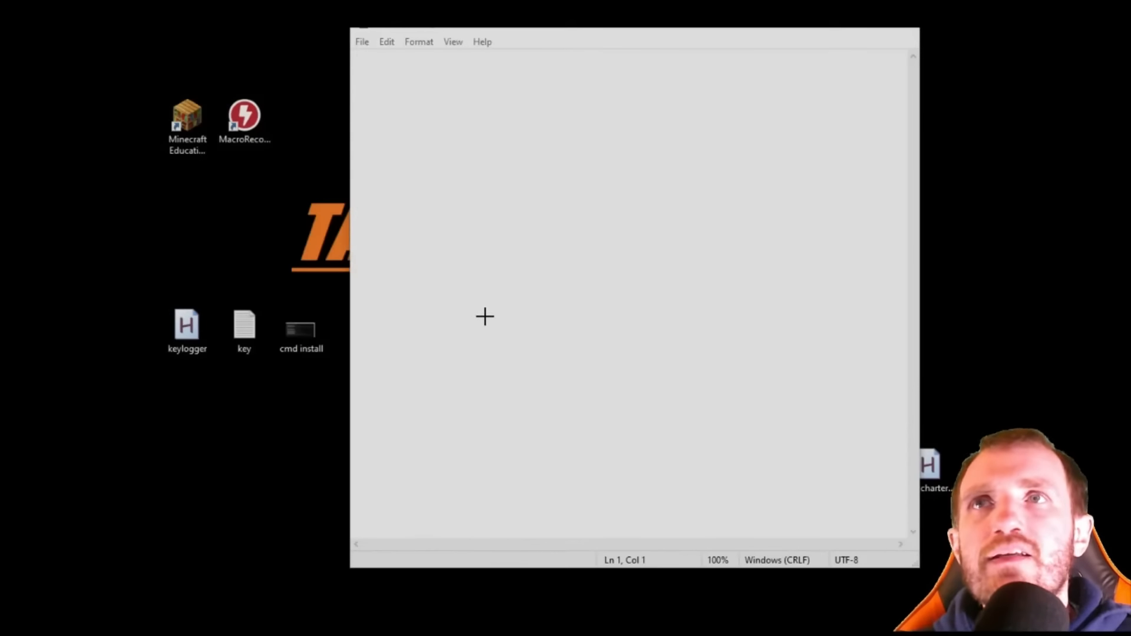
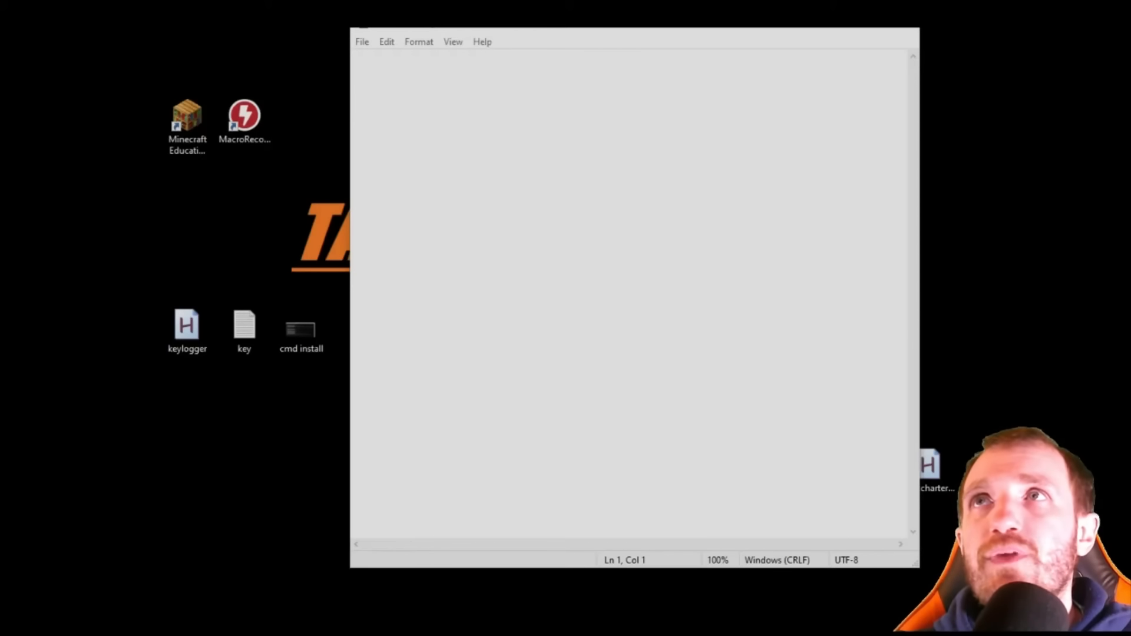
pyautogui.moveTo(350, 27); pyautogui.dragTo(510, 321)
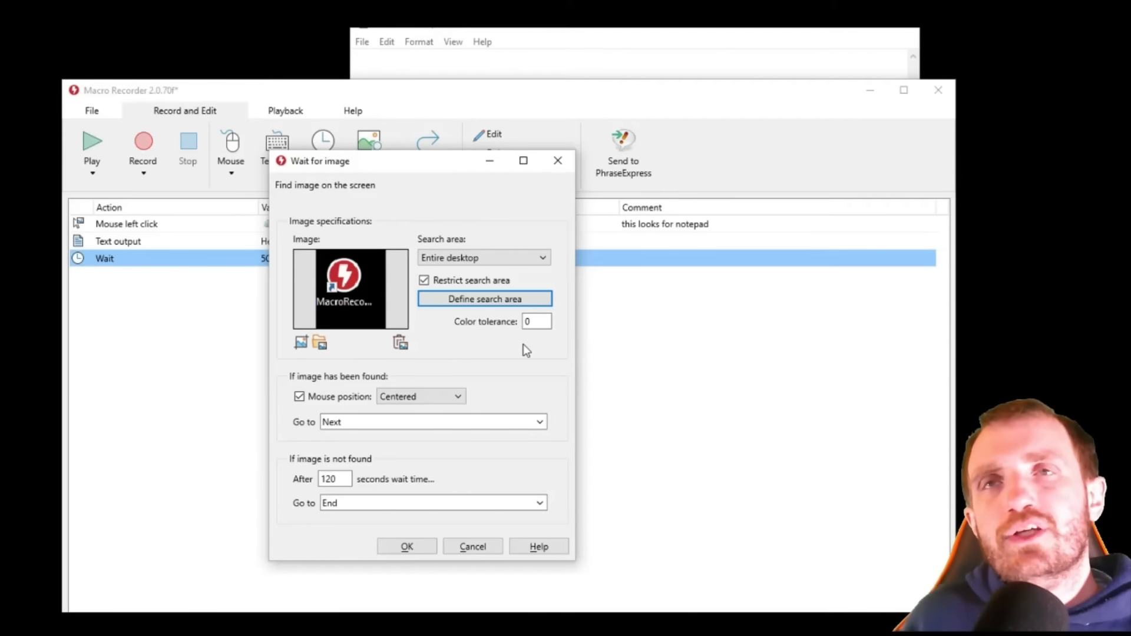
# Step: Keep colour tolerance 0 and Next as the found-image destination, and add the image detection action to the macro
pyautogui.press('Tab')
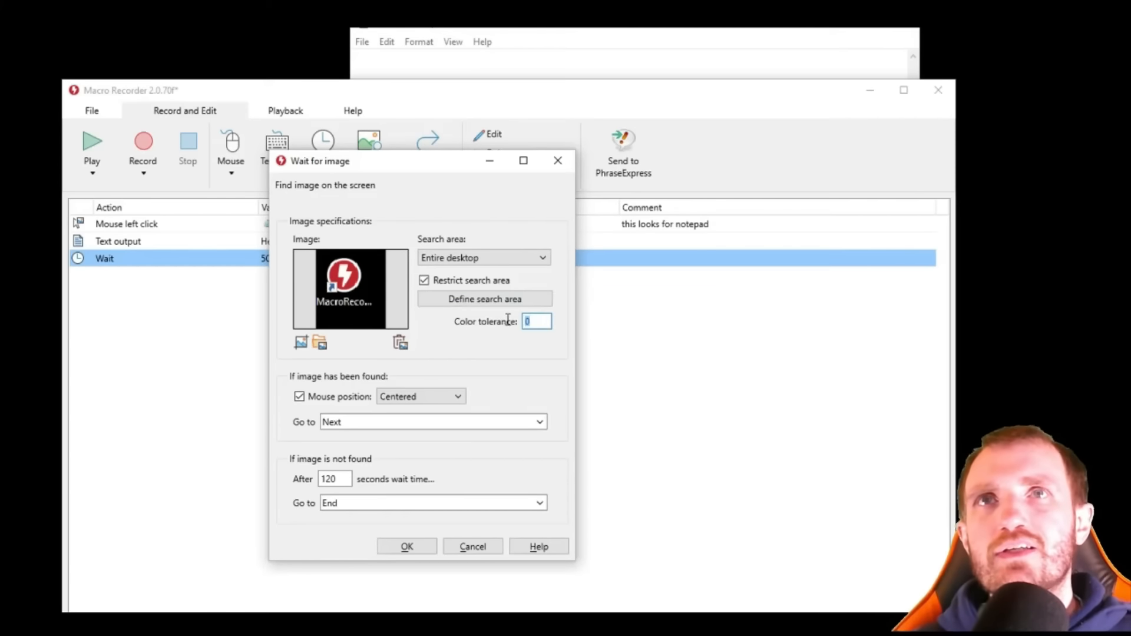
pyautogui.click(534, 323)
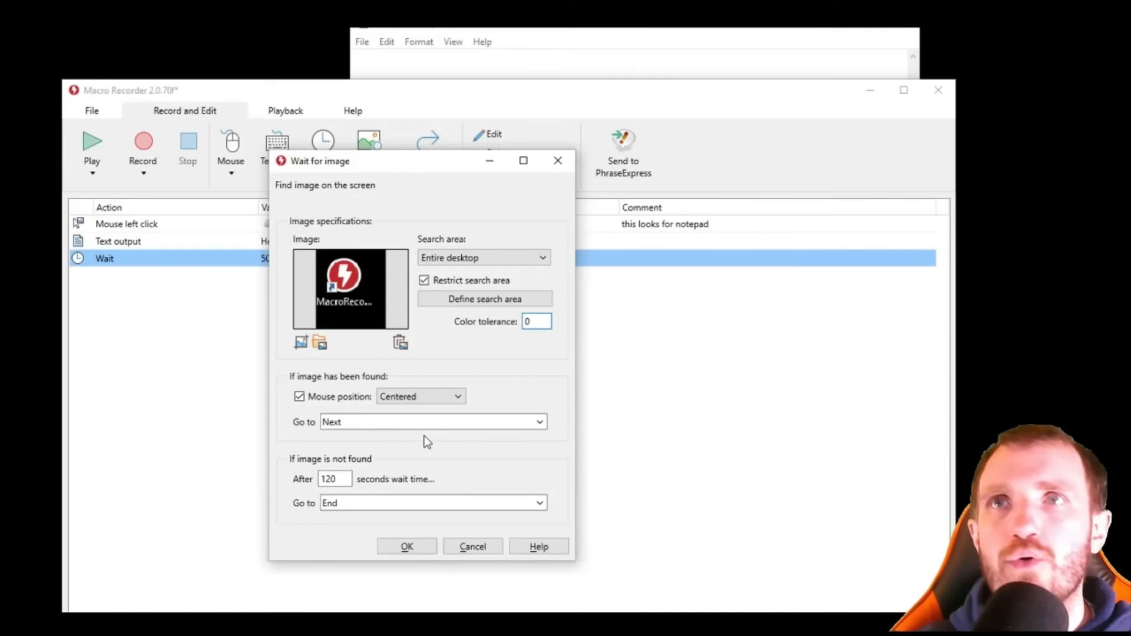
pyautogui.click(537, 423)
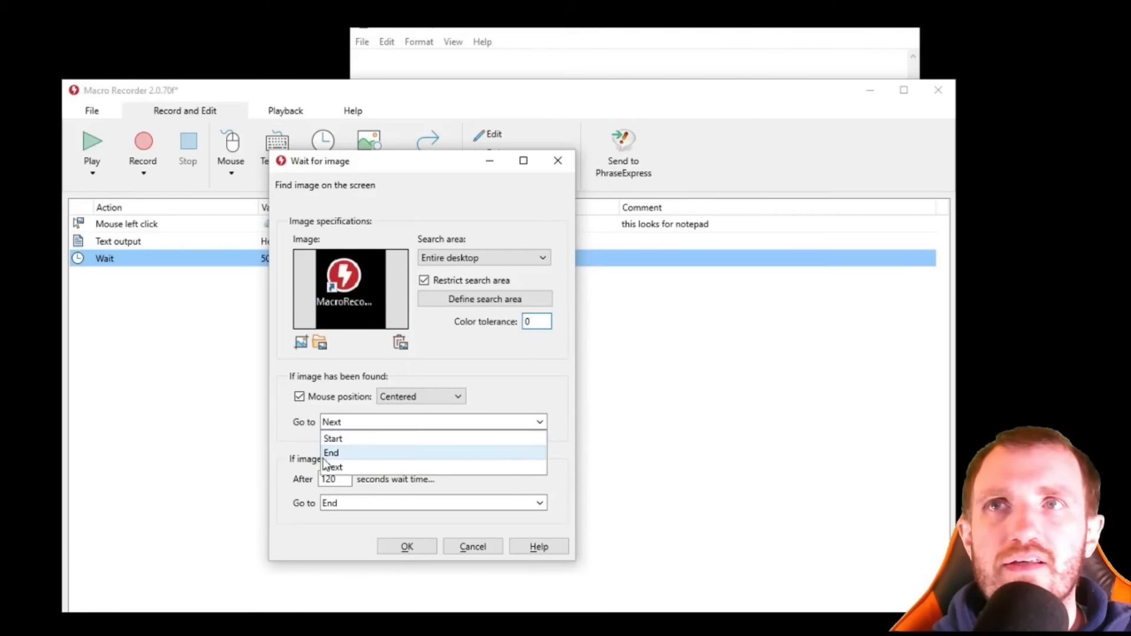
pyautogui.click(539, 358)
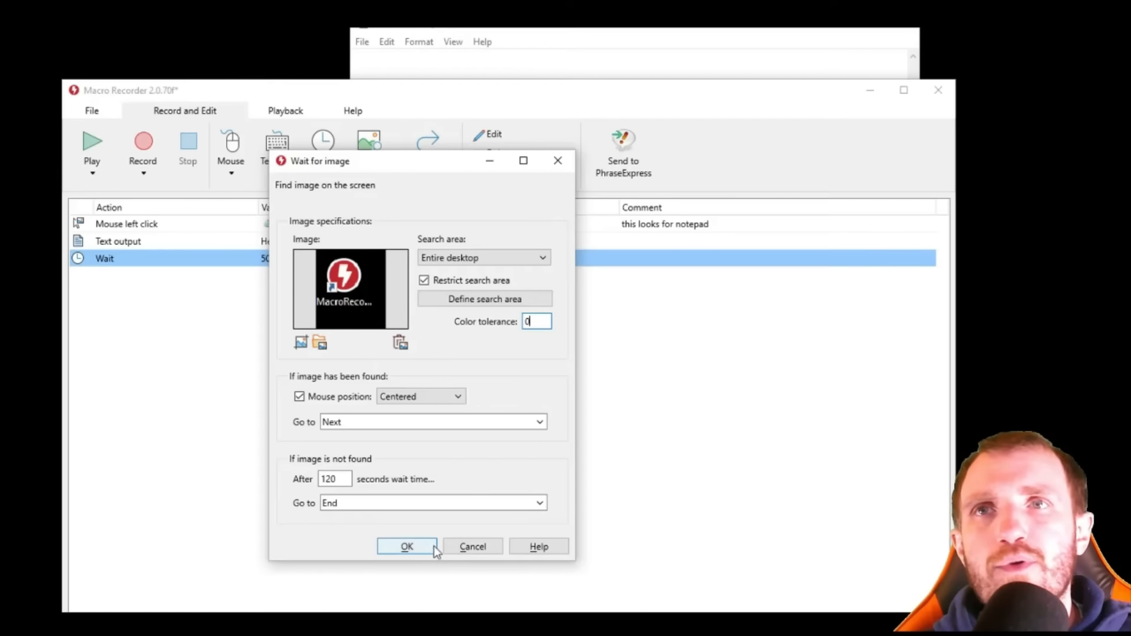
pyautogui.click(406, 546)
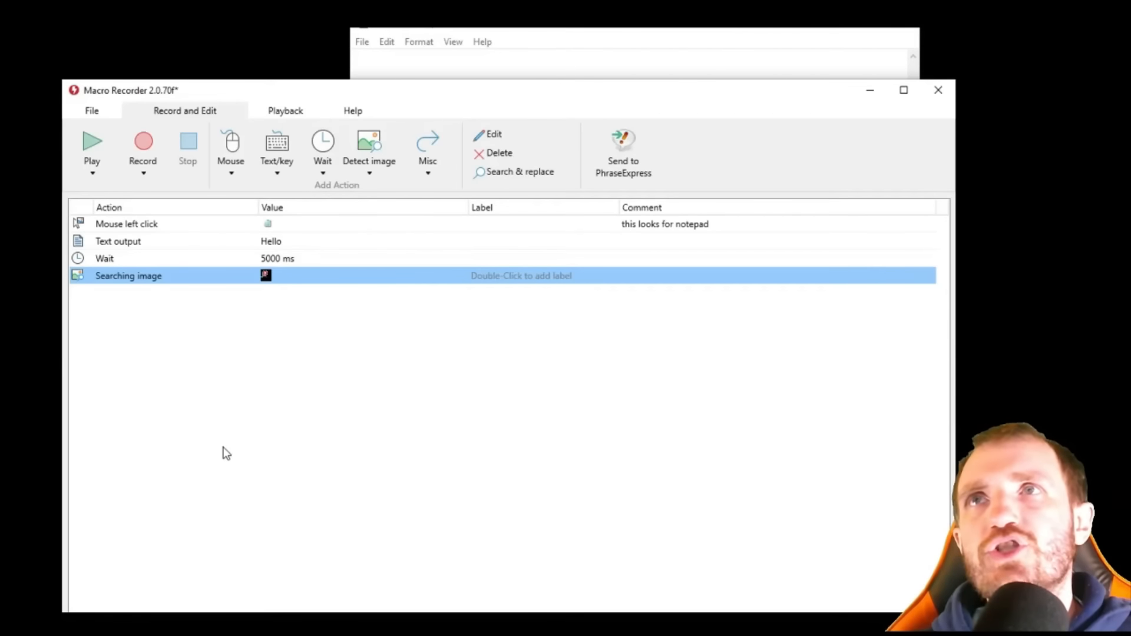
# Step: Start a Find text (OCR) action that searches for "Hello World"
pyautogui.click(369, 168)
pyautogui.click(385, 205)
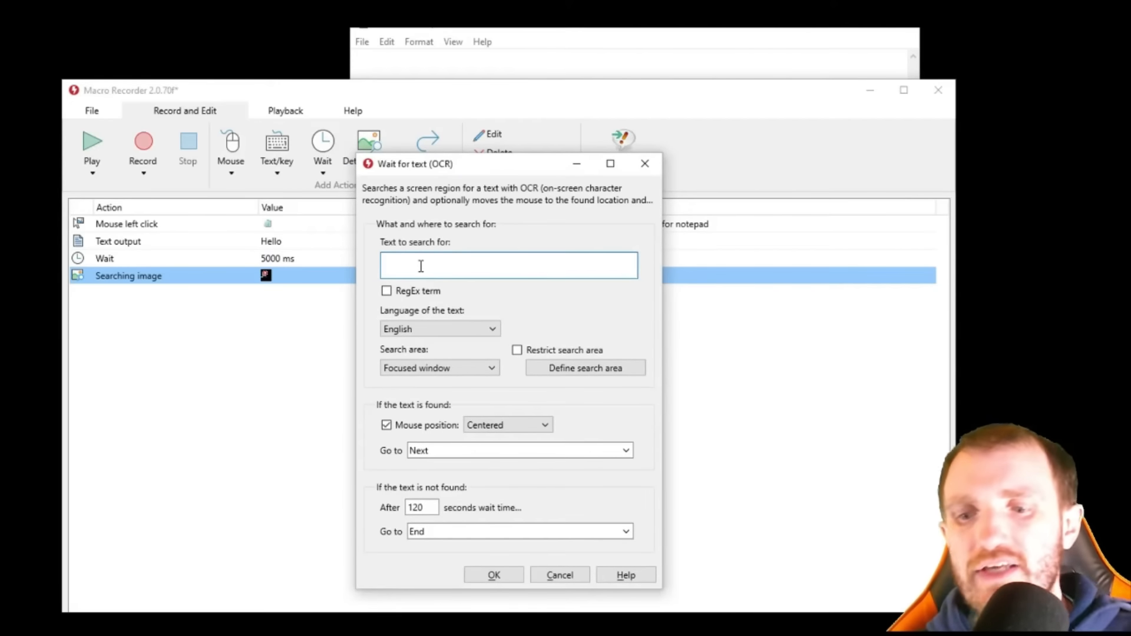
pyautogui.write('H')
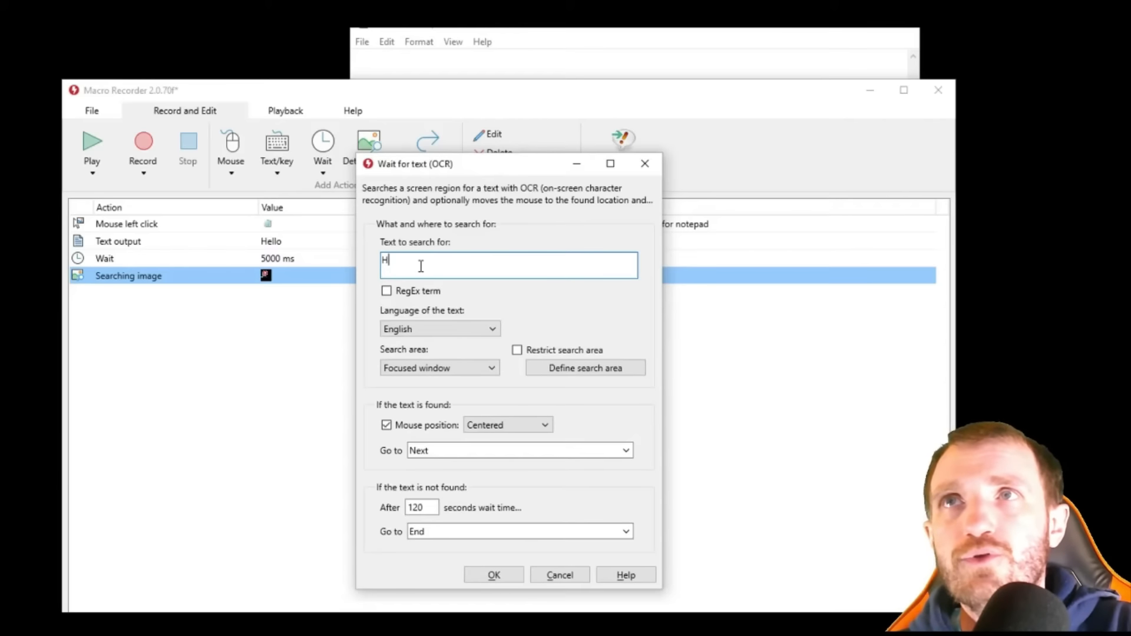
pyautogui.write('ello')
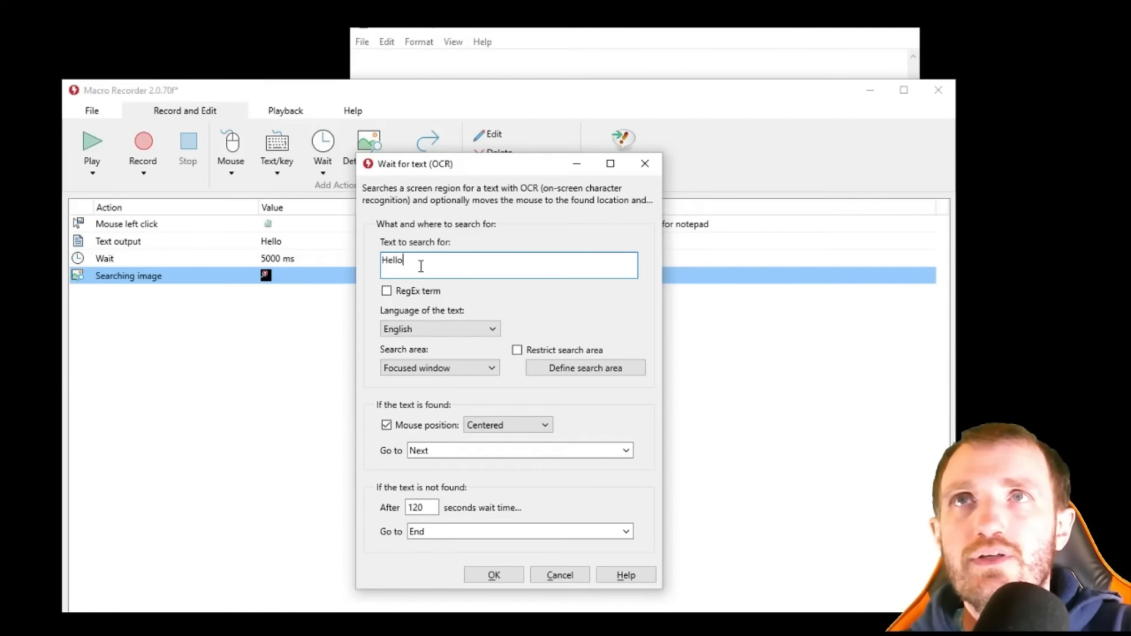
pyautogui.write(' World')
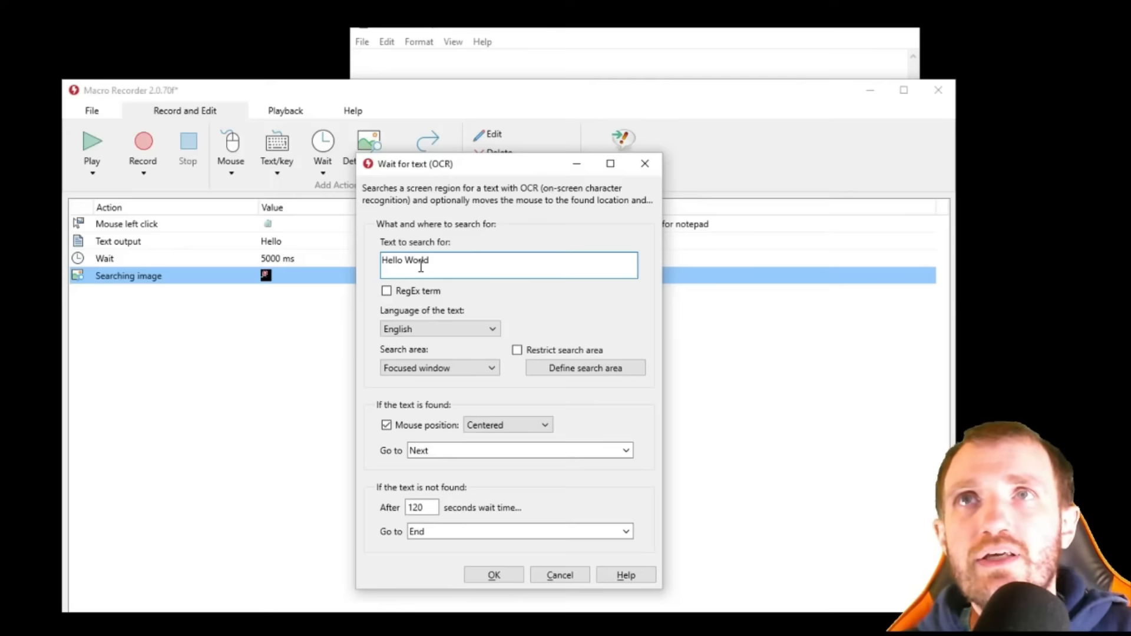
# Step: Keep English as the OCR language, restrict the search to the upper part of the Notepad window, and add the action
pyautogui.click(435, 327)
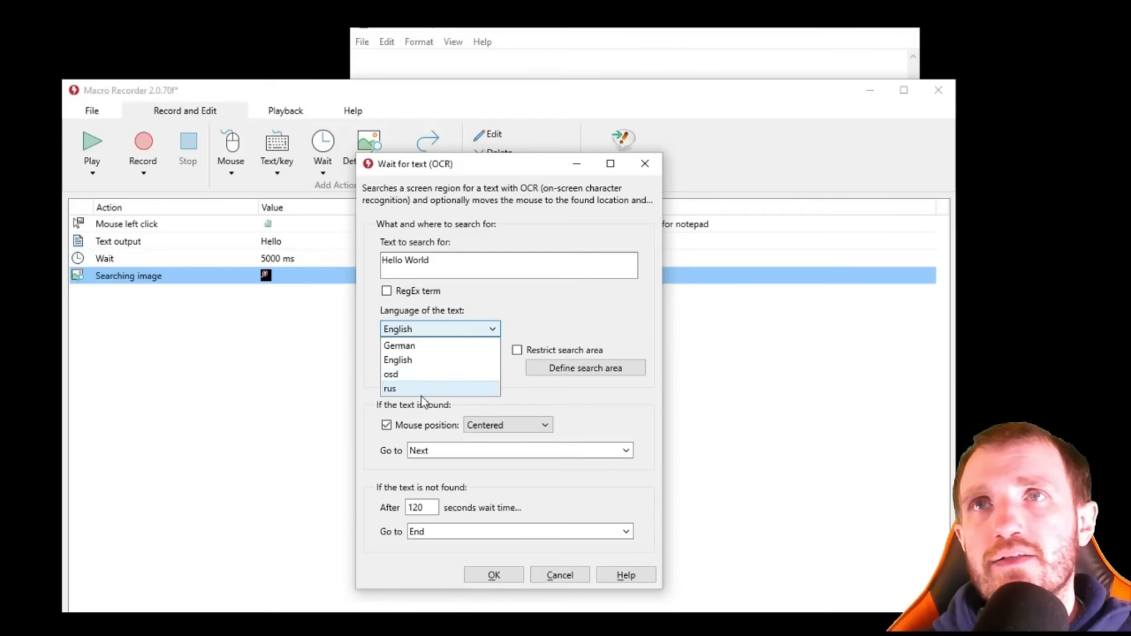
pyautogui.click(584, 298)
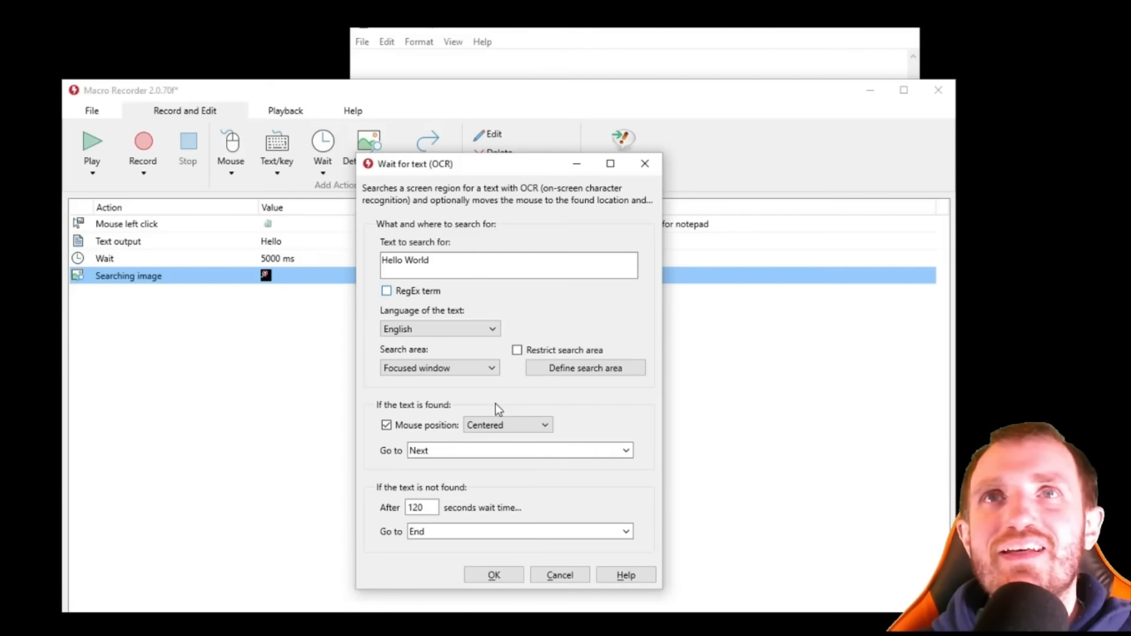
pyautogui.click(525, 353)
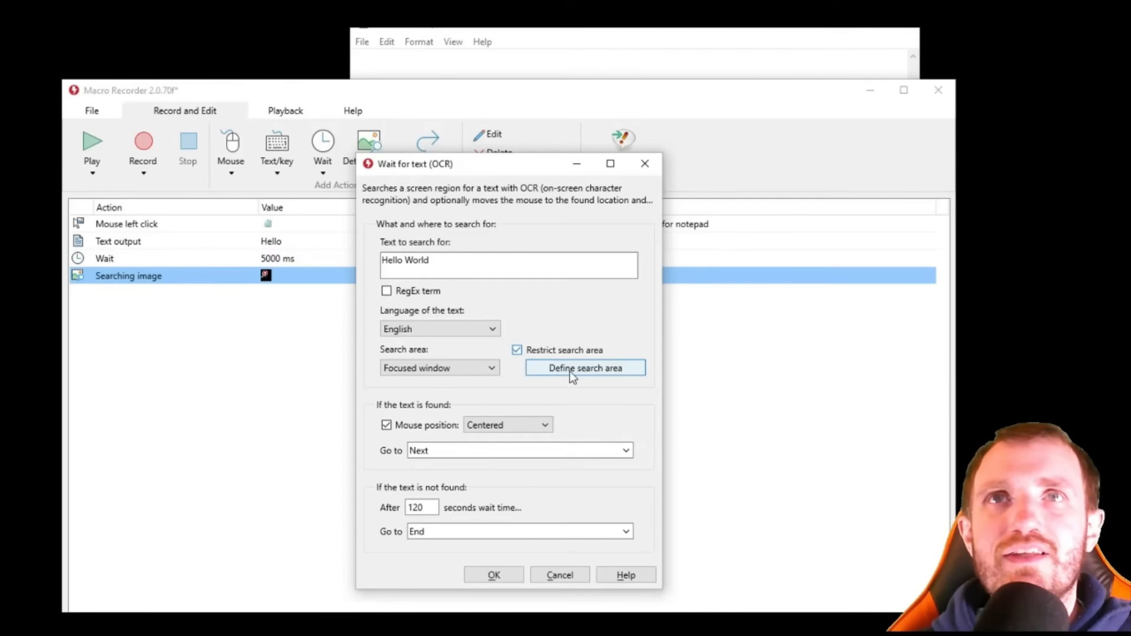
pyautogui.click(570, 371)
pyautogui.moveTo(350, 28); pyautogui.dragTo(775, 265)
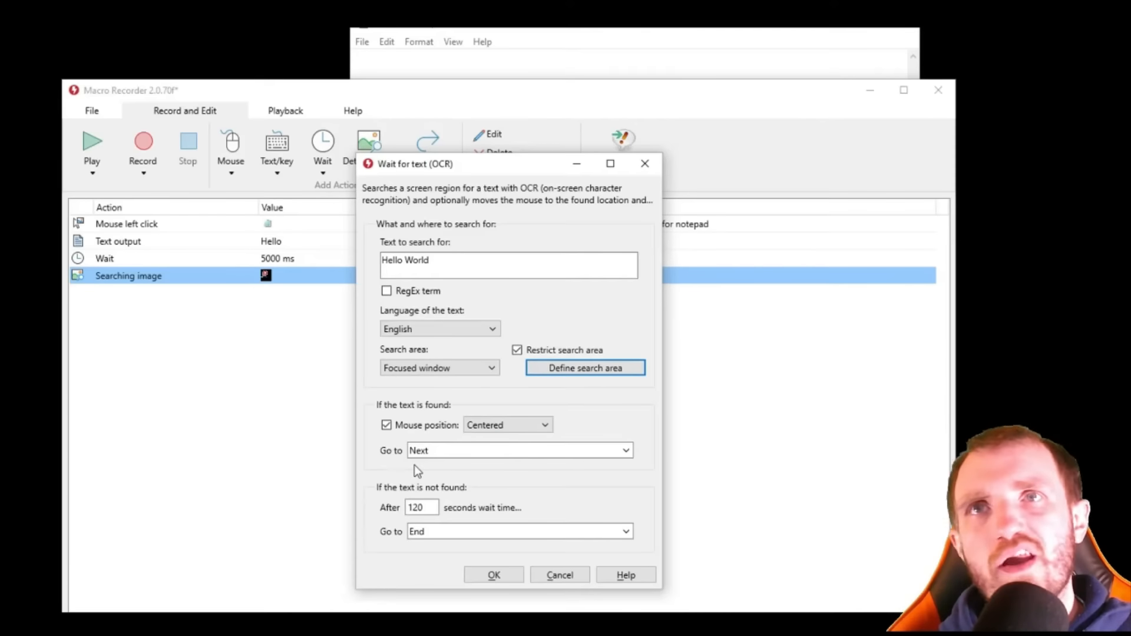
pyautogui.click(510, 576)
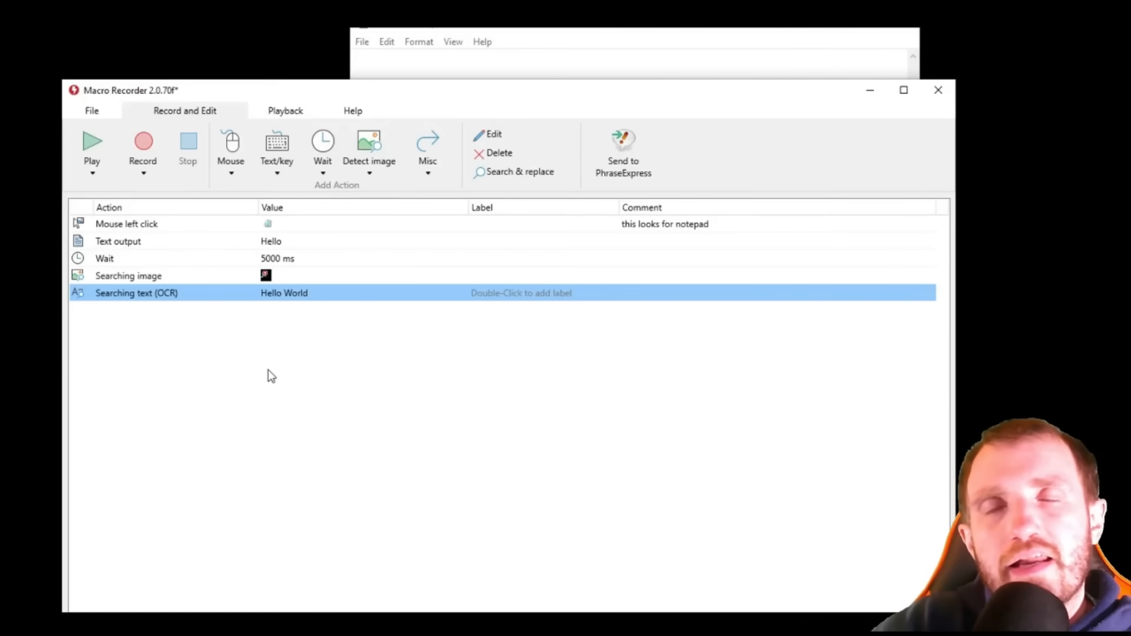
pyautogui.click(272, 242)
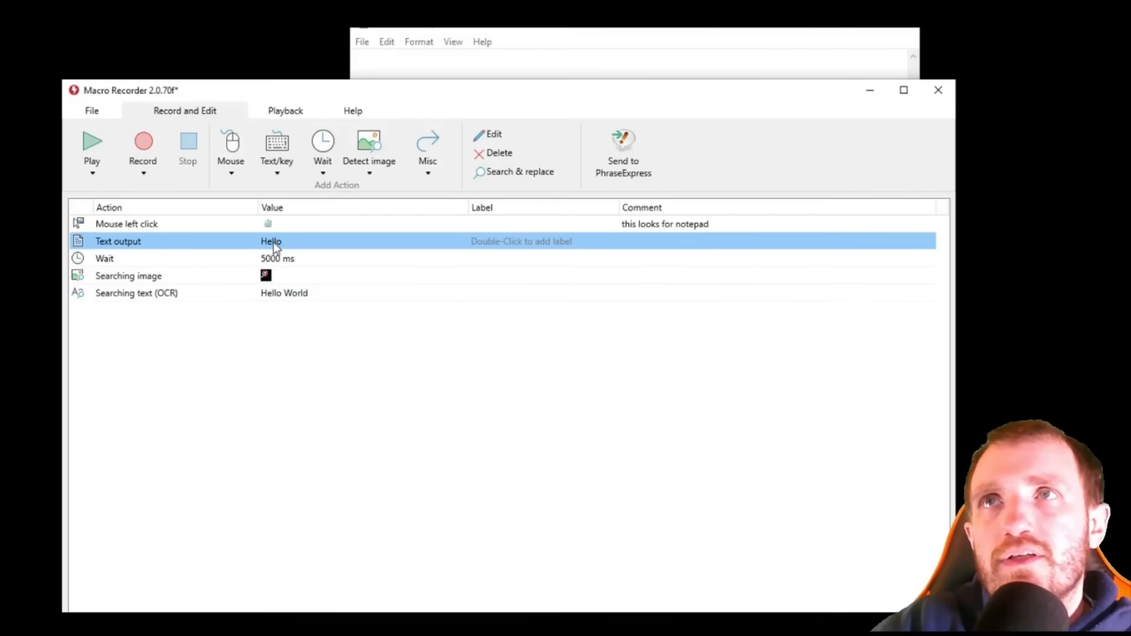
pyautogui.click(279, 296)
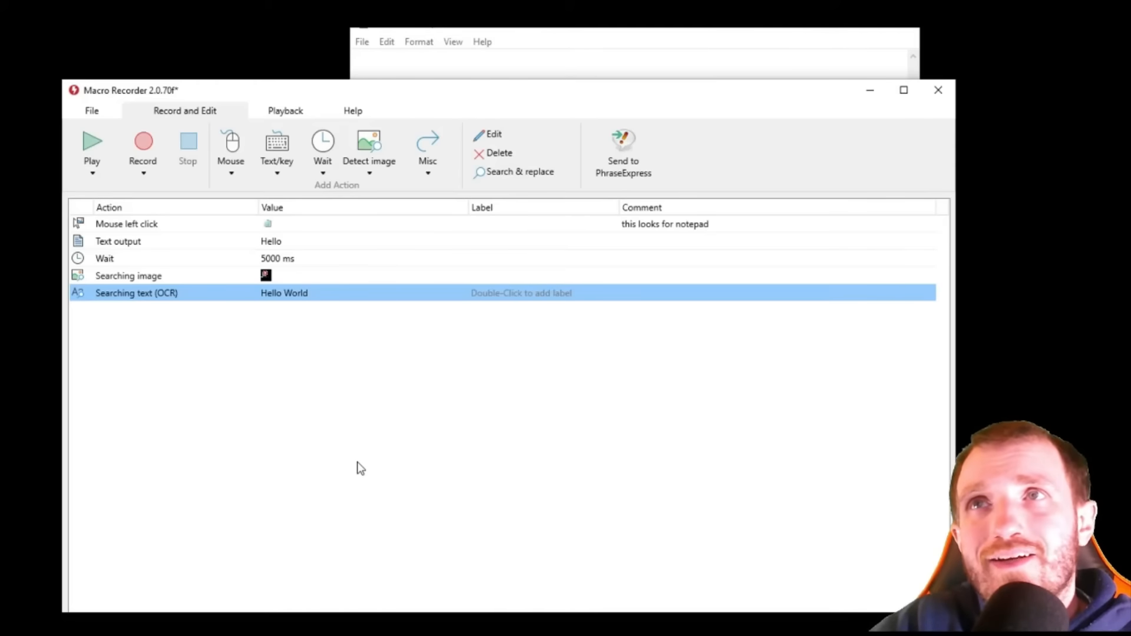
pyautogui.doubleClick(275, 244)
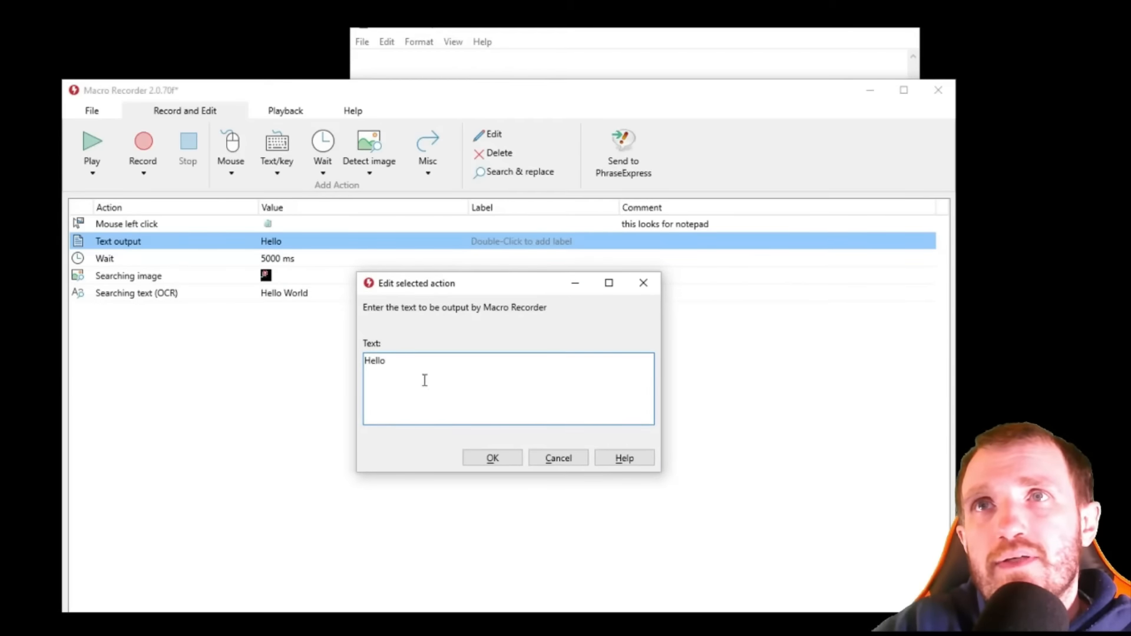
pyautogui.click(558, 458)
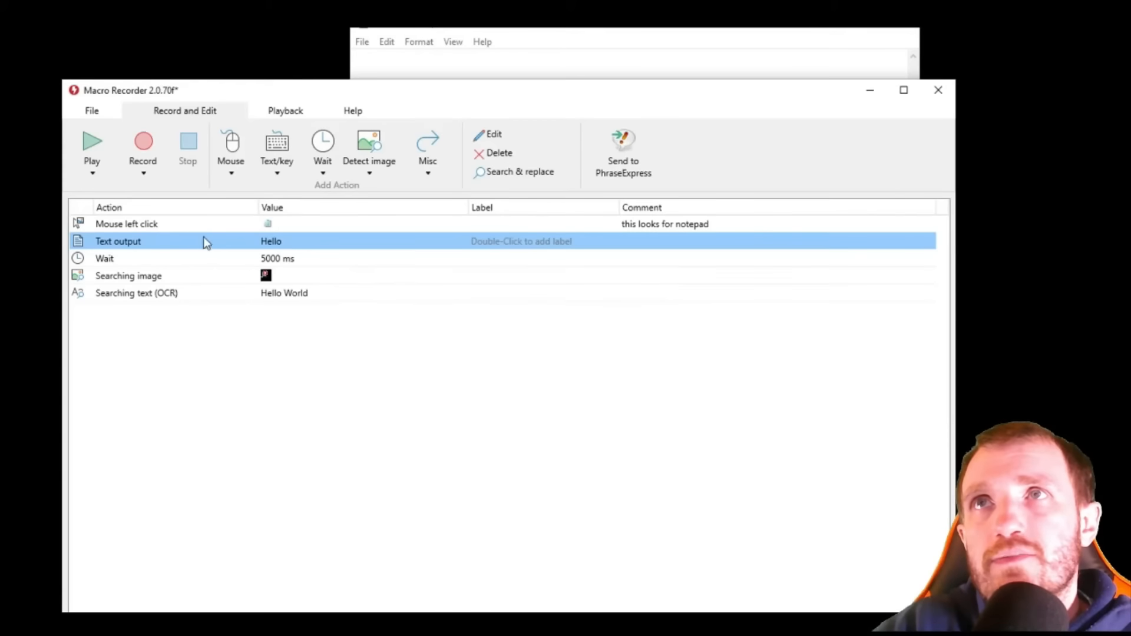
# Step: Add a Text output action with the text " World", including a leading space, after the "Hello" text output
pyautogui.click(277, 169)
pyautogui.click(295, 220)
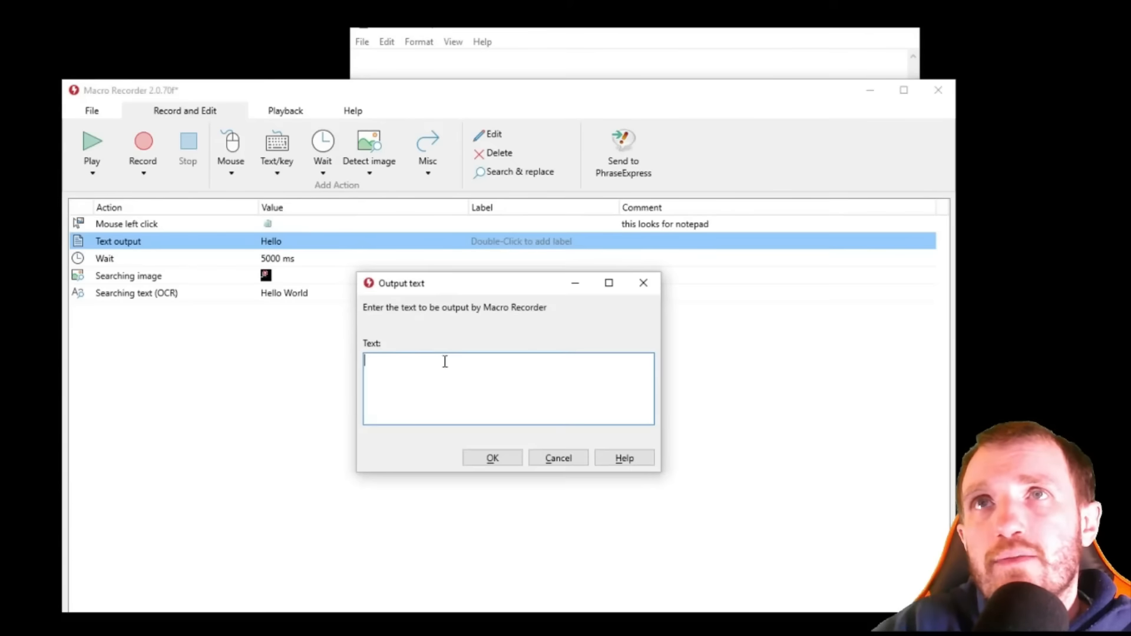
pyautogui.write('World')
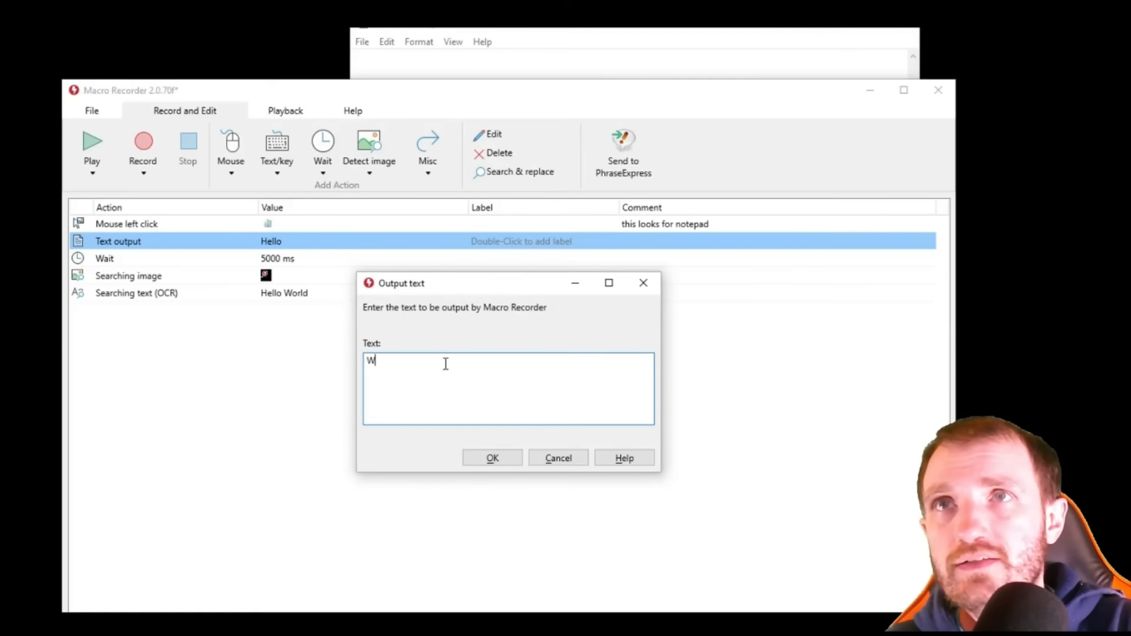
pyautogui.click(488, 457)
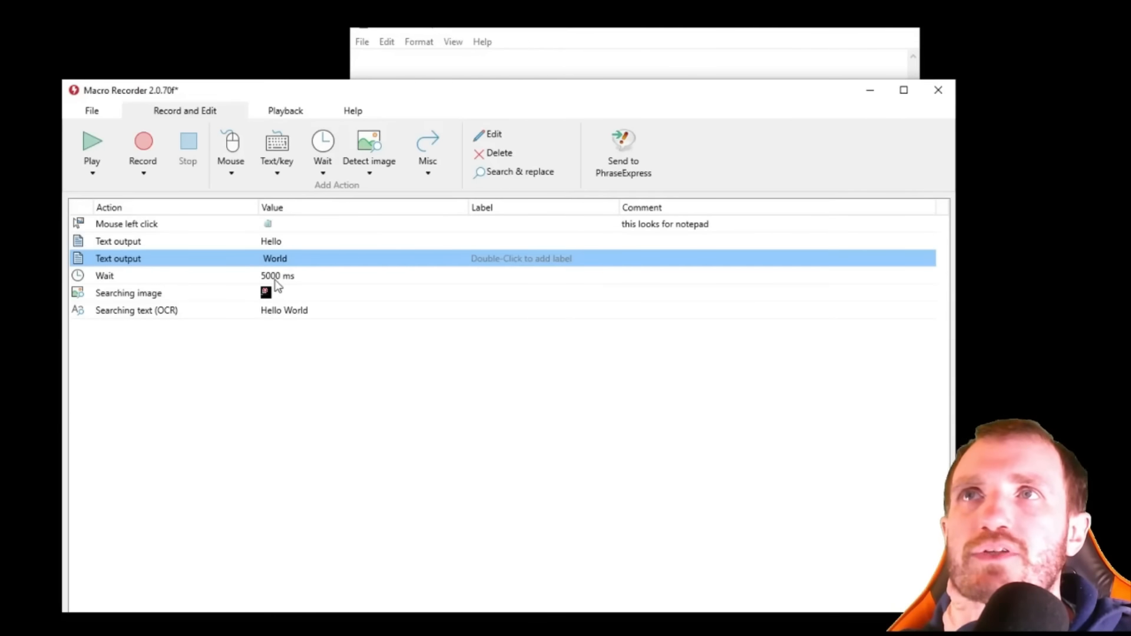
# Step: Move the "World" text output below the 5000 ms wait and select the Searching text (OCR) action
pyautogui.moveTo(288, 259)
pyautogui.mouseDown()
pyautogui.moveTo(297, 294)
pyautogui.moveTo(292, 267)
pyautogui.mouseUp()
pyautogui.click(303, 364)
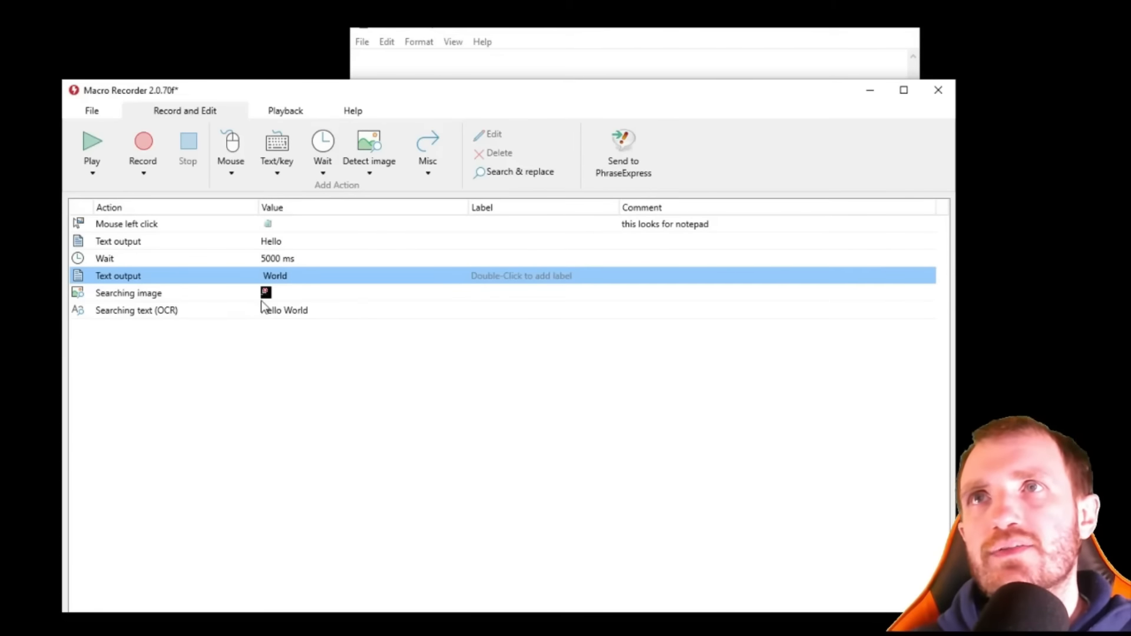
pyautogui.click(292, 313)
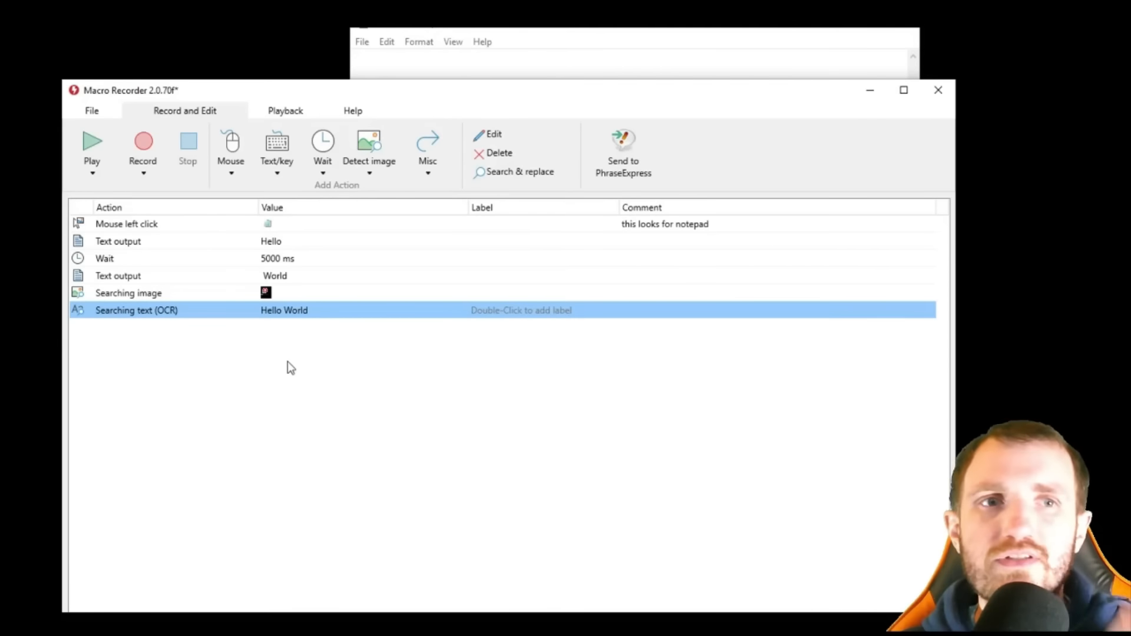
pyautogui.click(308, 383)
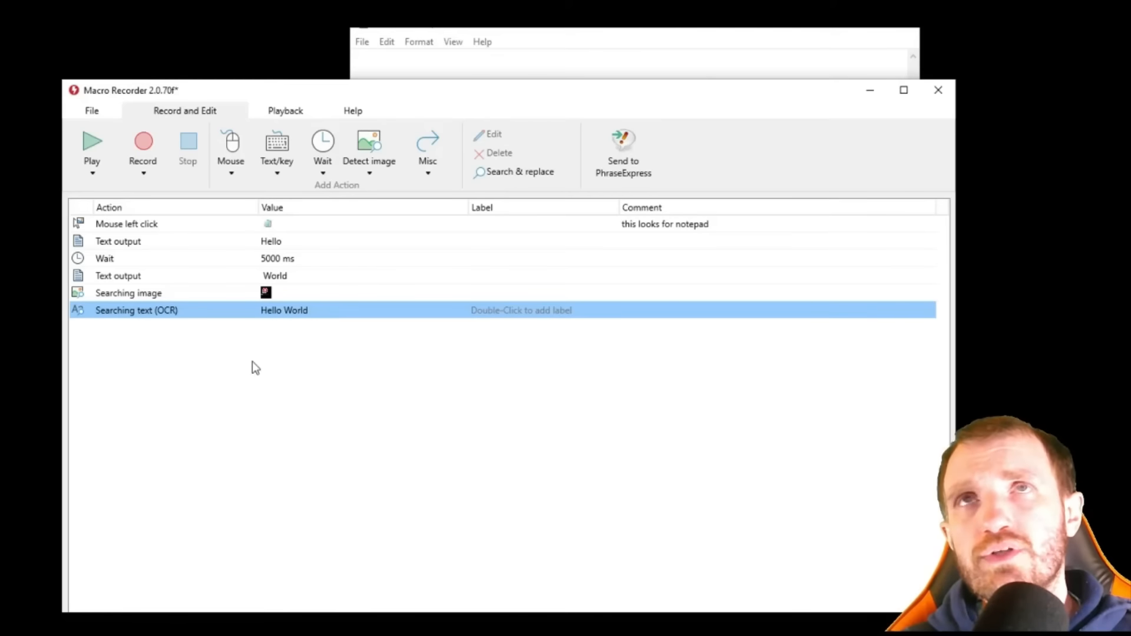
# Step: Review the Repeat action's label choices and its seconds and repetitions options, and close it without adding the action
pyautogui.click(429, 172)
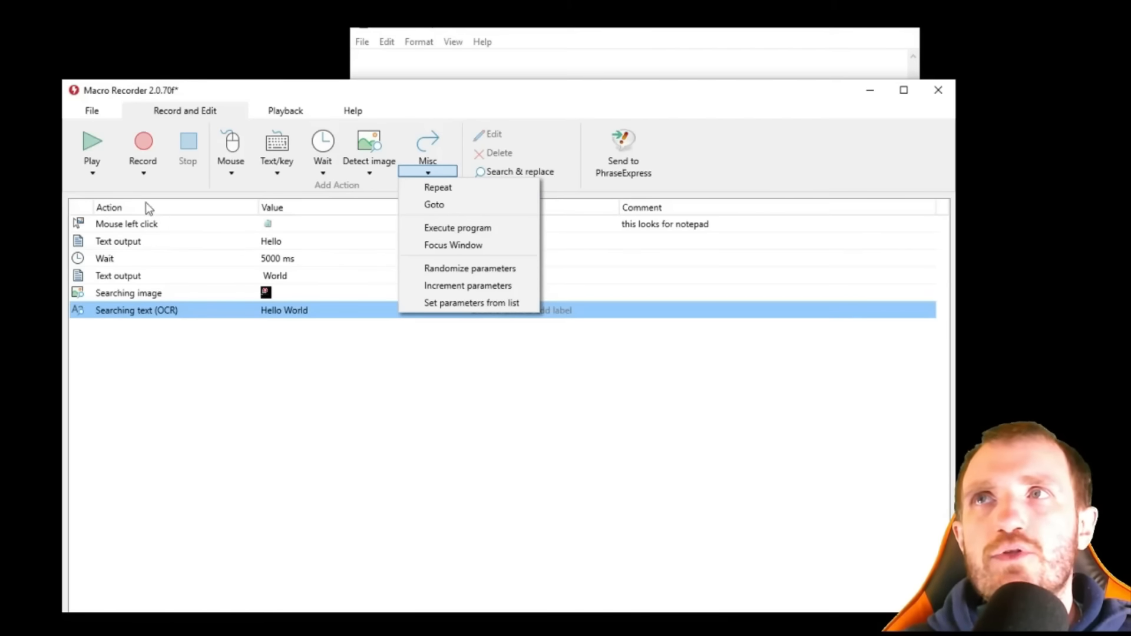
pyautogui.click(479, 185)
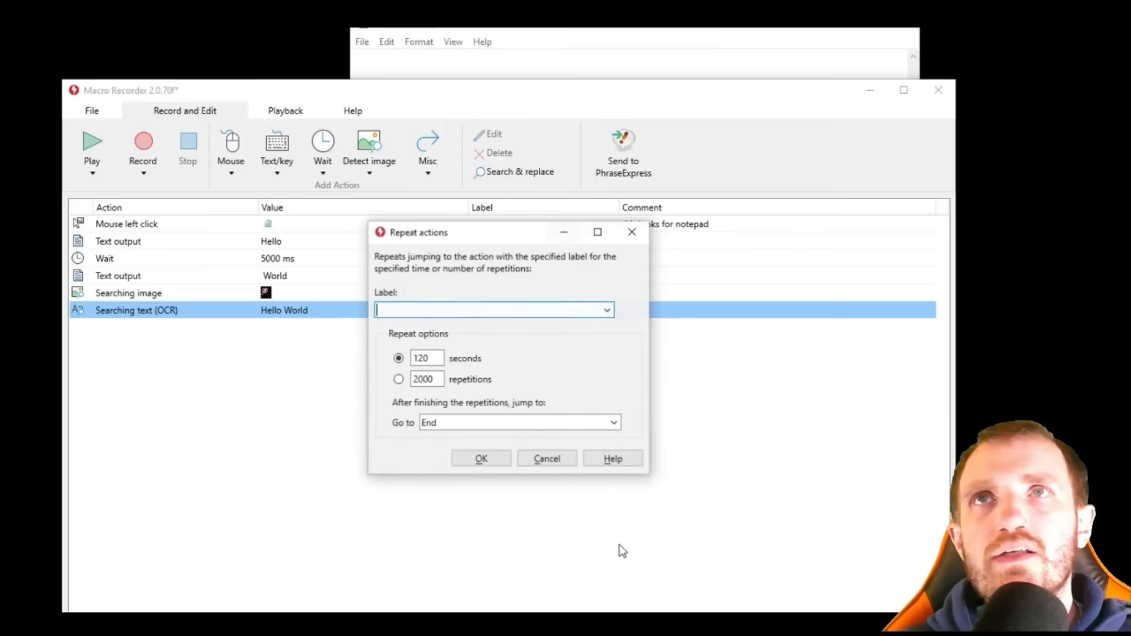
pyautogui.doubleClick(430, 379)
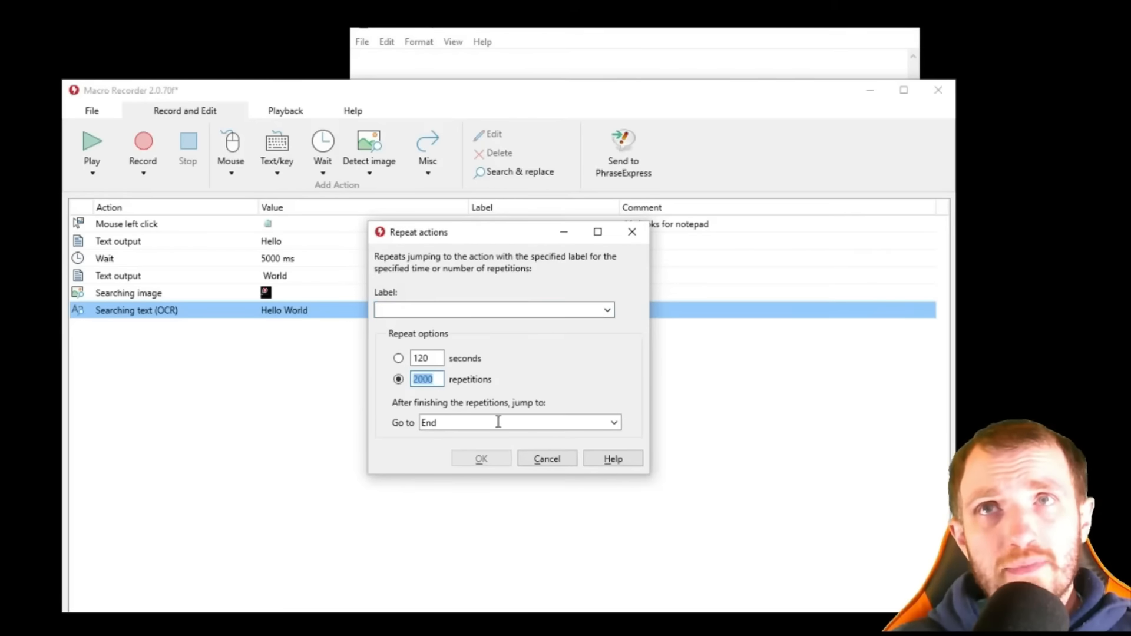
pyautogui.doubleClick(432, 361)
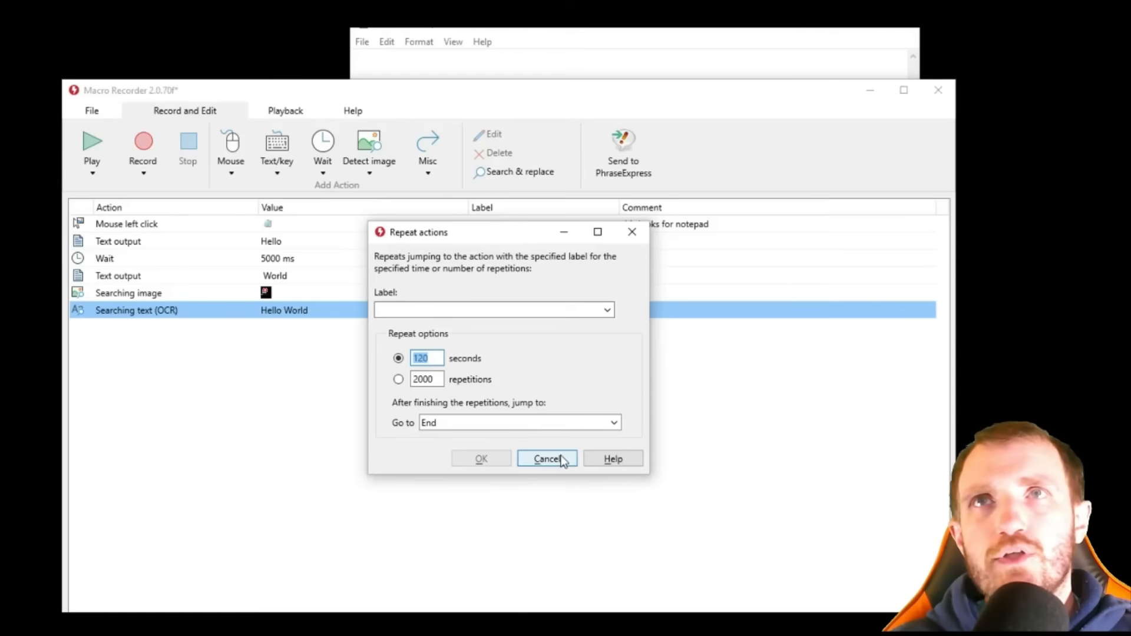
pyautogui.click(608, 309)
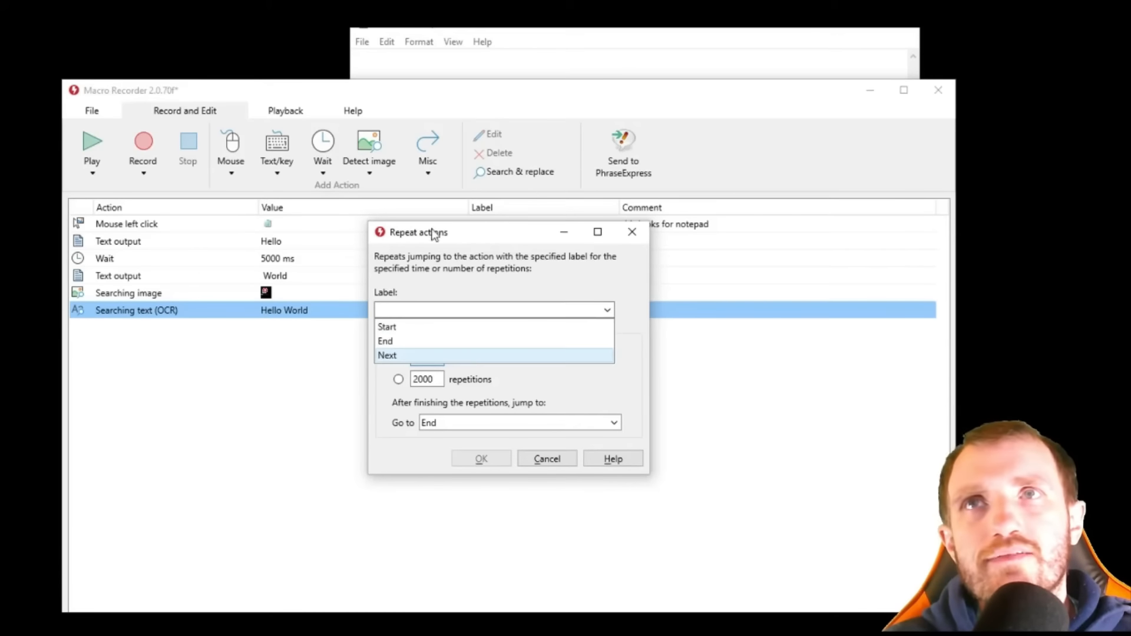
pyautogui.press('Escape')
pyautogui.click(562, 458)
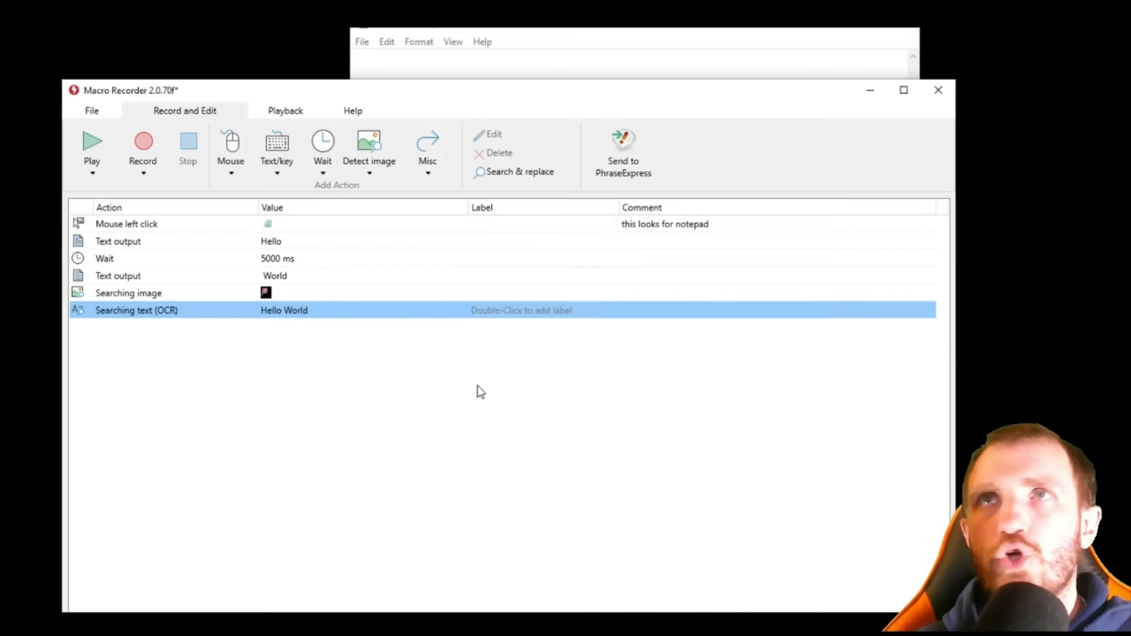
# Step: Look at the Execute program action and its program file browser, and cancel without choosing a program
pyautogui.click(439, 172)
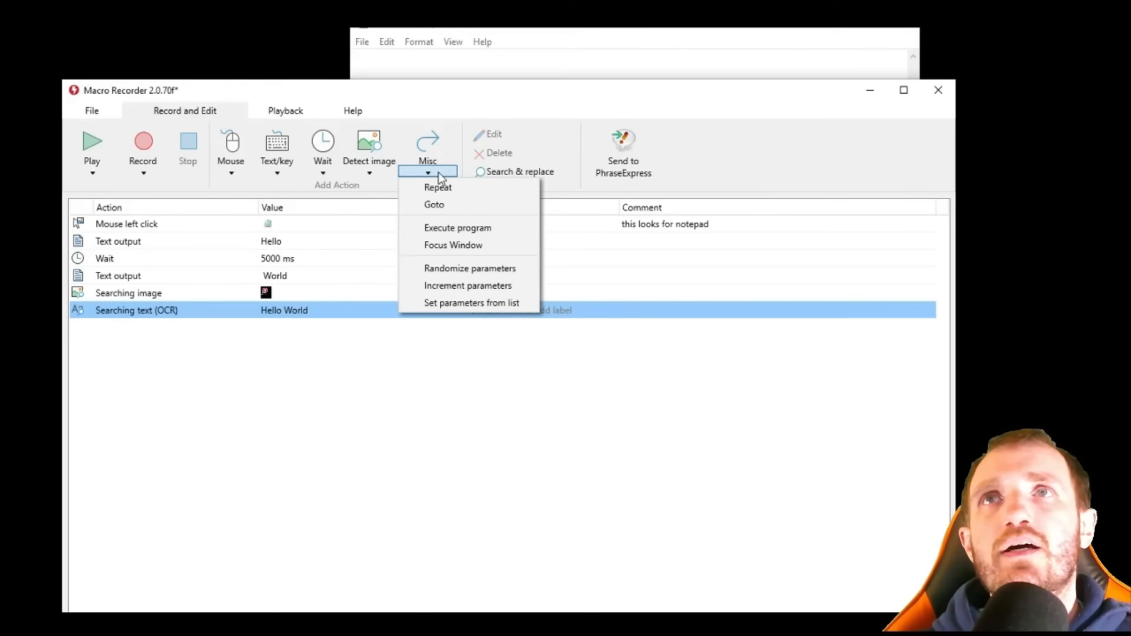
pyautogui.click(464, 230)
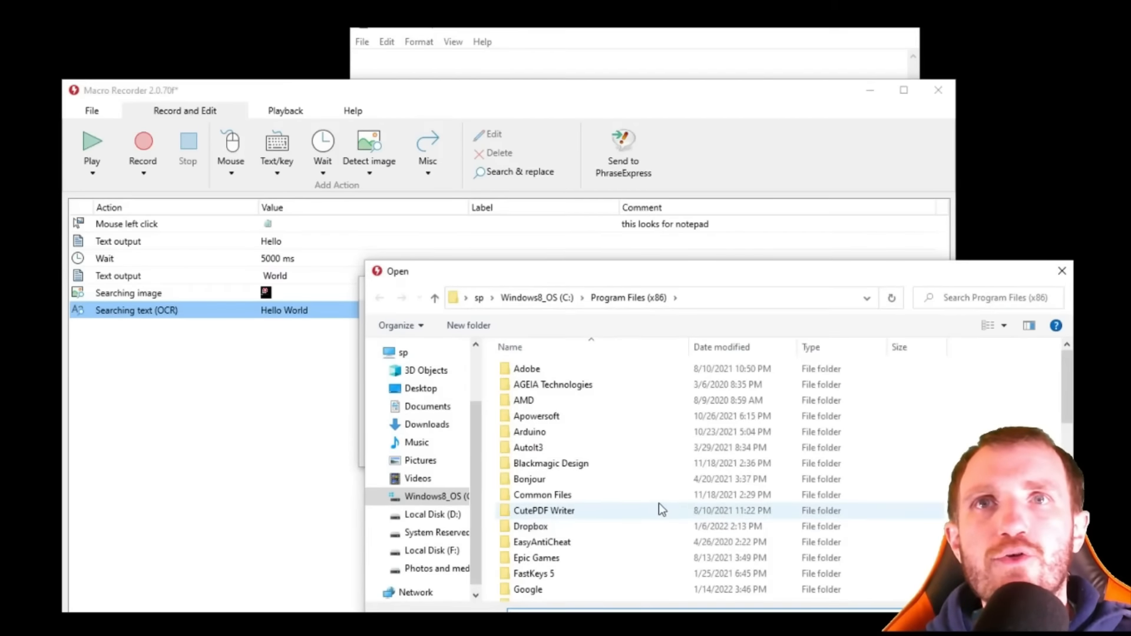
pyautogui.moveTo(1059, 284); pyautogui.dragTo(1059, 280)
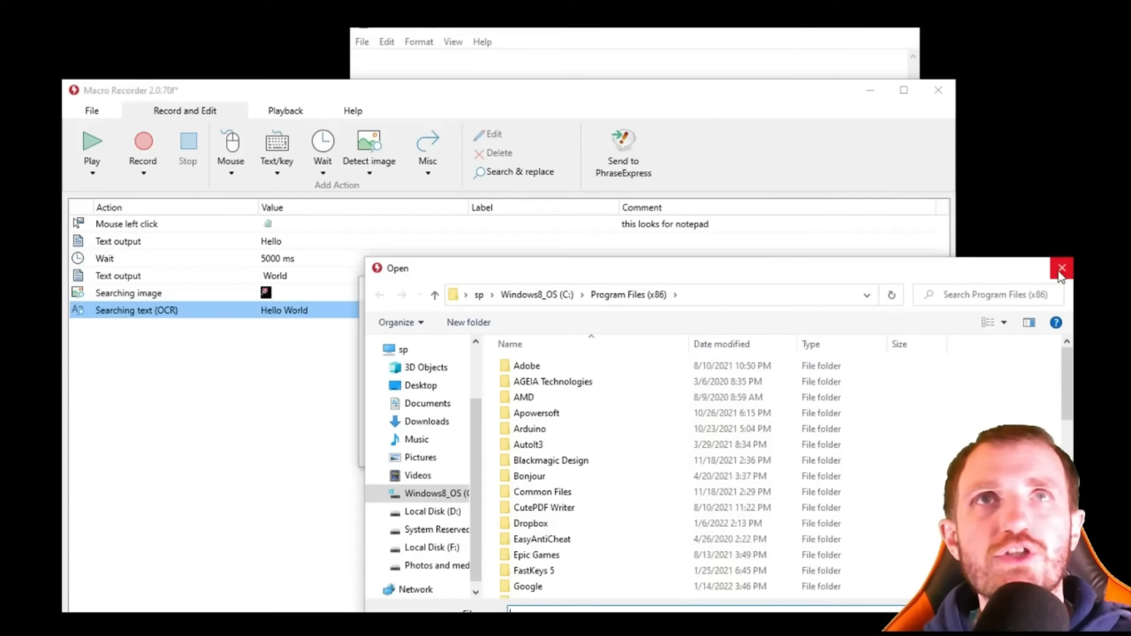
pyautogui.click(1059, 273)
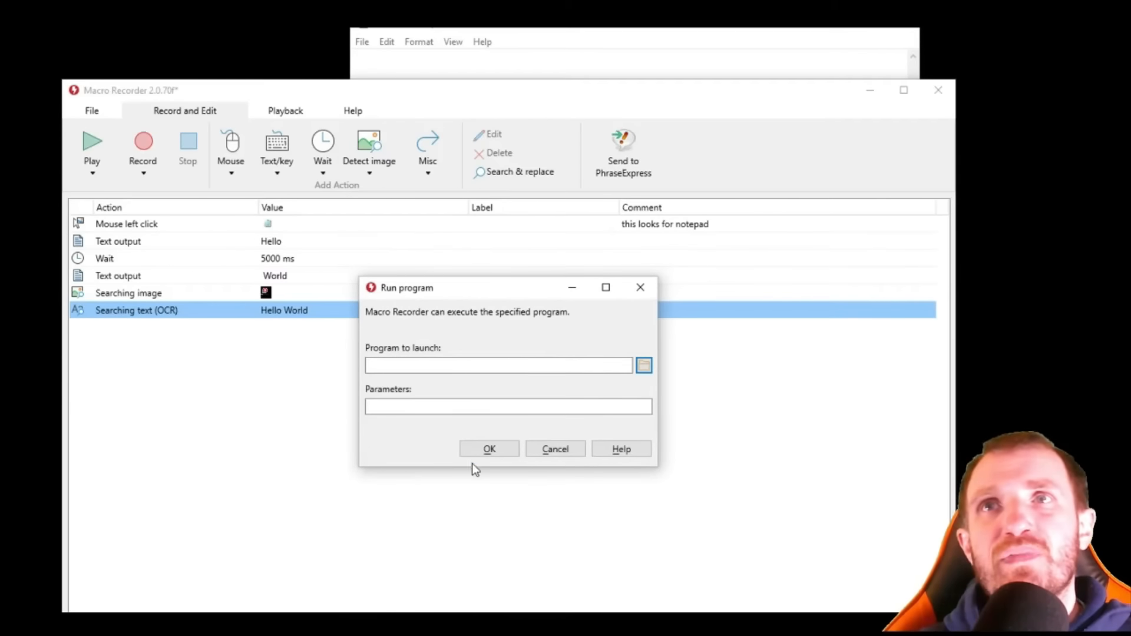
pyautogui.click(554, 450)
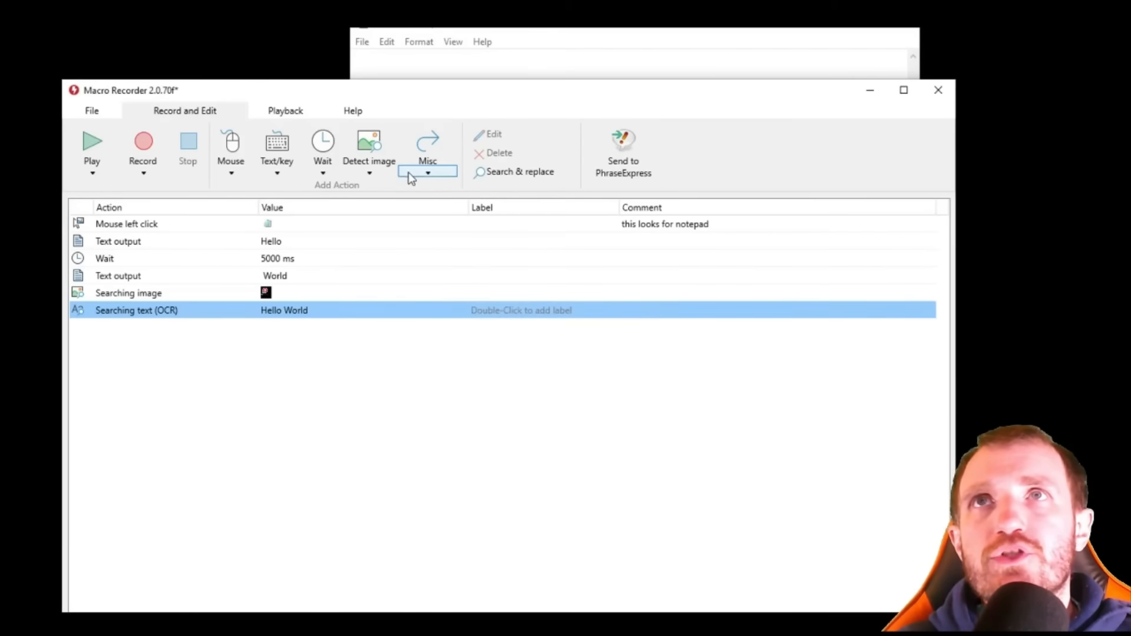
# Step: Try a Focus Window action that targets the Untitled - Notepad window, discard it, and return to the macro's action list
pyautogui.click(412, 172)
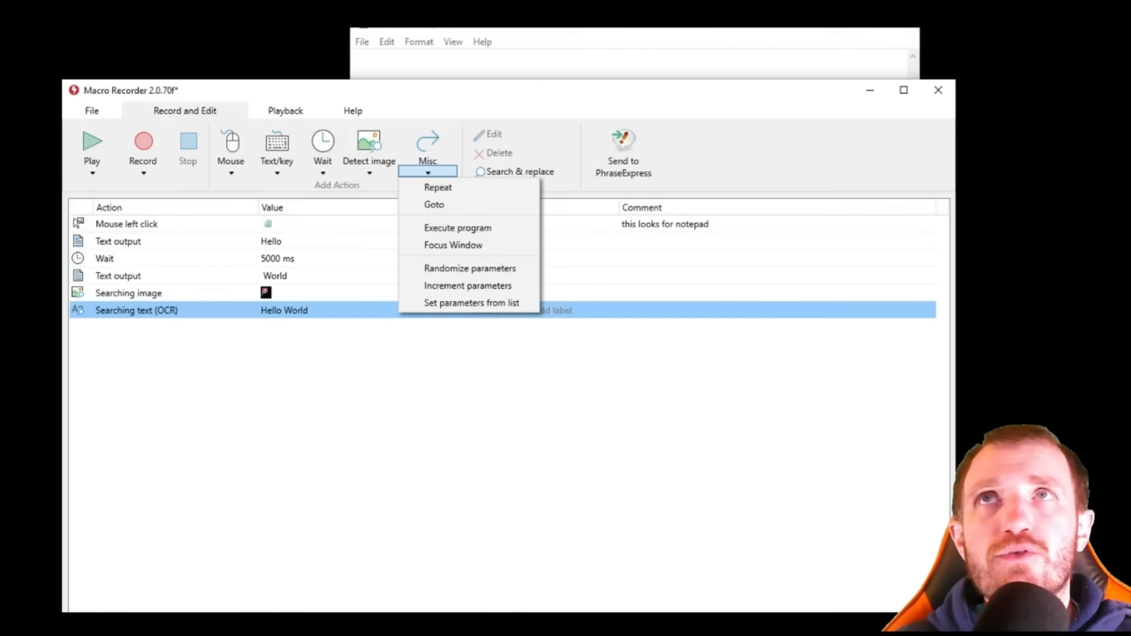
pyautogui.click(467, 247)
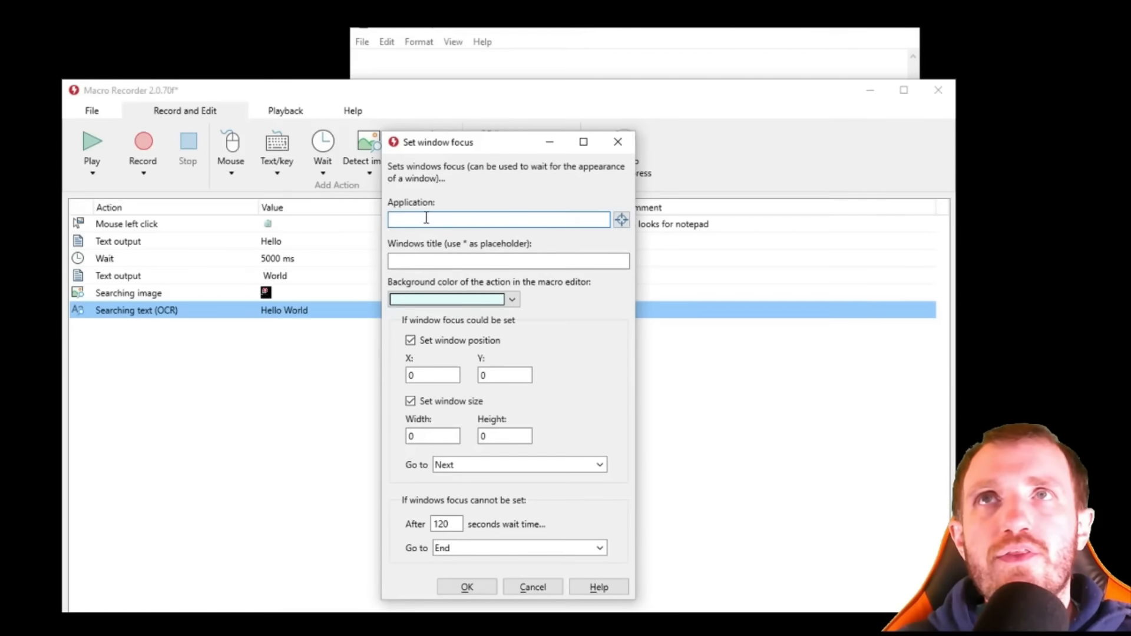
pyautogui.click(620, 220)
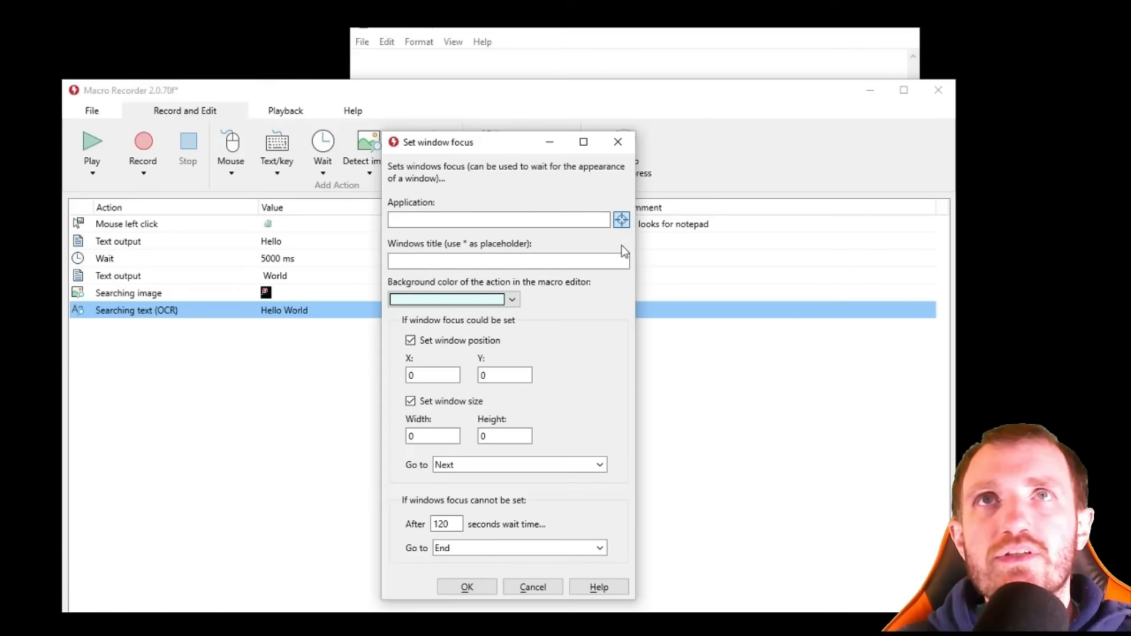
pyautogui.click(626, 35)
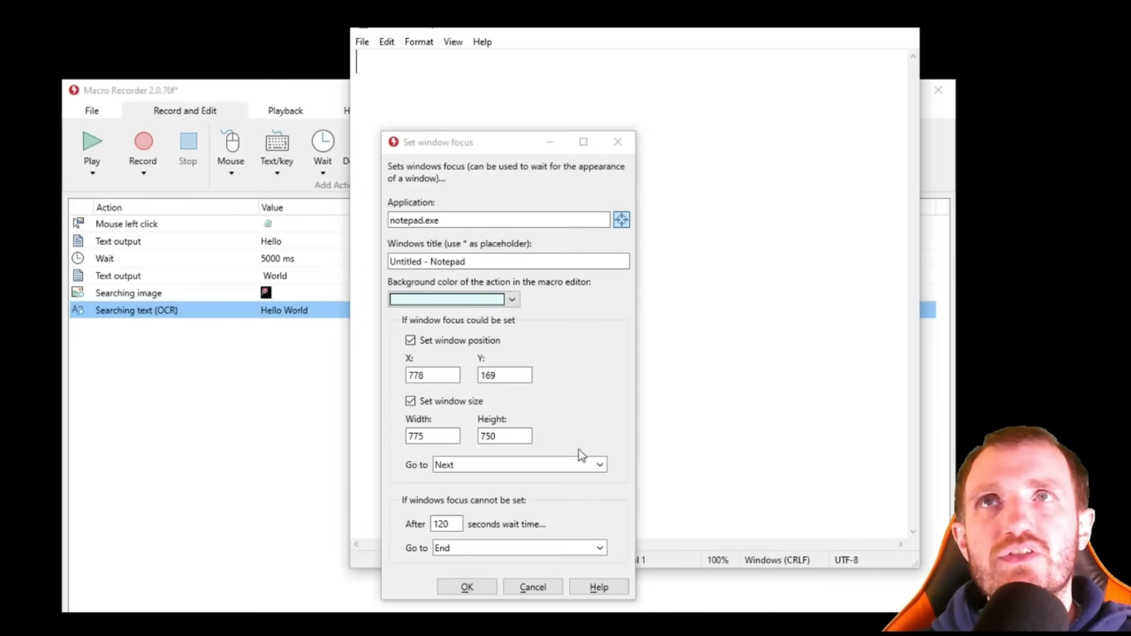
pyautogui.click(539, 587)
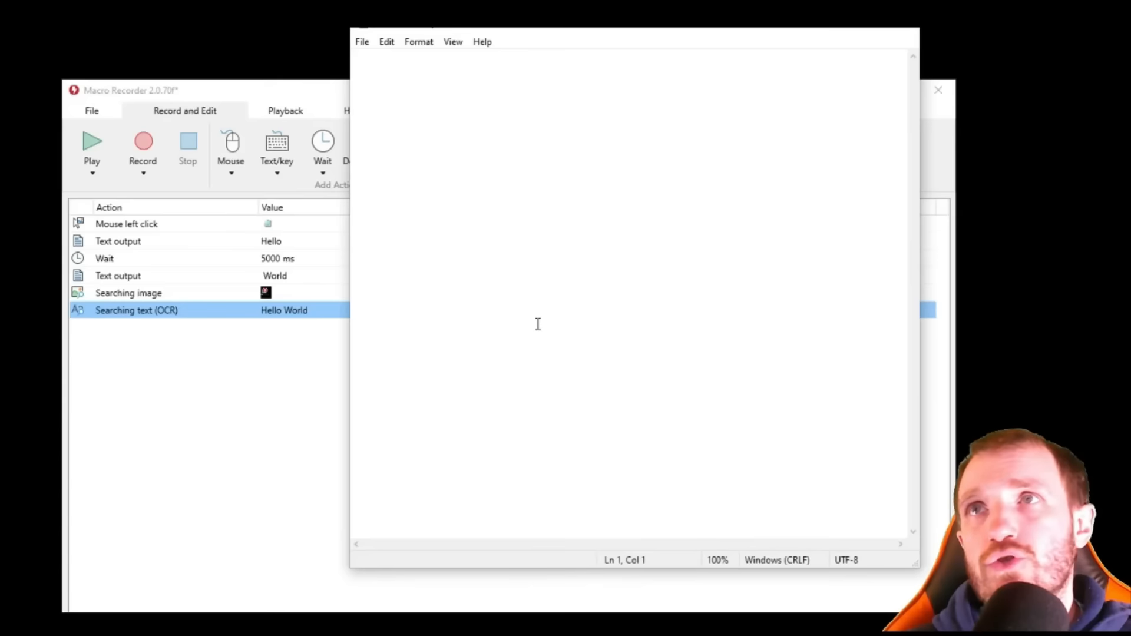
pyautogui.click(255, 435)
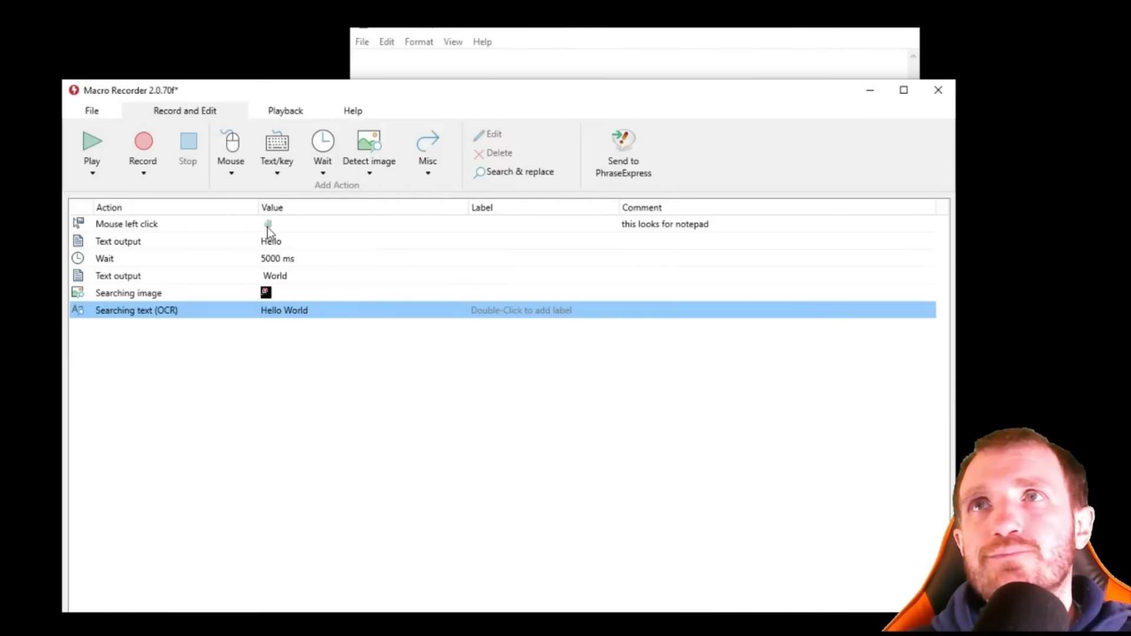
# Step: Copy the 5000 ms wait and paste it directly after the Mouse left click action
pyautogui.rightClick(279, 259)
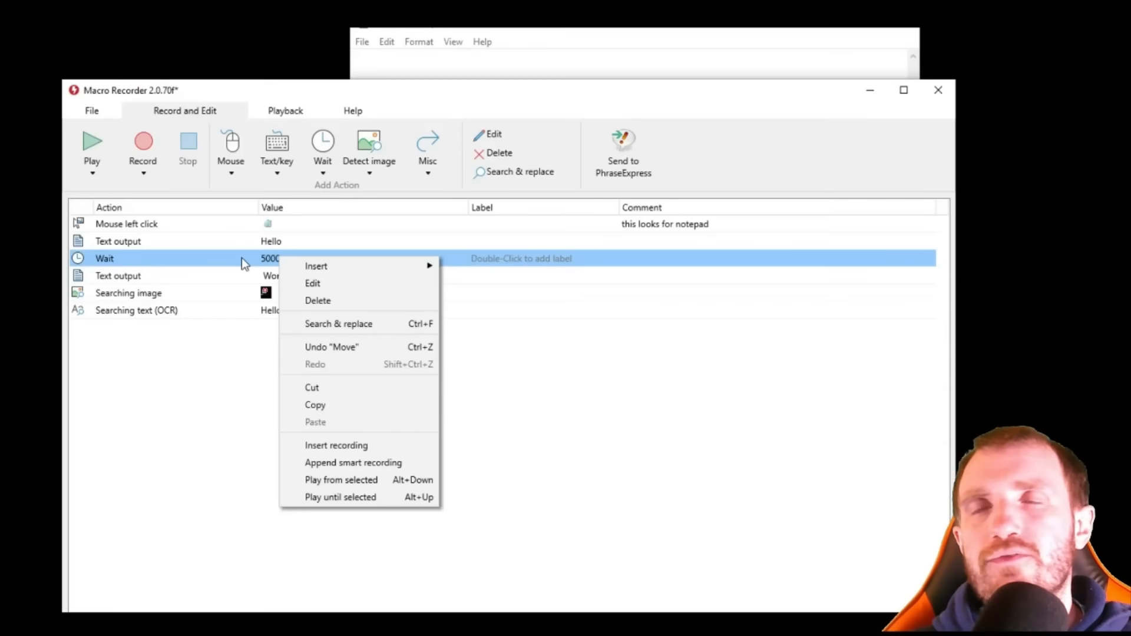
pyautogui.click(328, 407)
pyautogui.click(215, 227)
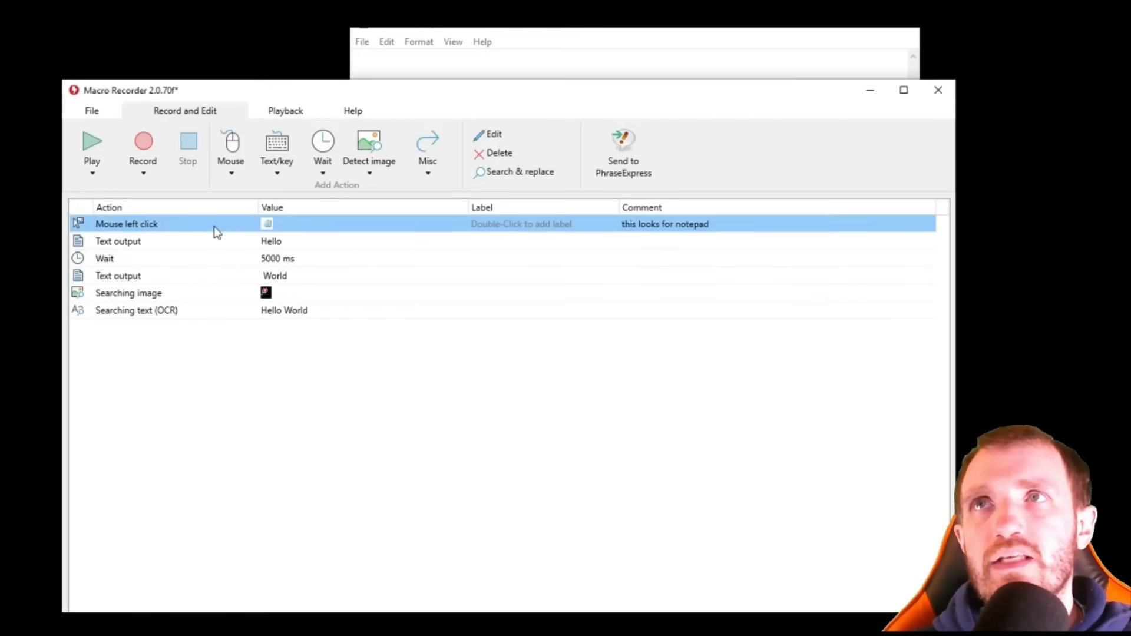
pyautogui.rightClick(240, 225)
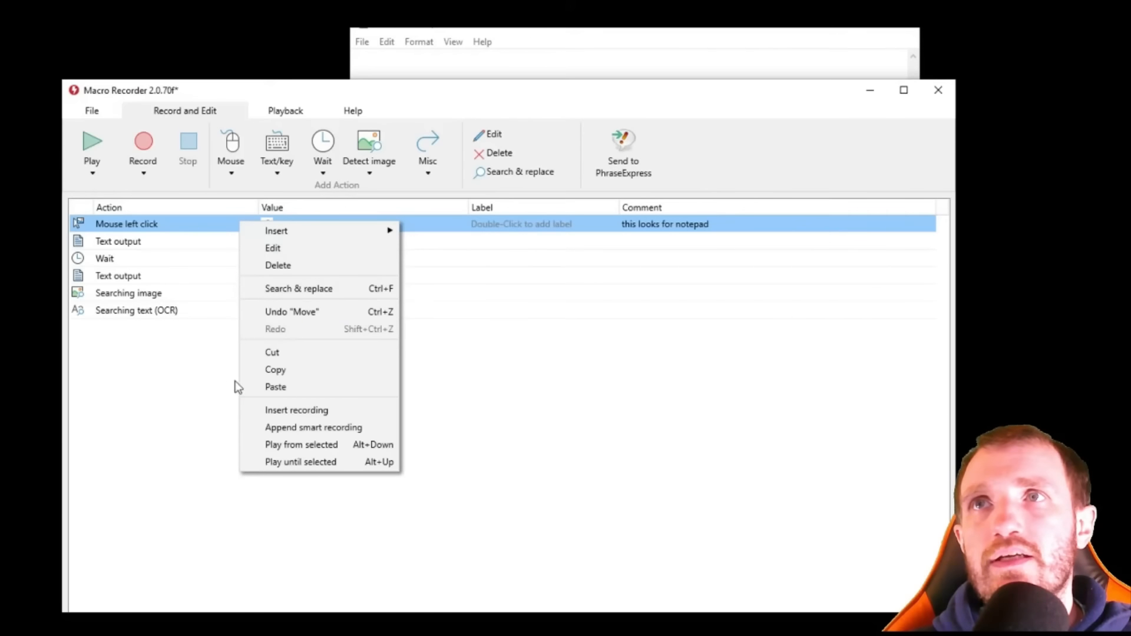
pyautogui.click(286, 386)
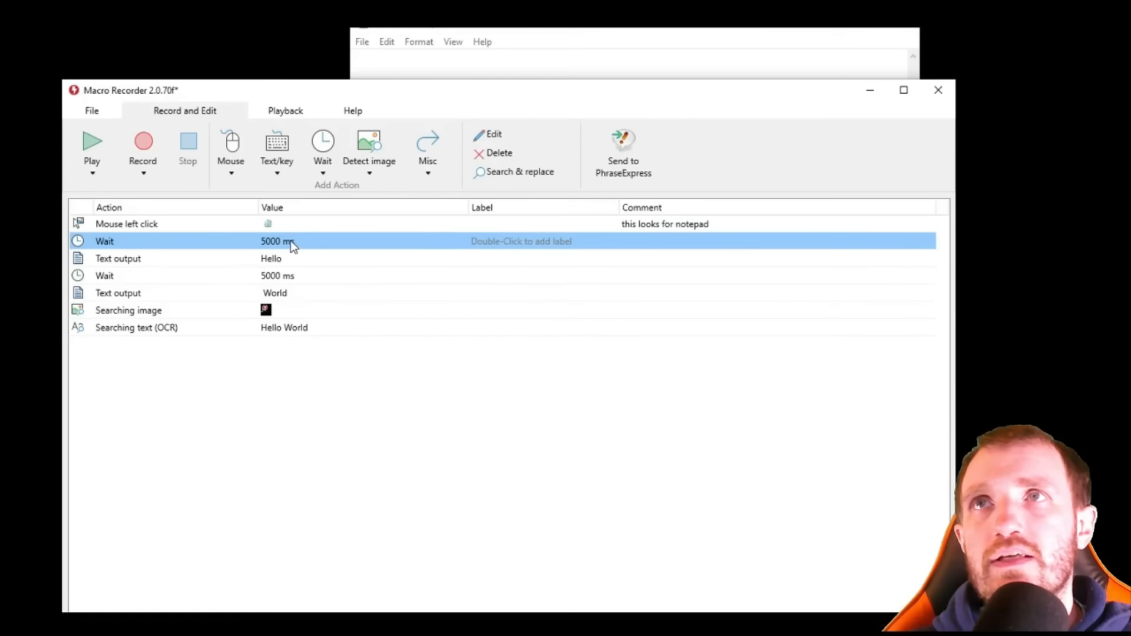
# Step: Move the Mouse left click action below the pasted 5000 ms wait, and select that wait at the start of the macro
pyautogui.press('Up')
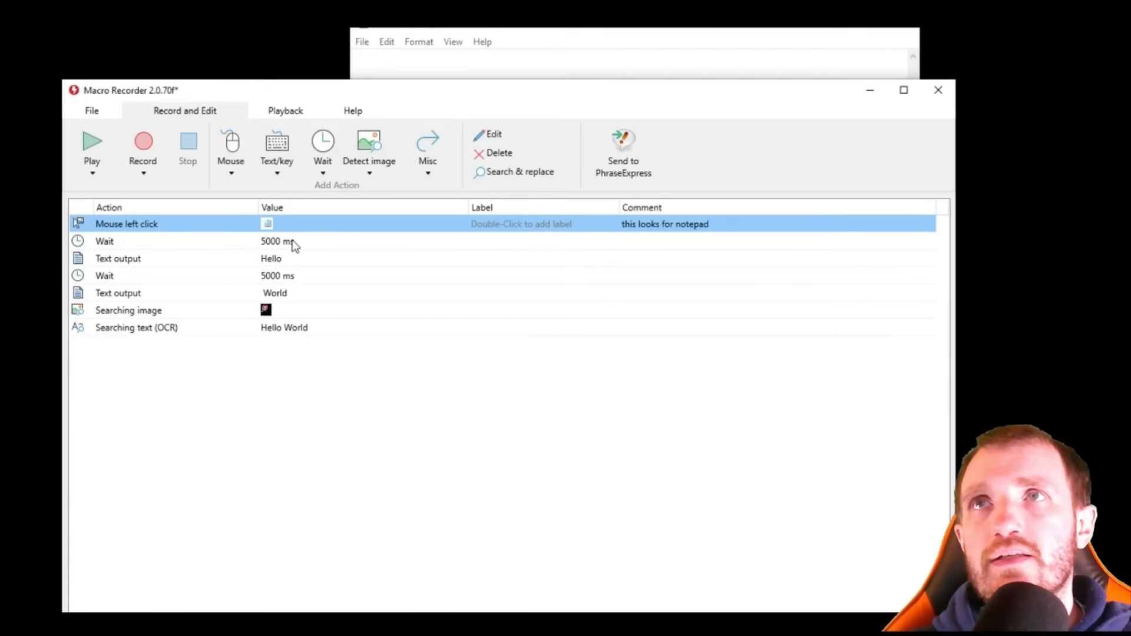
pyautogui.moveTo(292, 224); pyautogui.dragTo(293, 245)
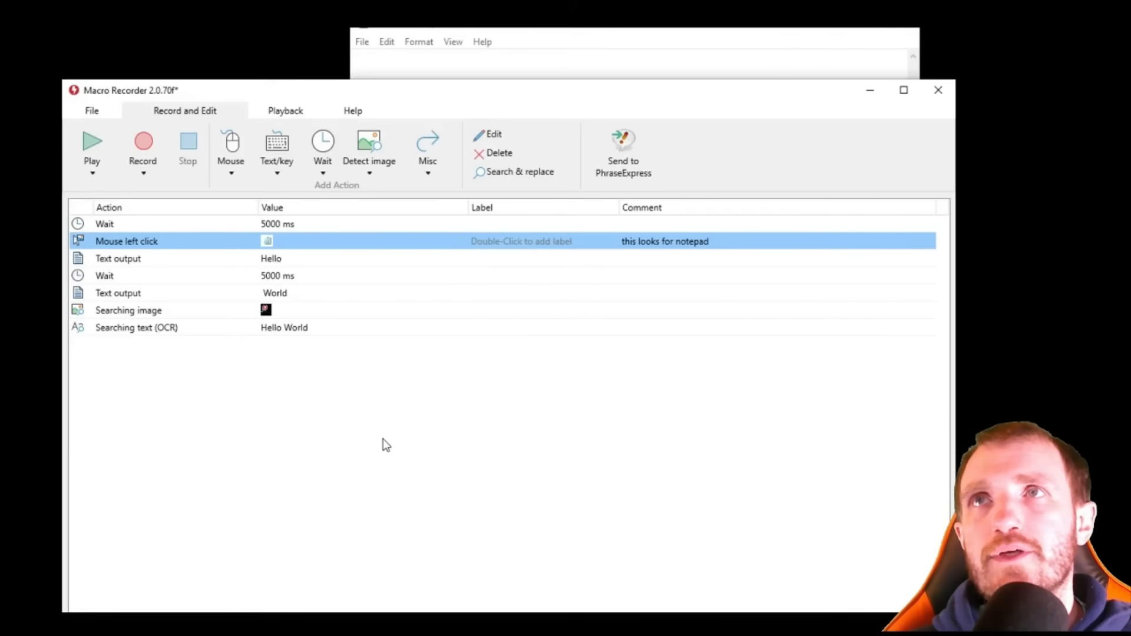
pyautogui.click(271, 224)
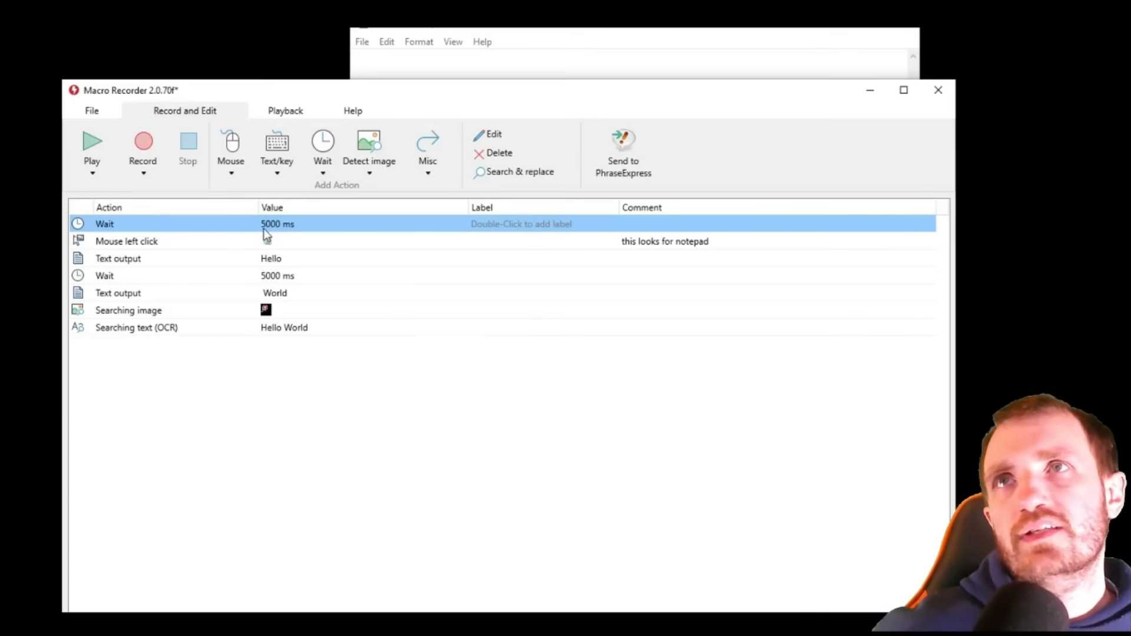
pyautogui.click(530, 75)
pyautogui.click(258, 473)
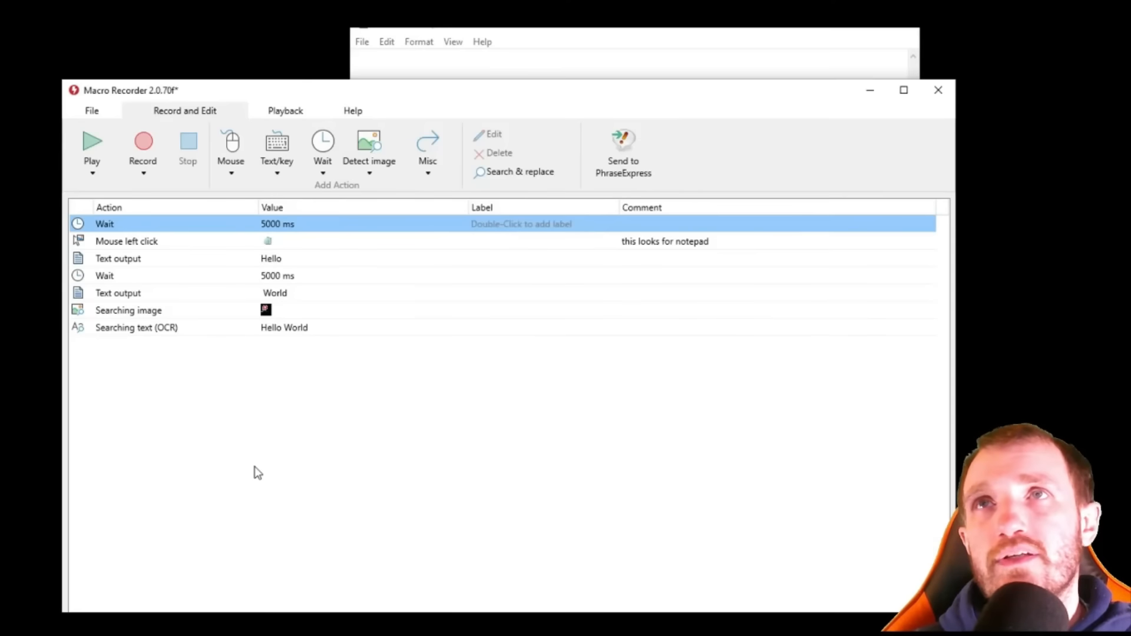
# Step: Start a Randomize parameters action for the Delay / Timeout field with a range from 1 to -2
pyautogui.click(429, 172)
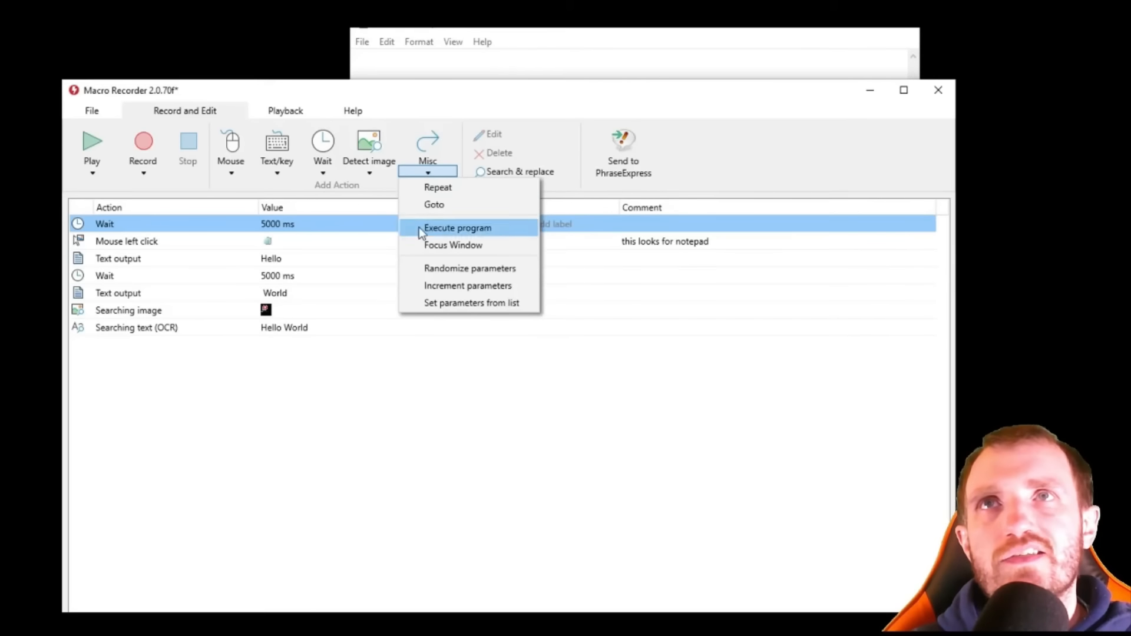
pyautogui.click(517, 269)
pyautogui.moveTo(438, 389); pyautogui.dragTo(398, 389)
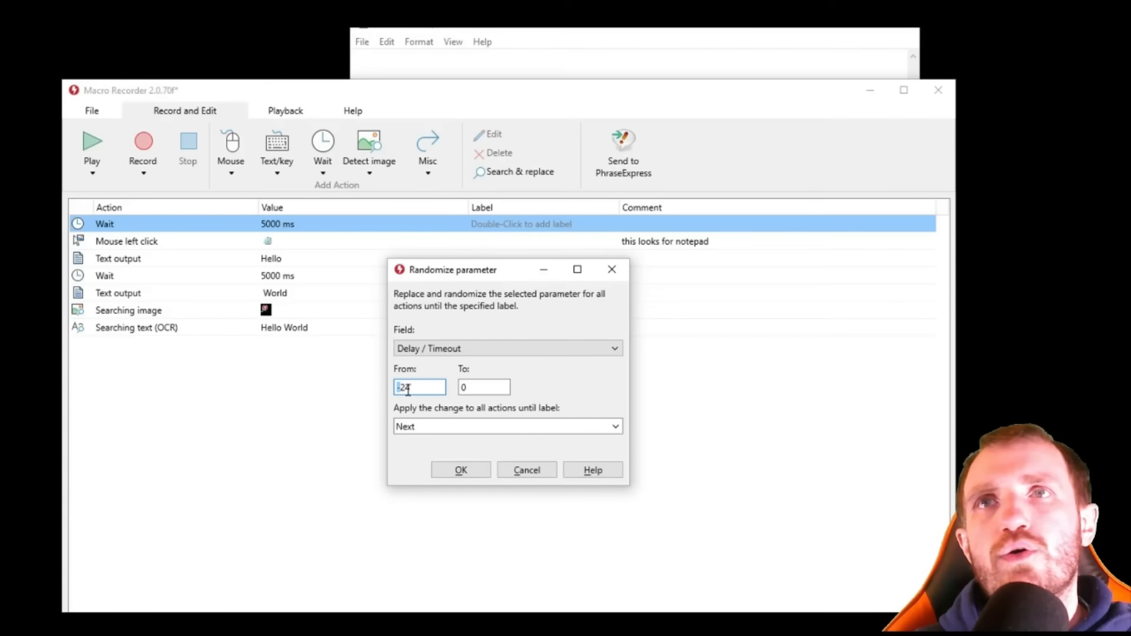
pyautogui.moveTo(476, 390); pyautogui.dragTo(502, 390)
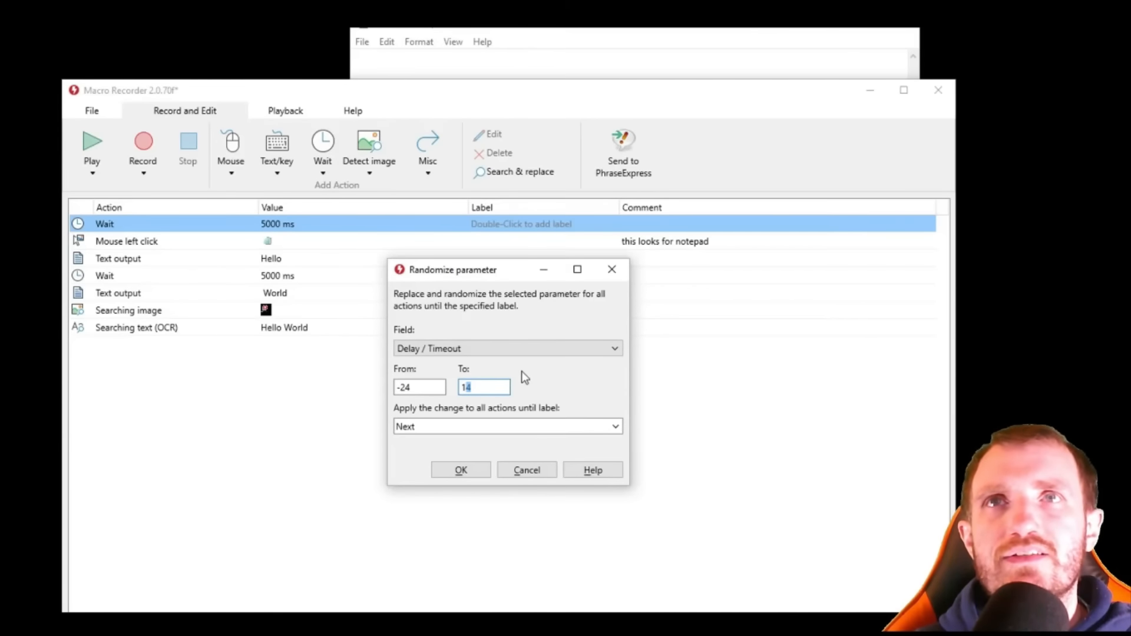
pyautogui.click(478, 388)
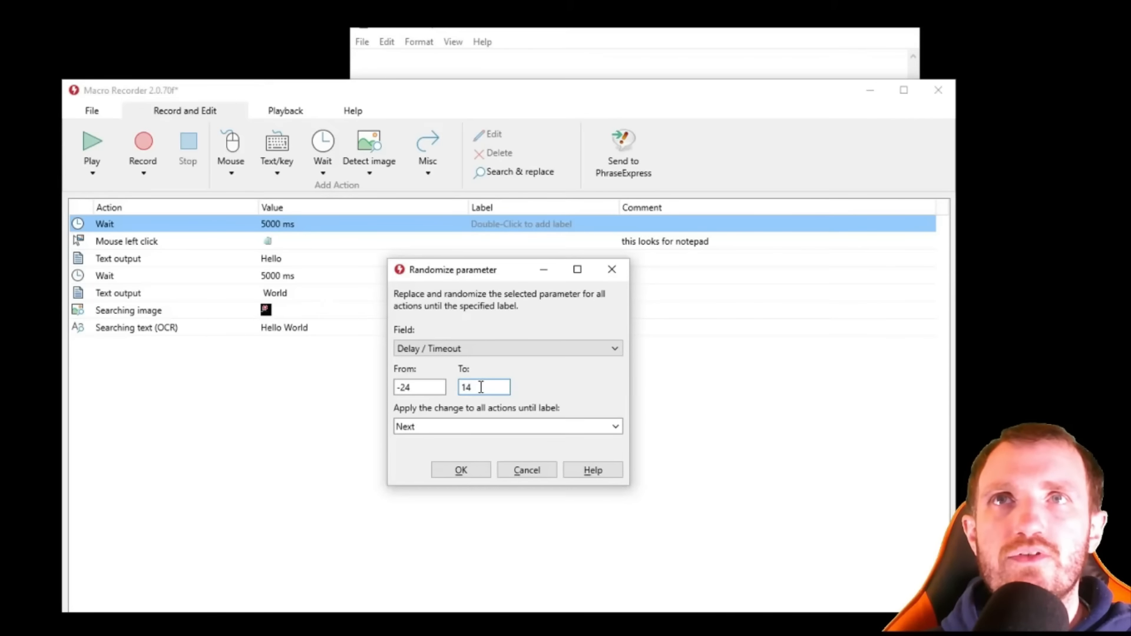
pyautogui.moveTo(479, 387)
pyautogui.mouseDown()
pyautogui.moveTo(564, 385)
pyautogui.moveTo(403, 386)
pyautogui.moveTo(578, 385)
pyautogui.moveTo(412, 387)
pyautogui.moveTo(479, 387)
pyautogui.mouseUp()
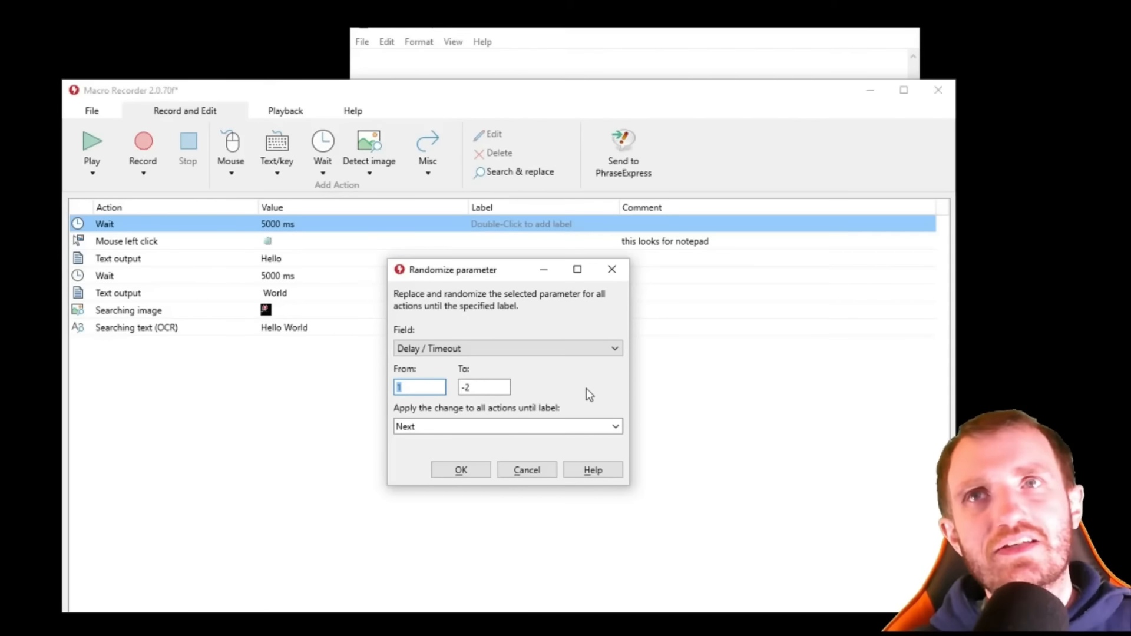
# Step: Set the start of the random range to 104 and check the available fields, keeping Delay / Timeout
pyautogui.click(422, 387)
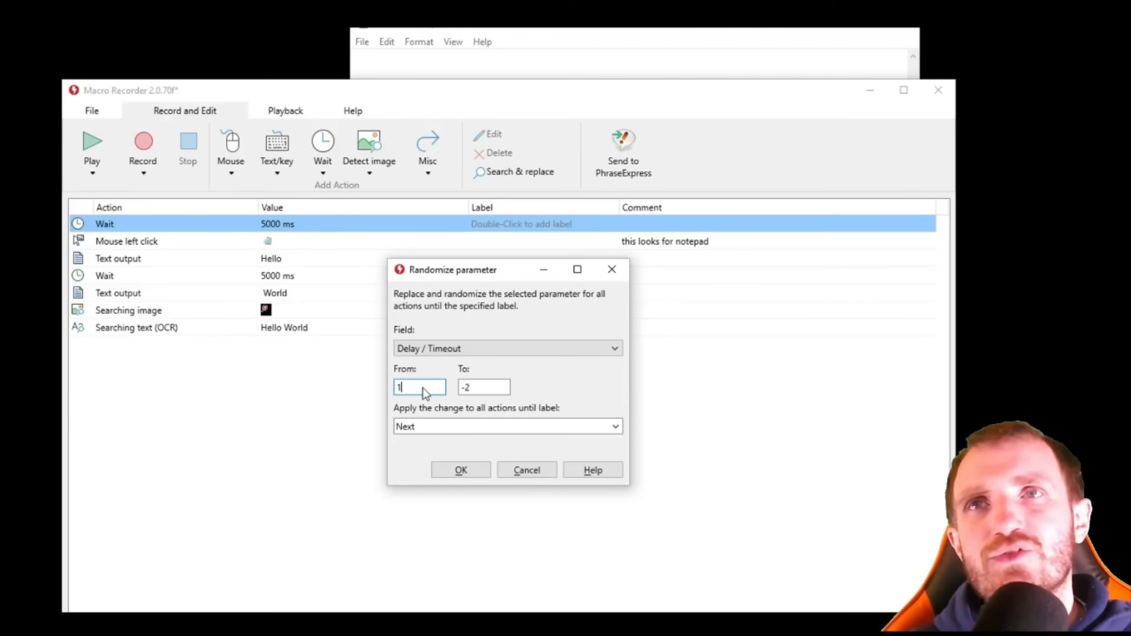
pyautogui.write('00')
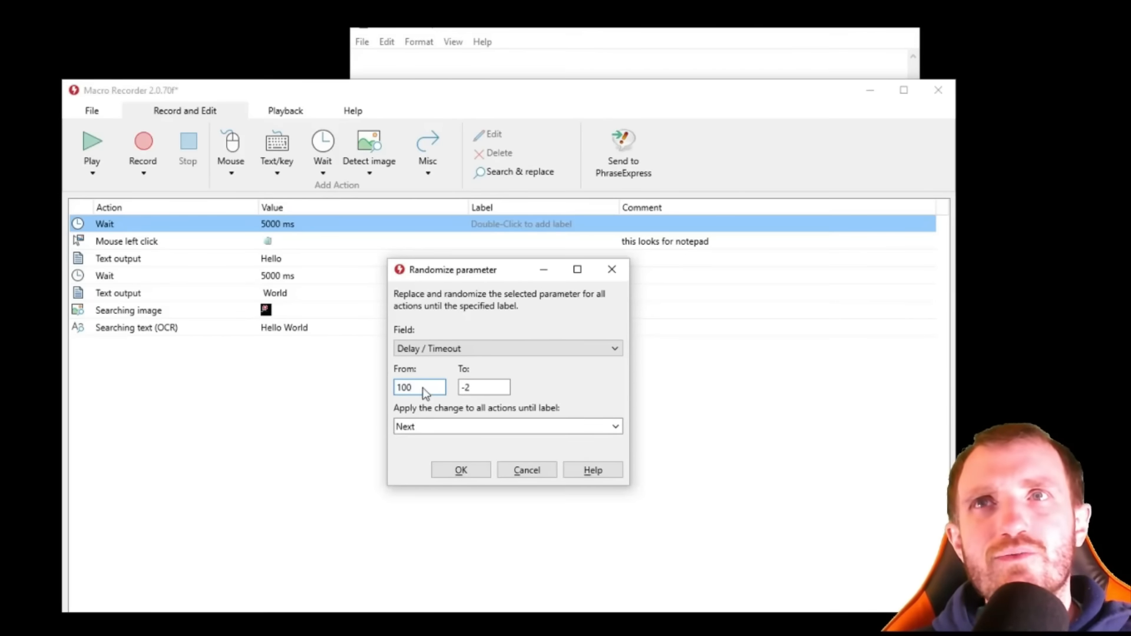
pyautogui.moveTo(424, 387); pyautogui.dragTo(433, 388)
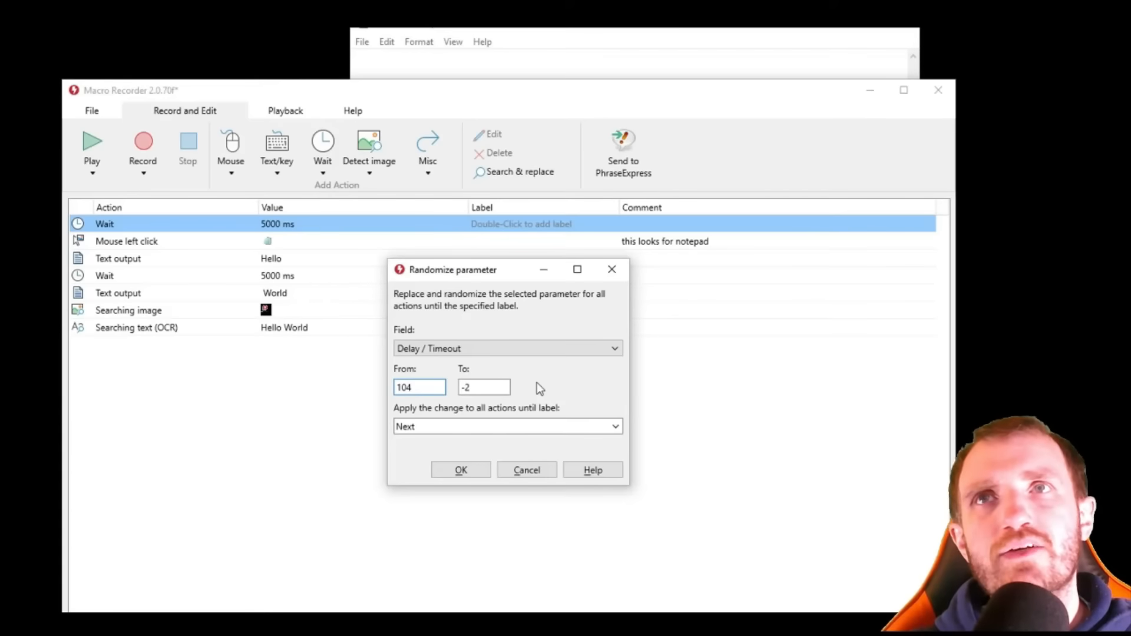
pyautogui.click(501, 348)
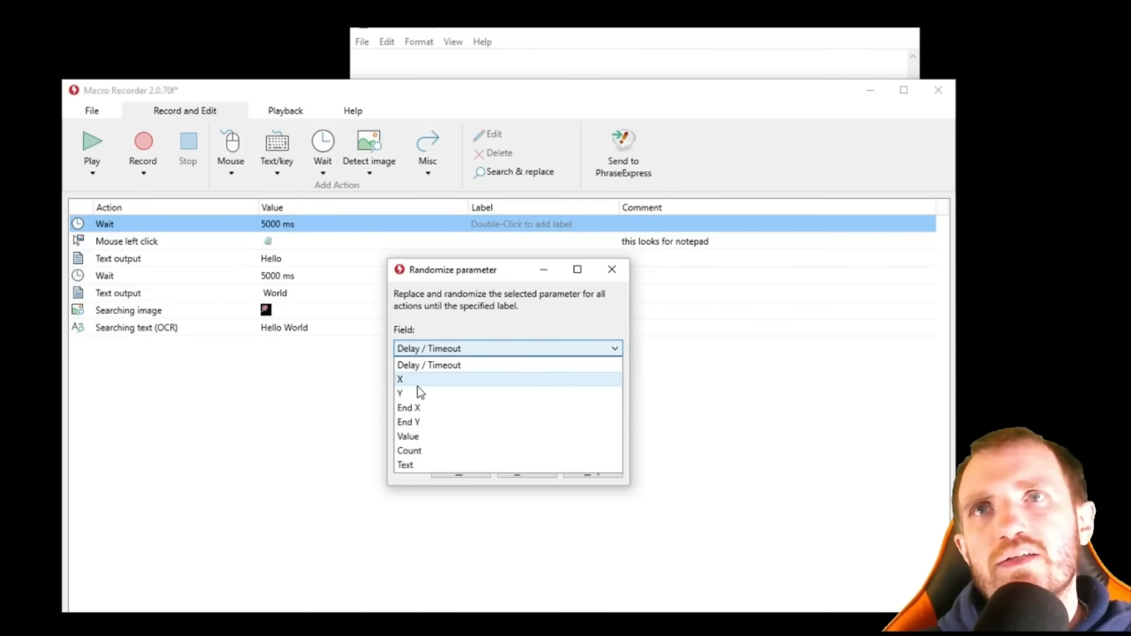
pyautogui.click(539, 319)
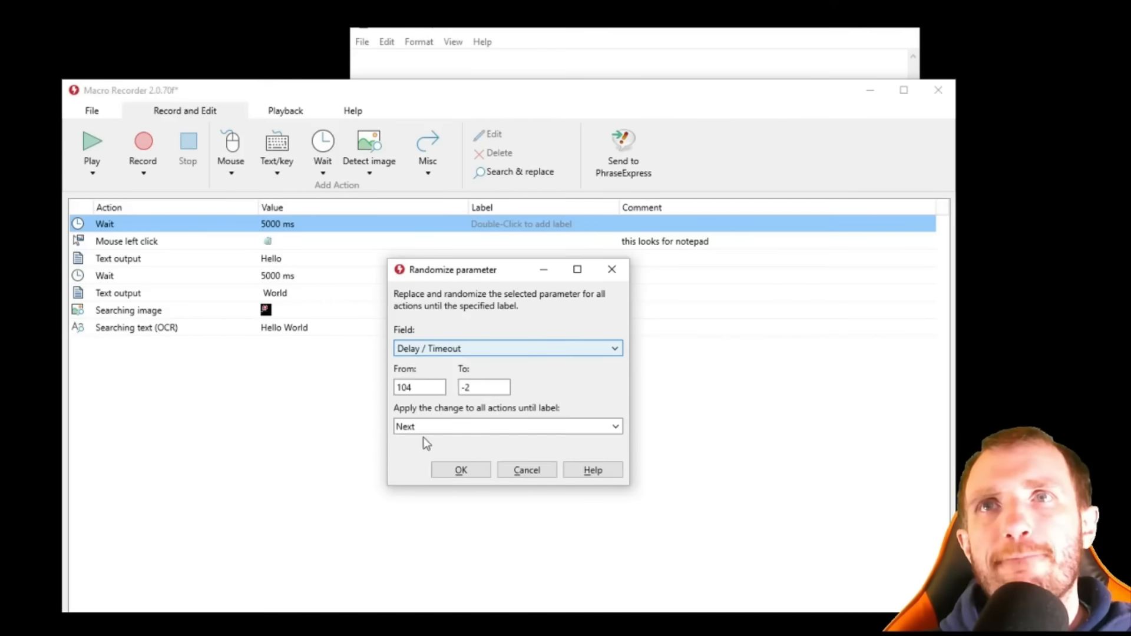
# Step: Discard the Randomize parameters action and examine the Set parameters from list options, including reading the list from a file
pyautogui.click(533, 471)
pyautogui.click(427, 172)
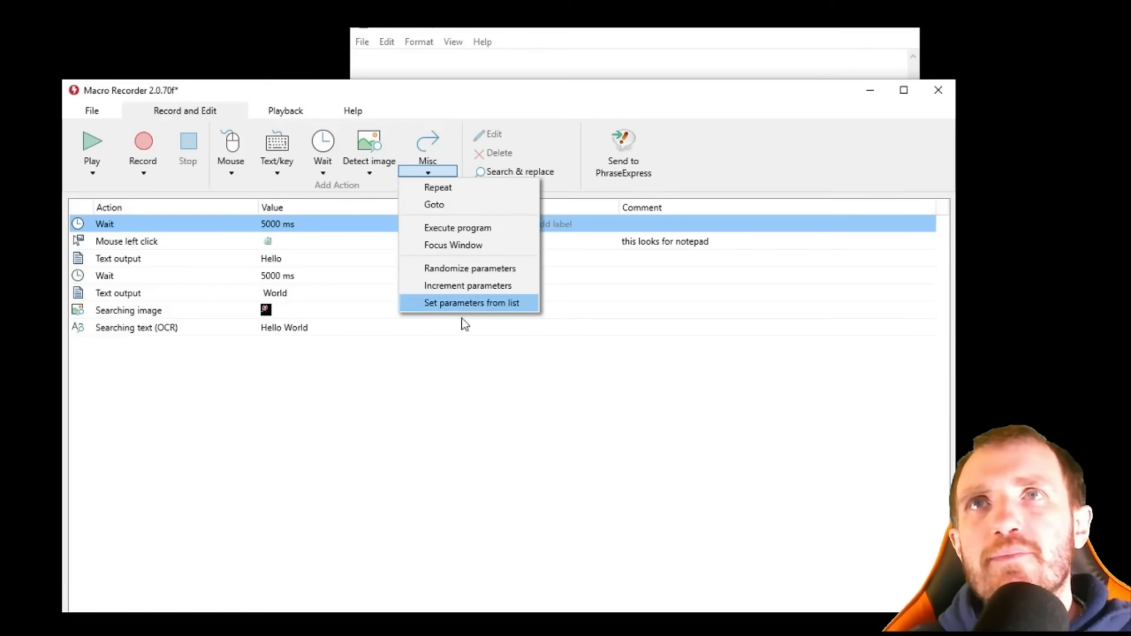
pyautogui.click(472, 303)
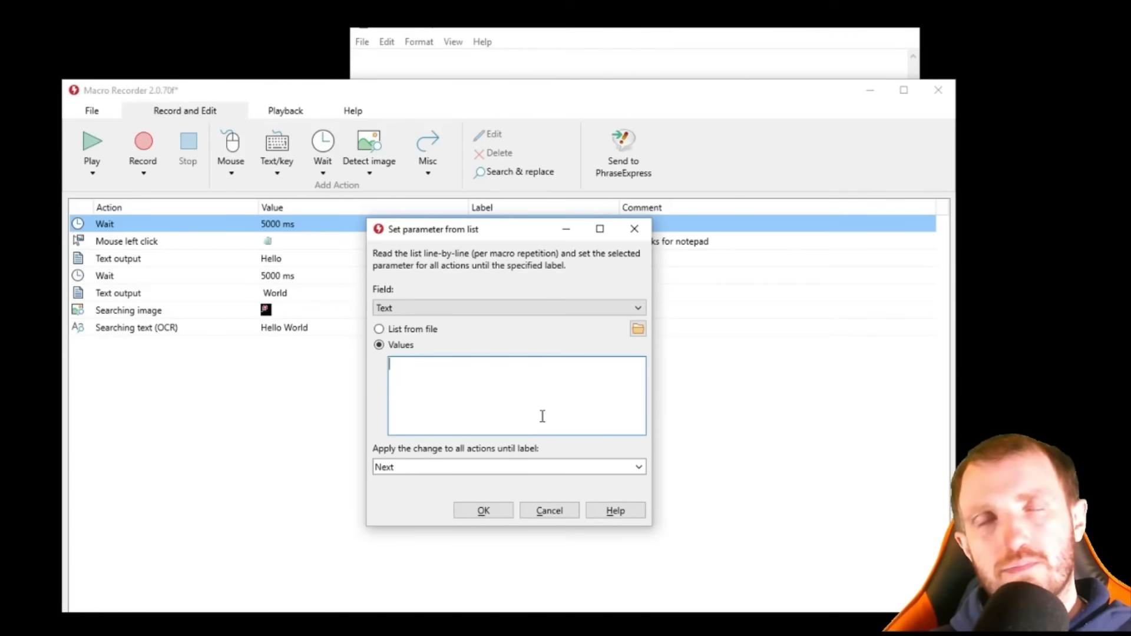
pyautogui.click(428, 331)
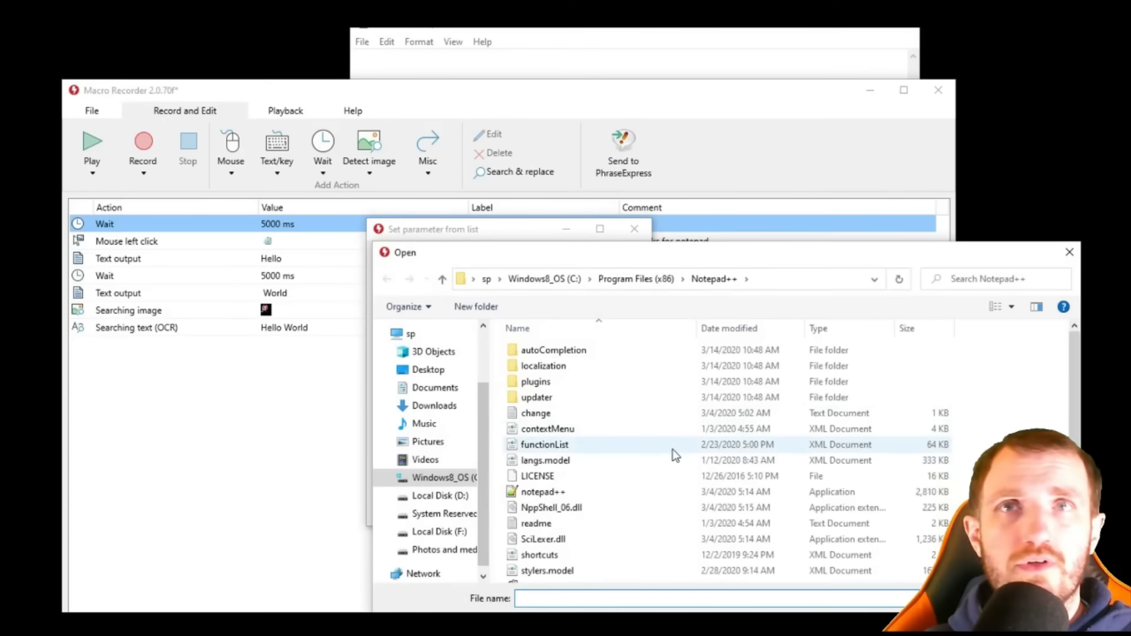
pyautogui.press('Escape')
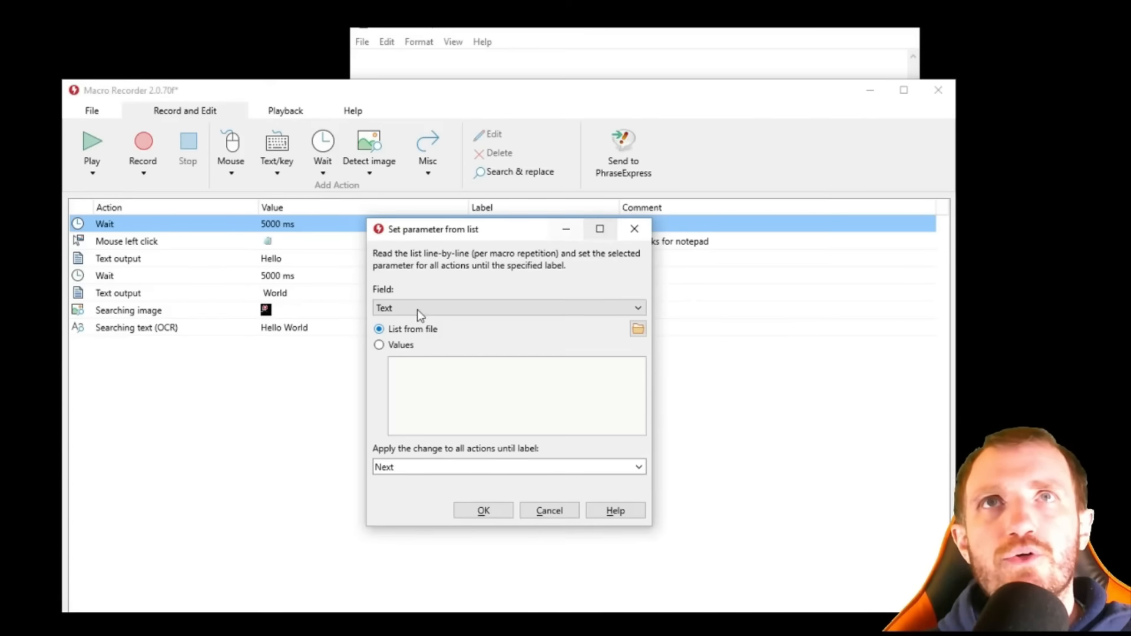
pyautogui.click(634, 229)
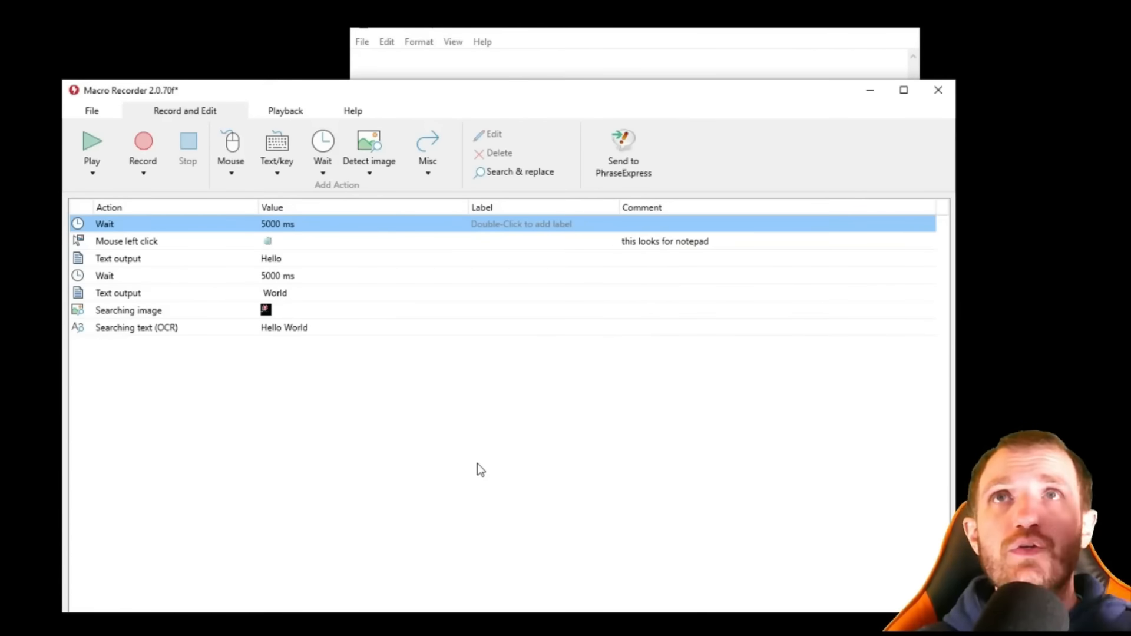
# Step: Move the Macro Recorder window lower so Notepad is accessible, and play the macro into the blank Notepad document
pyautogui.click(604, 71)
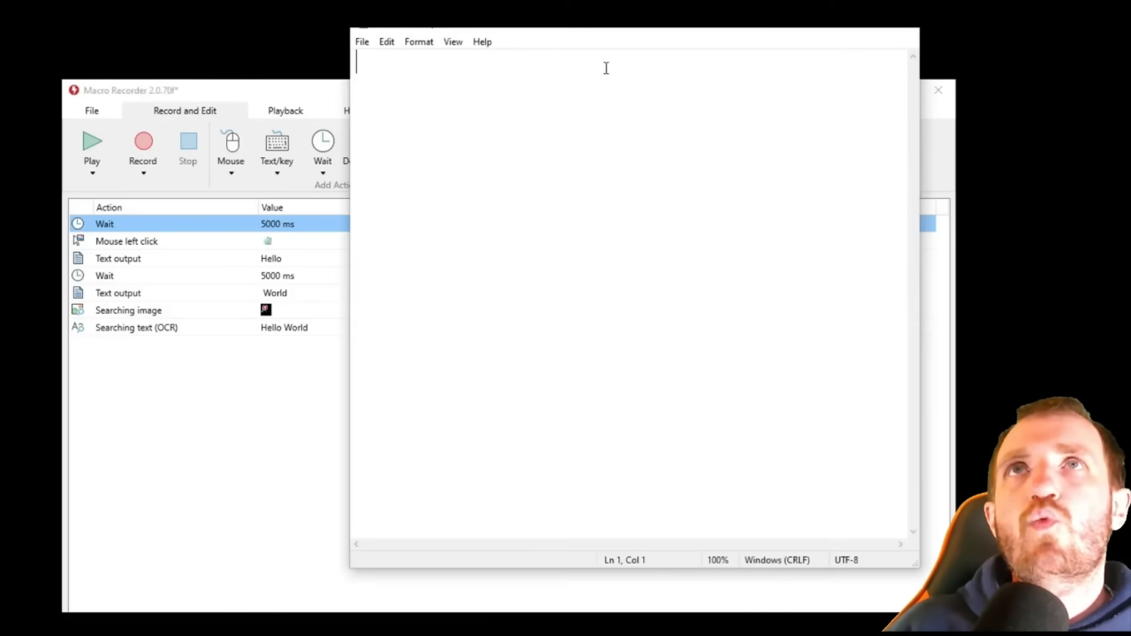
pyautogui.click(305, 371)
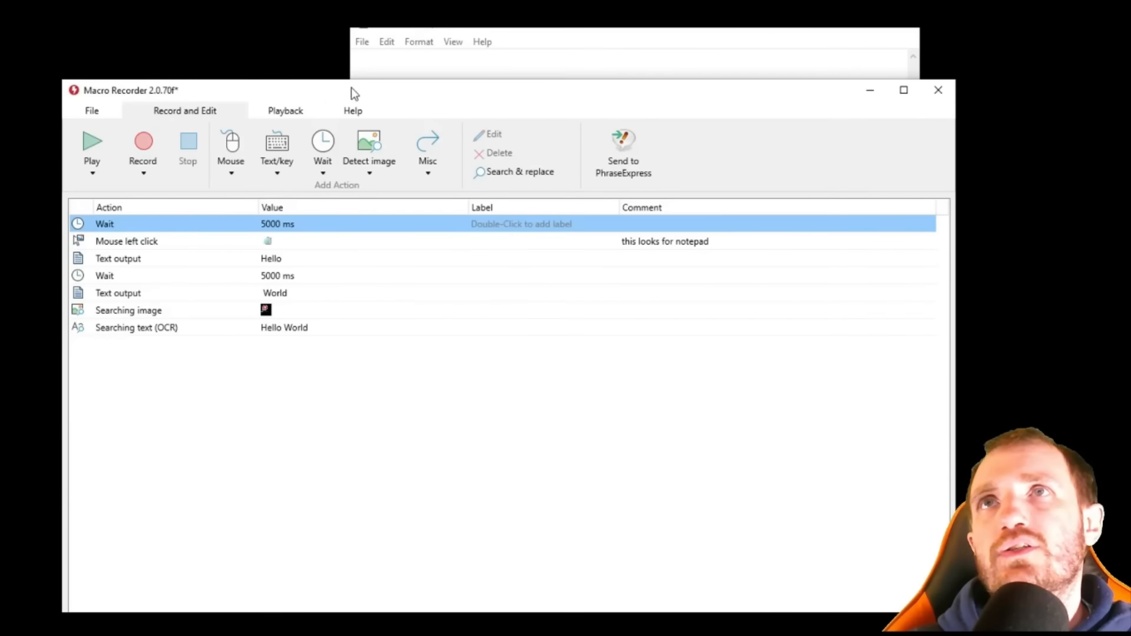
pyautogui.moveTo(351, 89); pyautogui.dragTo(400, 266)
pyautogui.click(154, 335)
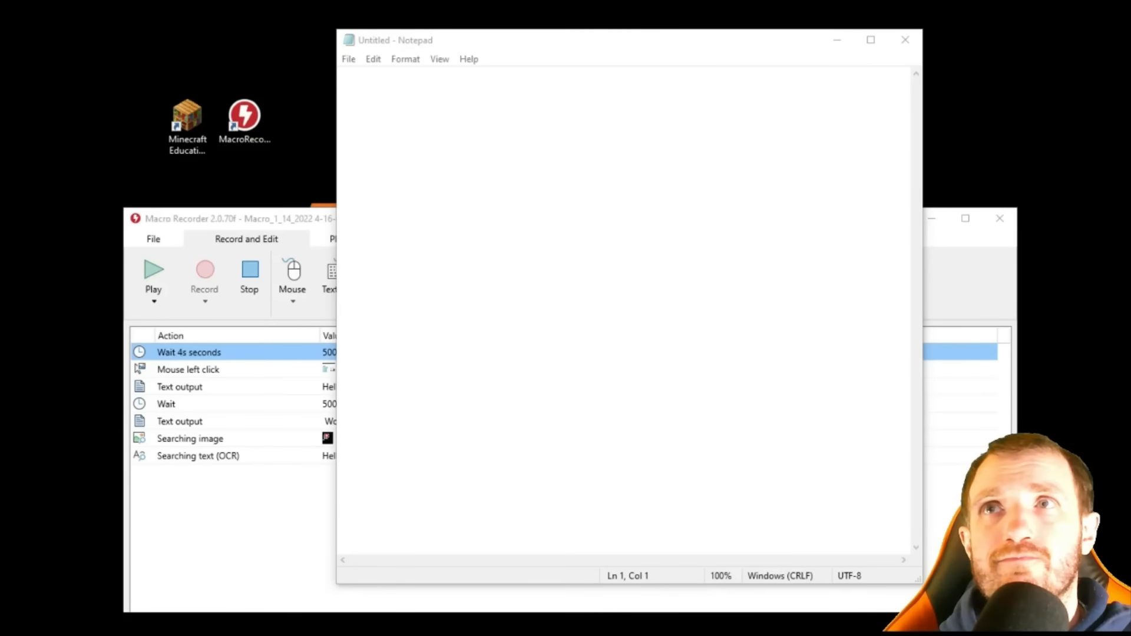
pyautogui.click(446, 156)
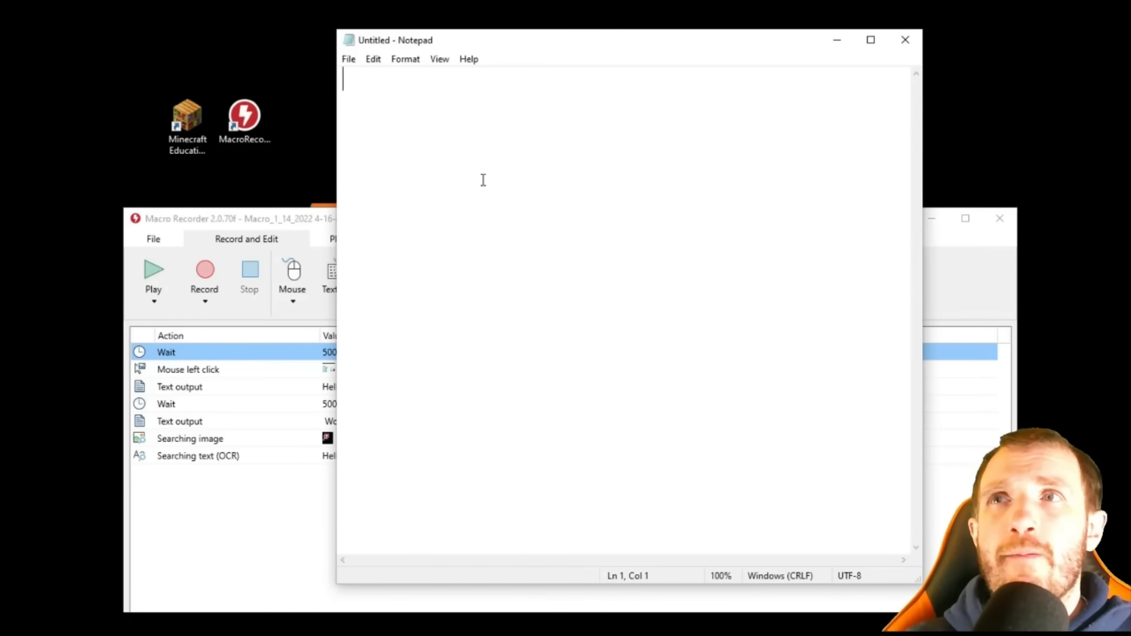
pyautogui.press('F10')
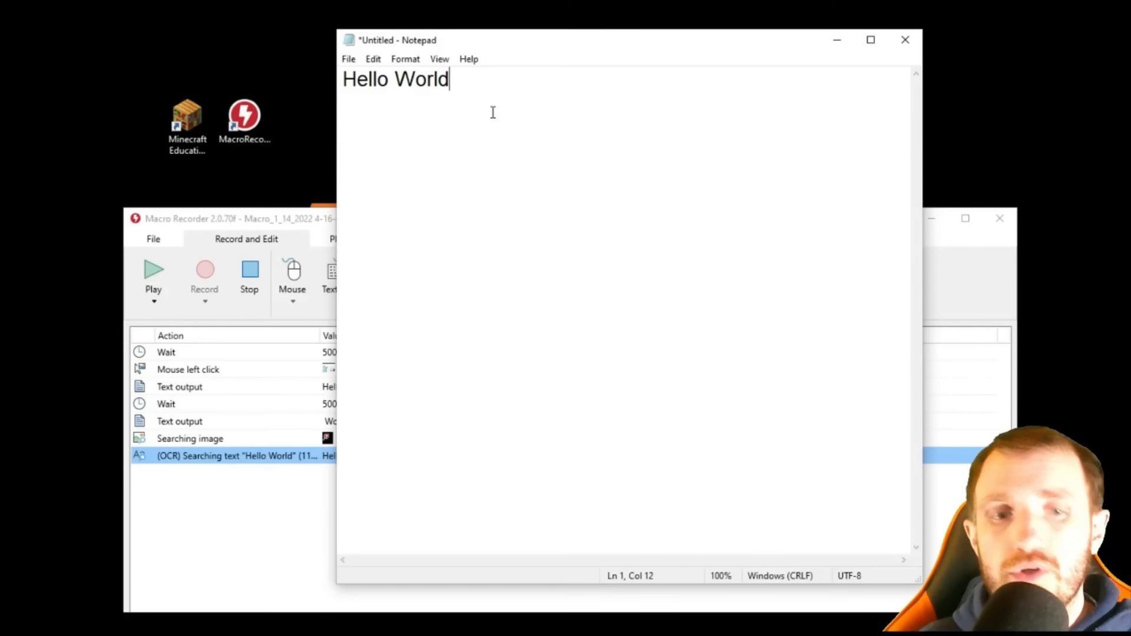
# Step: Start a new line below Hello World in Notepad, run the macro again, and stop it during the first image search
pyautogui.press('Return')
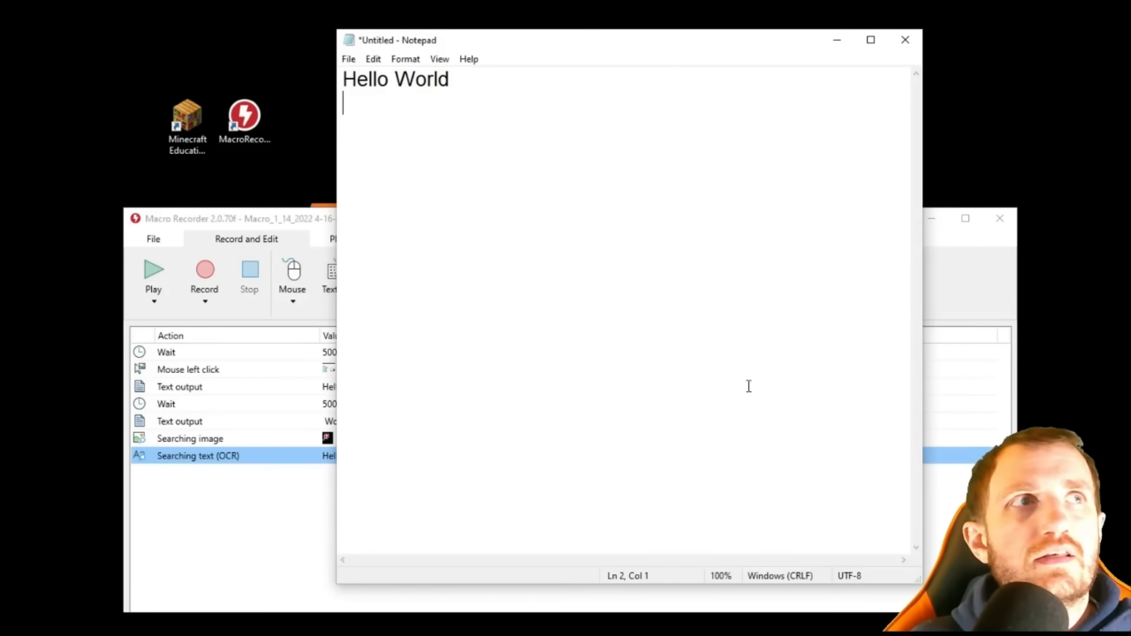
pyautogui.hotkey('ctrl', 'shift', 'p')
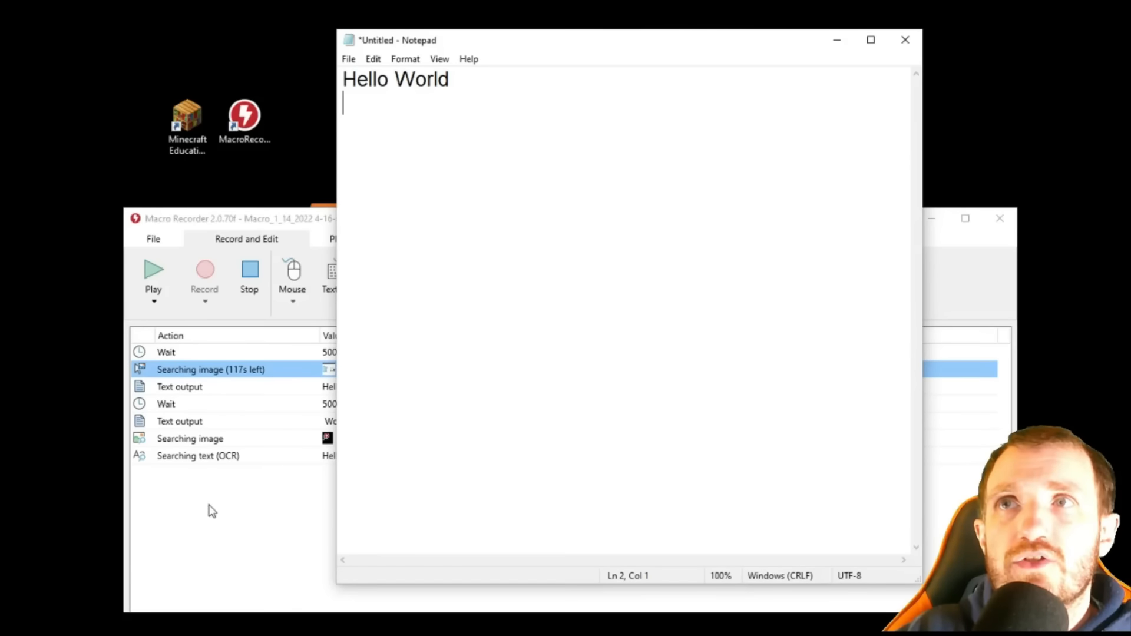
pyautogui.click(254, 273)
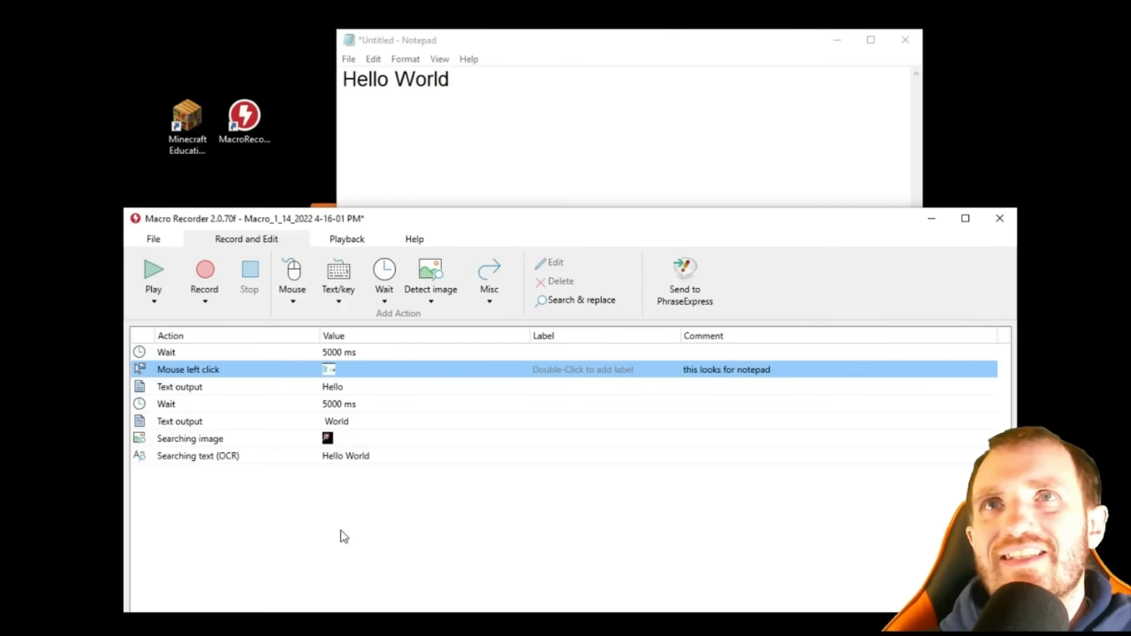
# Step: Find the Macro Recorder settings, review their Playback and Hotkeys options, and return to the macro editing commands
pyautogui.click(348, 242)
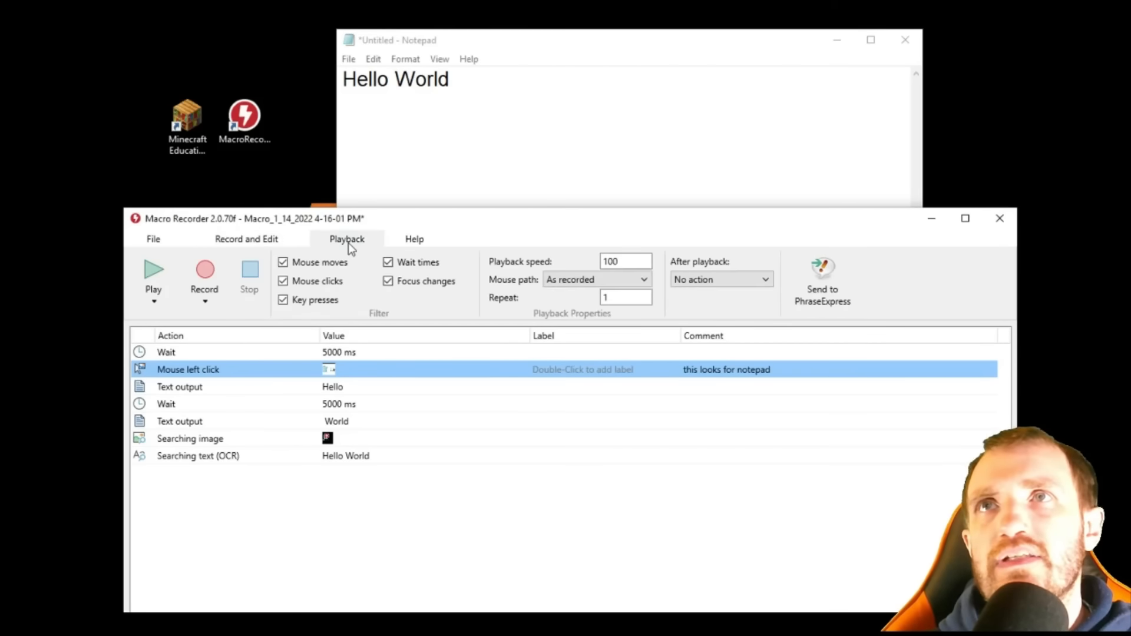
pyautogui.click(255, 245)
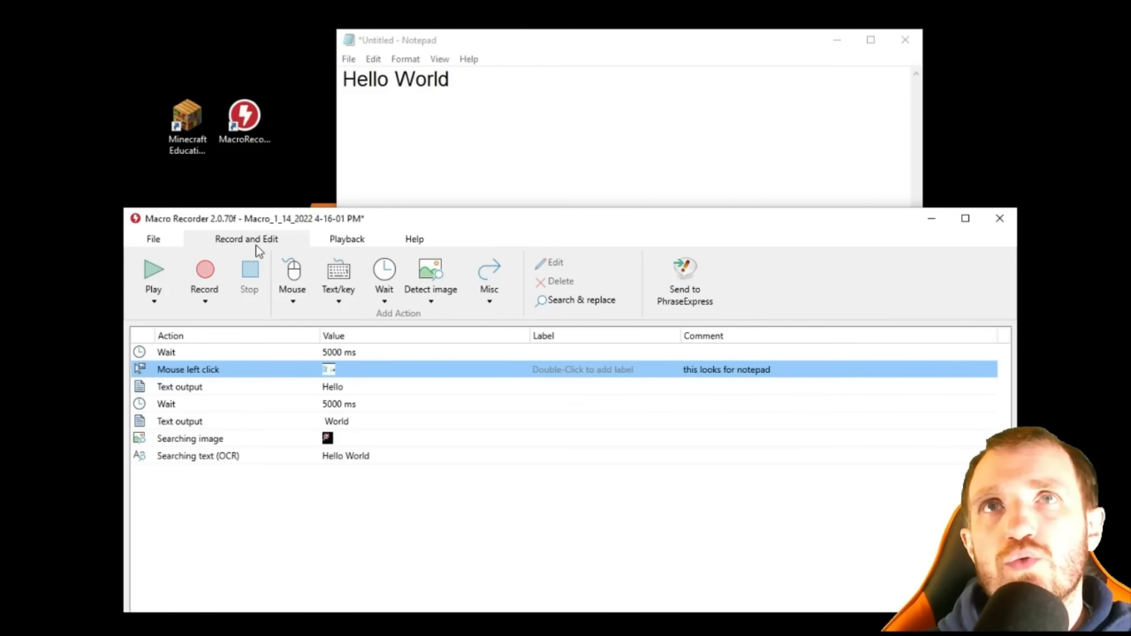
pyautogui.click(158, 239)
pyautogui.click(334, 242)
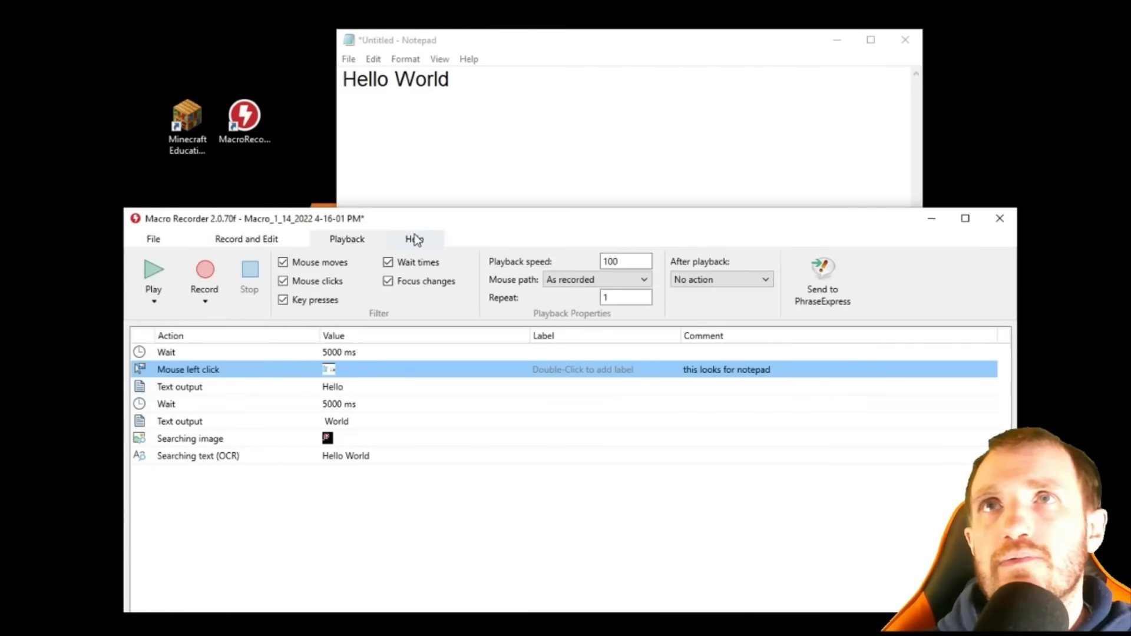
pyautogui.click(417, 240)
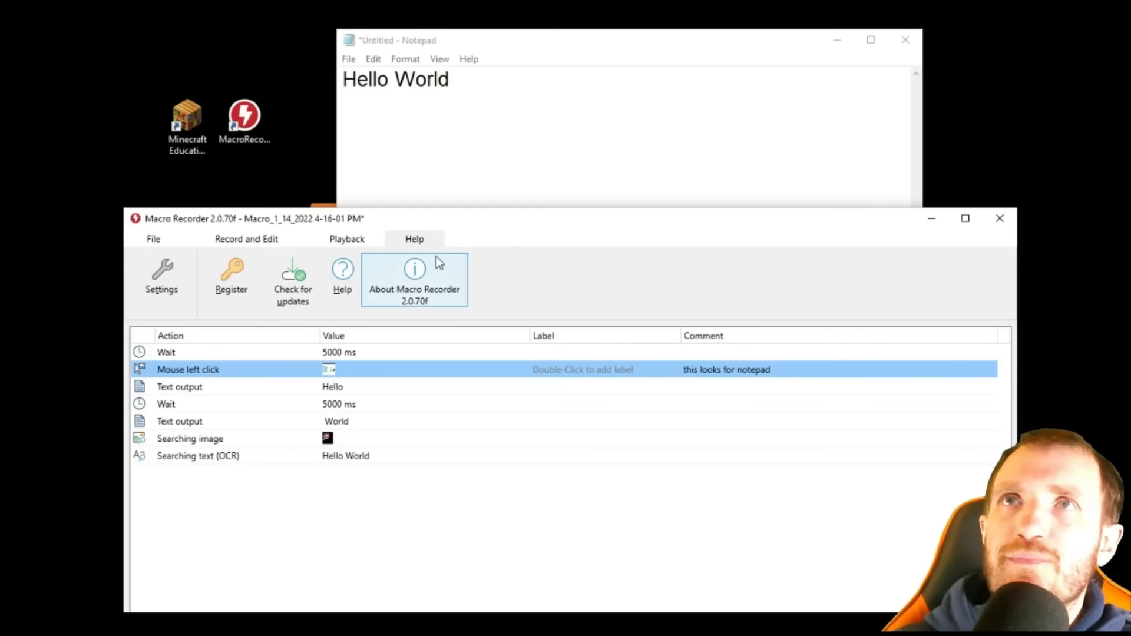
pyautogui.click(158, 284)
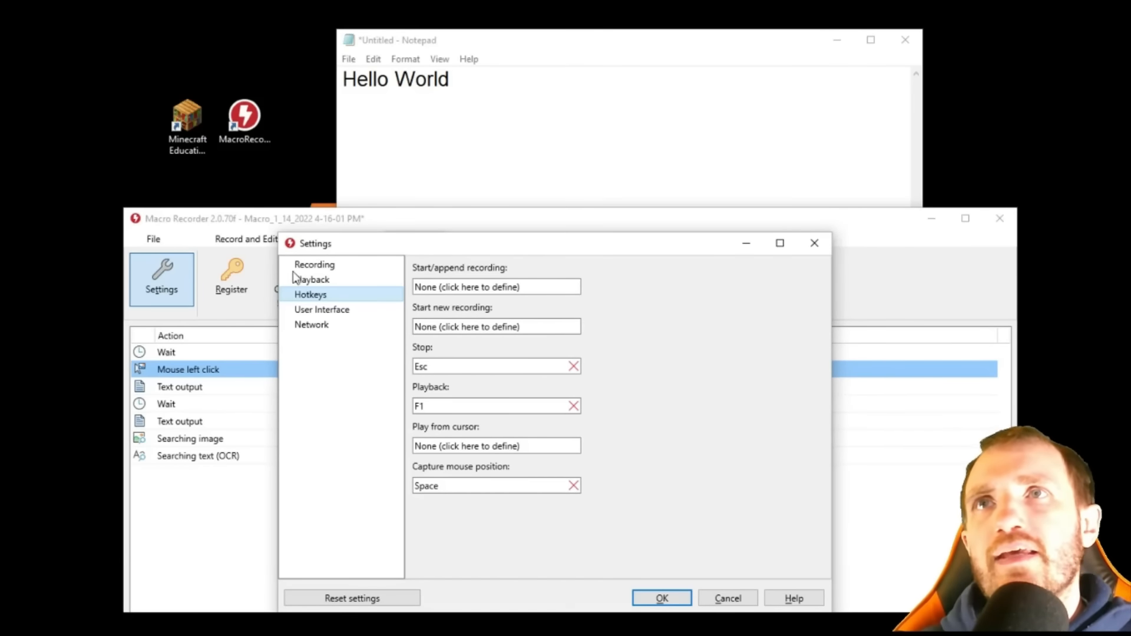
pyautogui.click(322, 280)
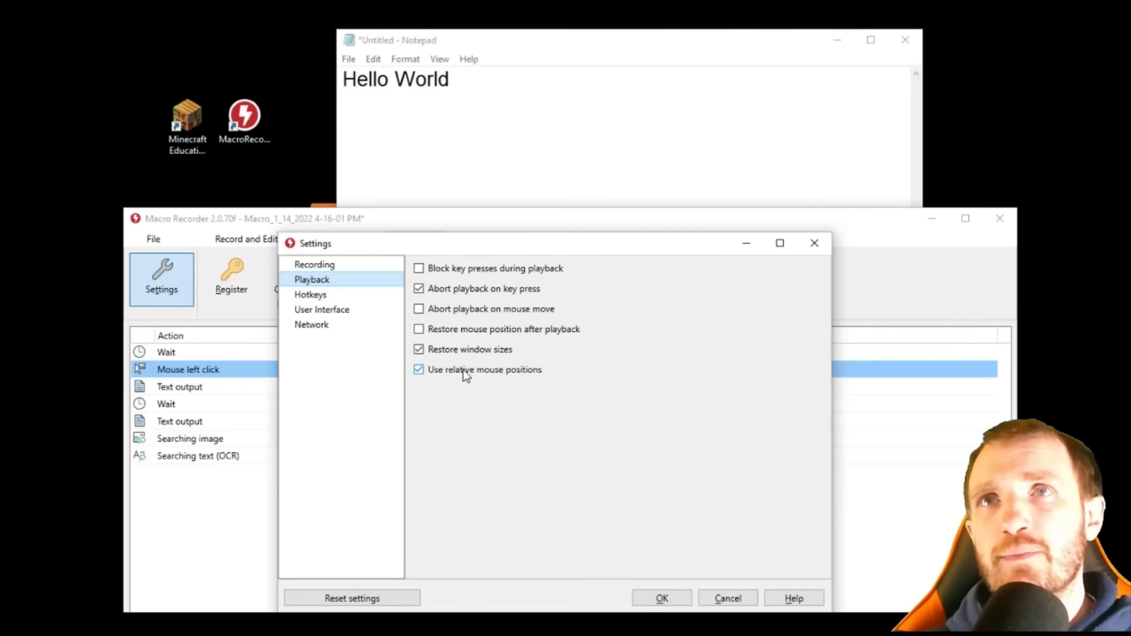
pyautogui.click(321, 299)
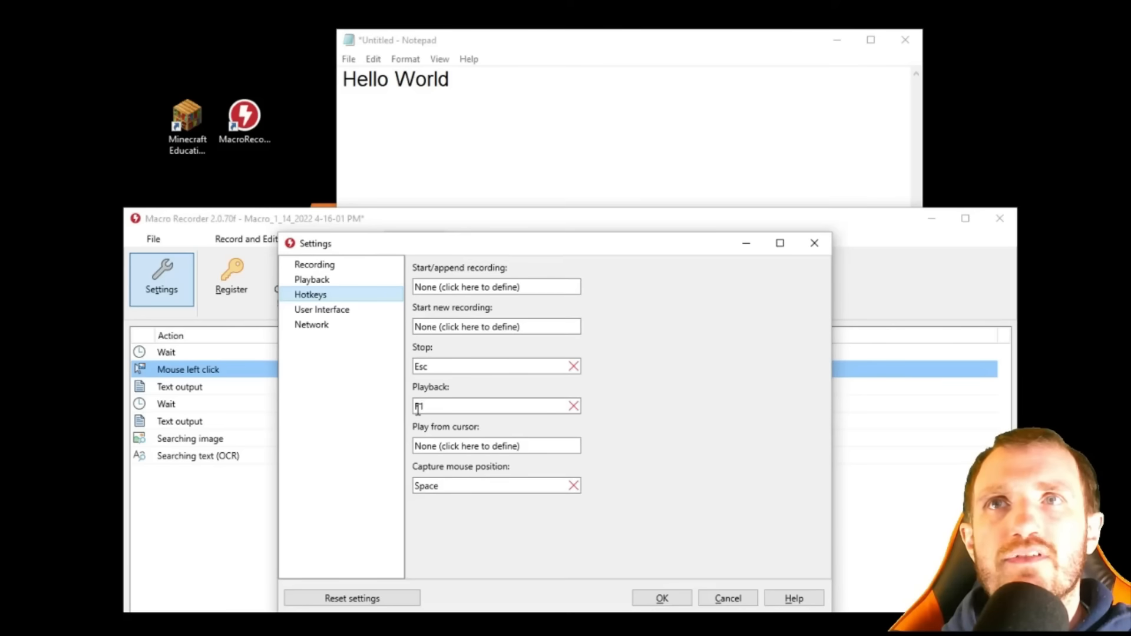
pyautogui.click(659, 598)
pyautogui.click(242, 240)
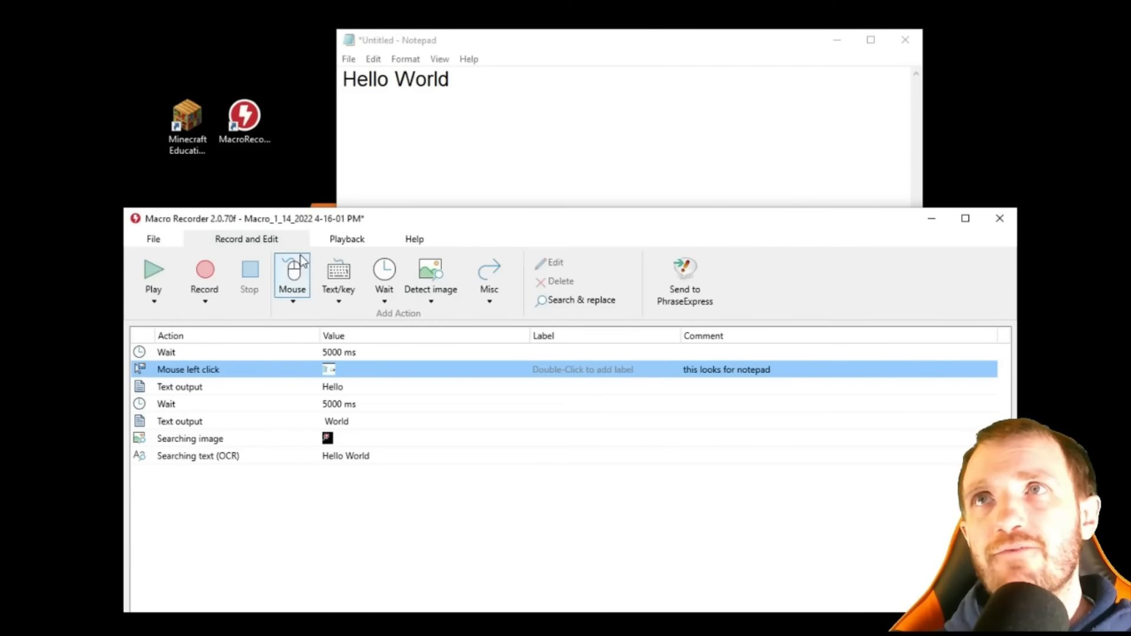
# Step: Move the Macro Recorder window slightly up, try playing the macro again, and check the Notepad document before returning to the action list
pyautogui.moveTo(505, 220); pyautogui.dragTo(512, 183)
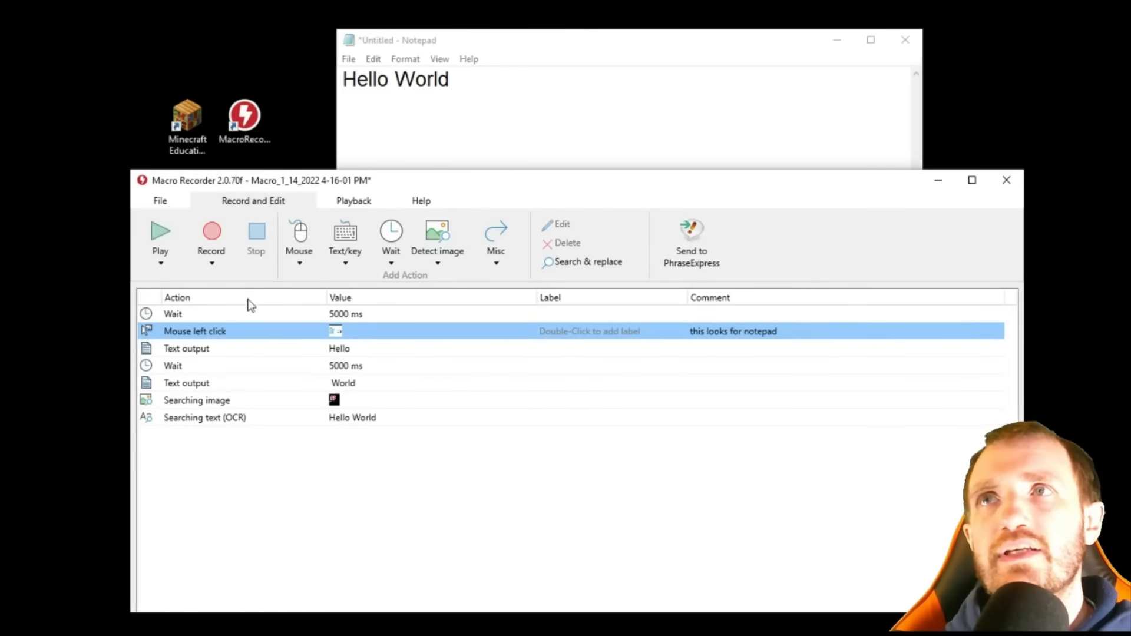
pyautogui.click(169, 236)
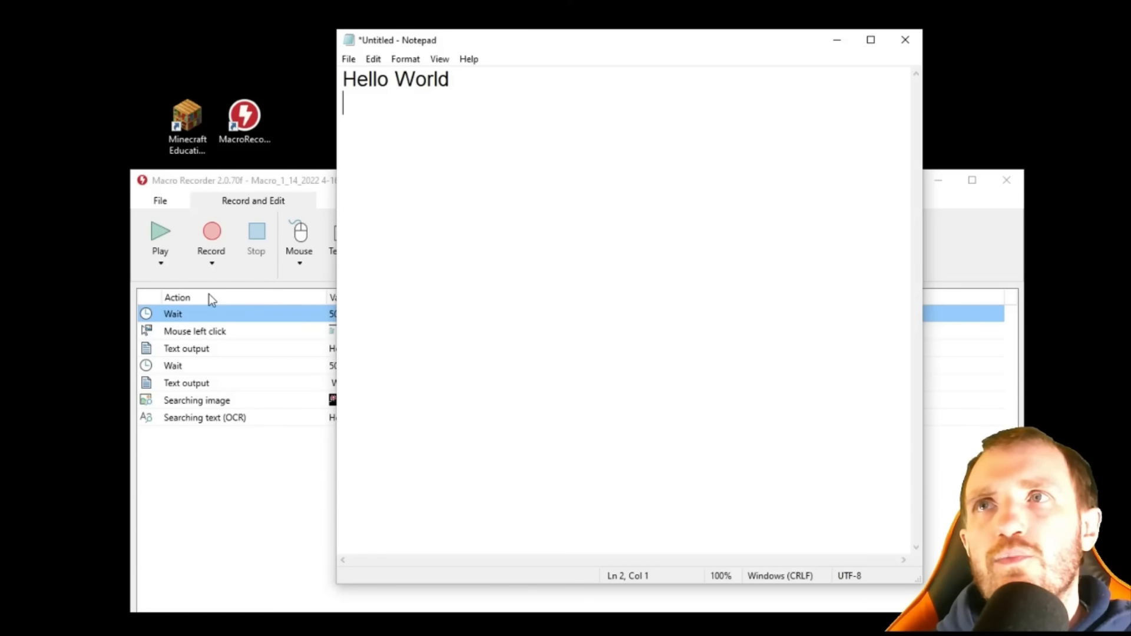
pyautogui.click(242, 490)
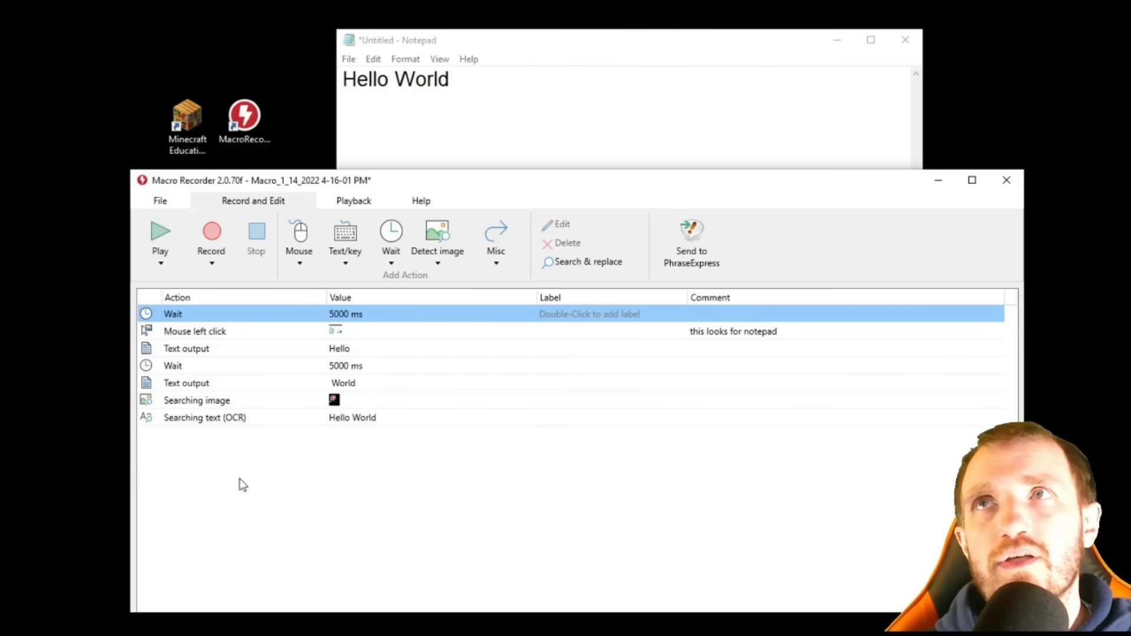
pyautogui.click(460, 116)
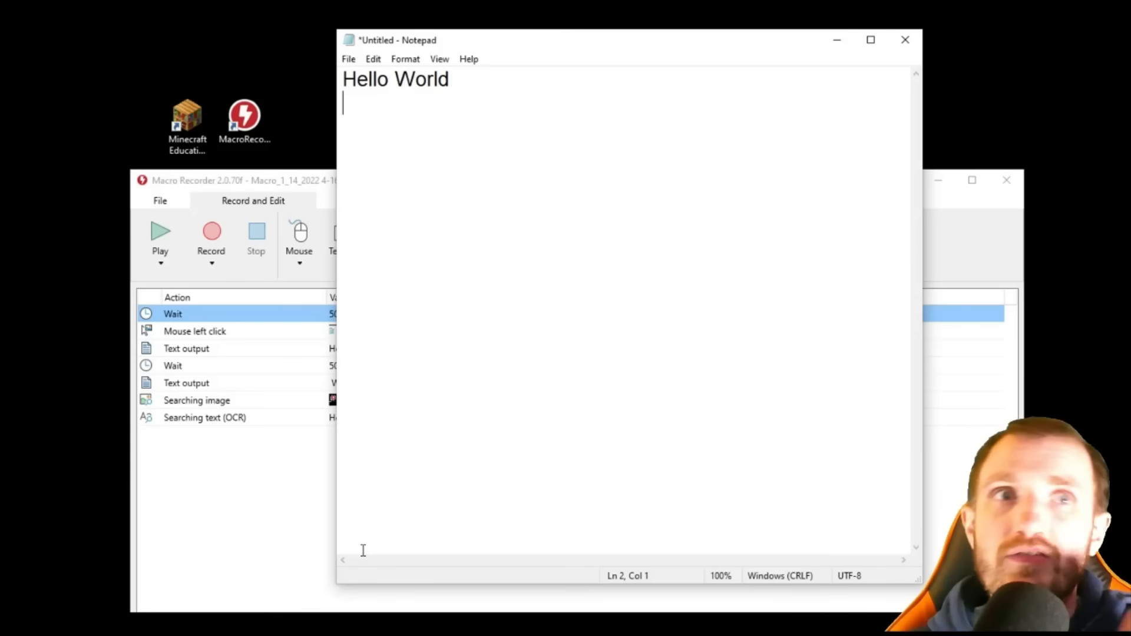
pyautogui.click(301, 519)
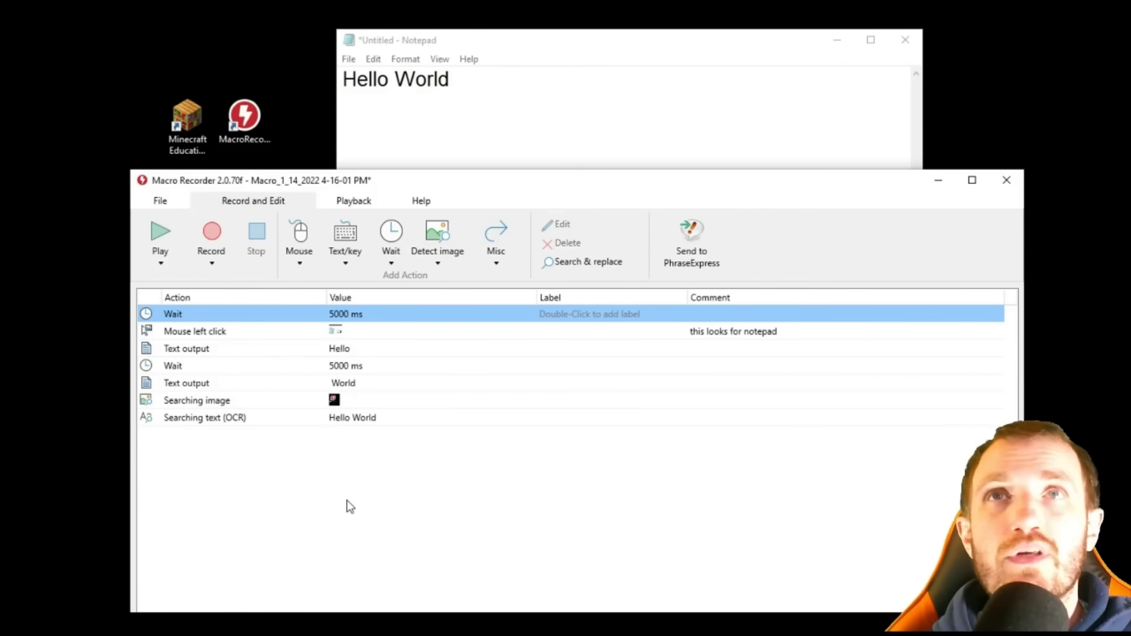
# Step: Open the license purchase page from the registration dialog and compare the features of the Standard, Professional and Enterprise editions
pyautogui.click(422, 202)
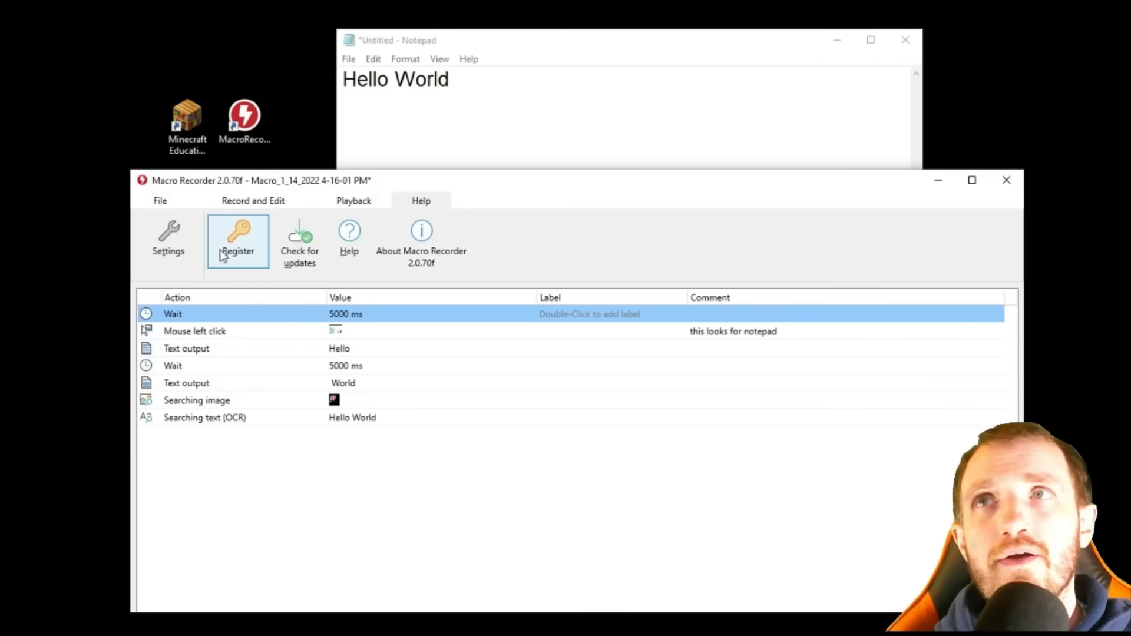
pyautogui.click(238, 245)
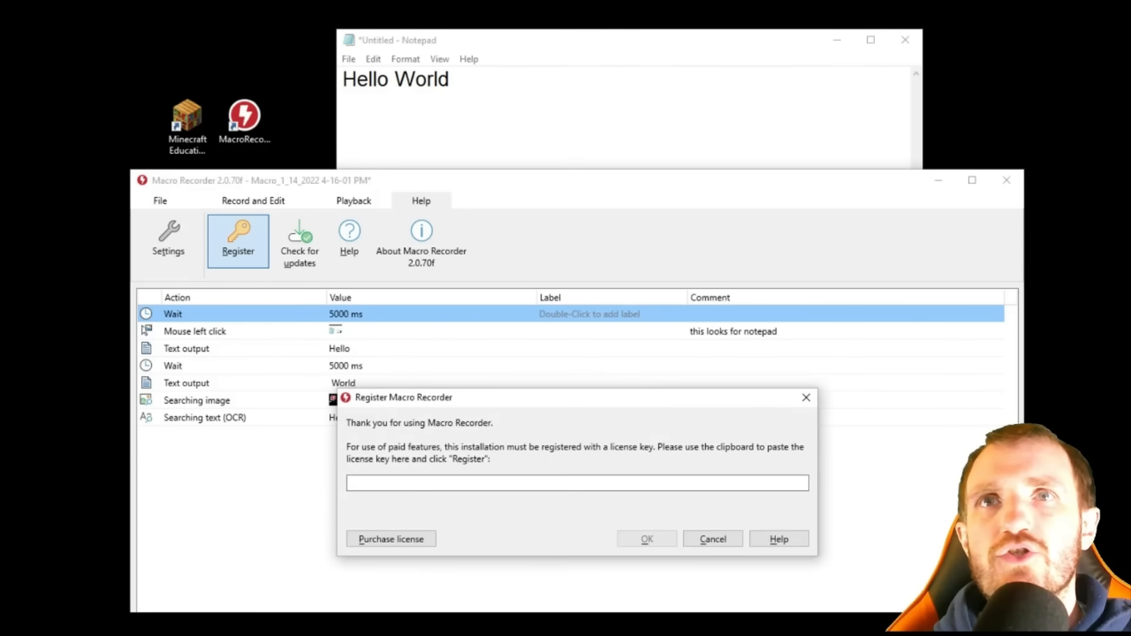
pyautogui.click(390, 540)
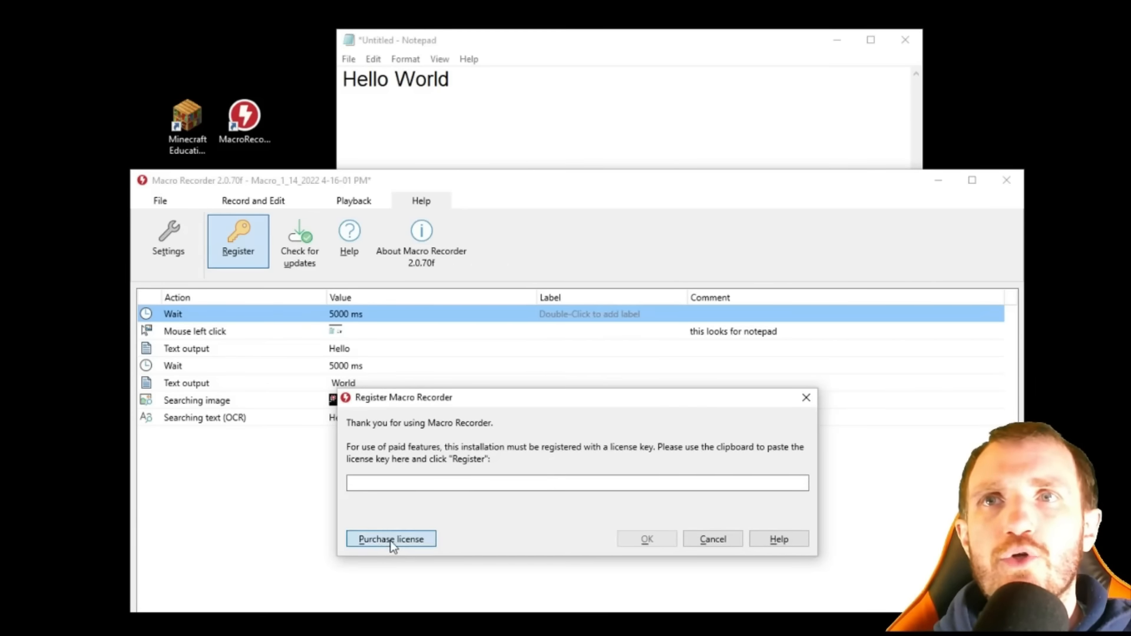
pyautogui.scroll(-3, 877, 347)
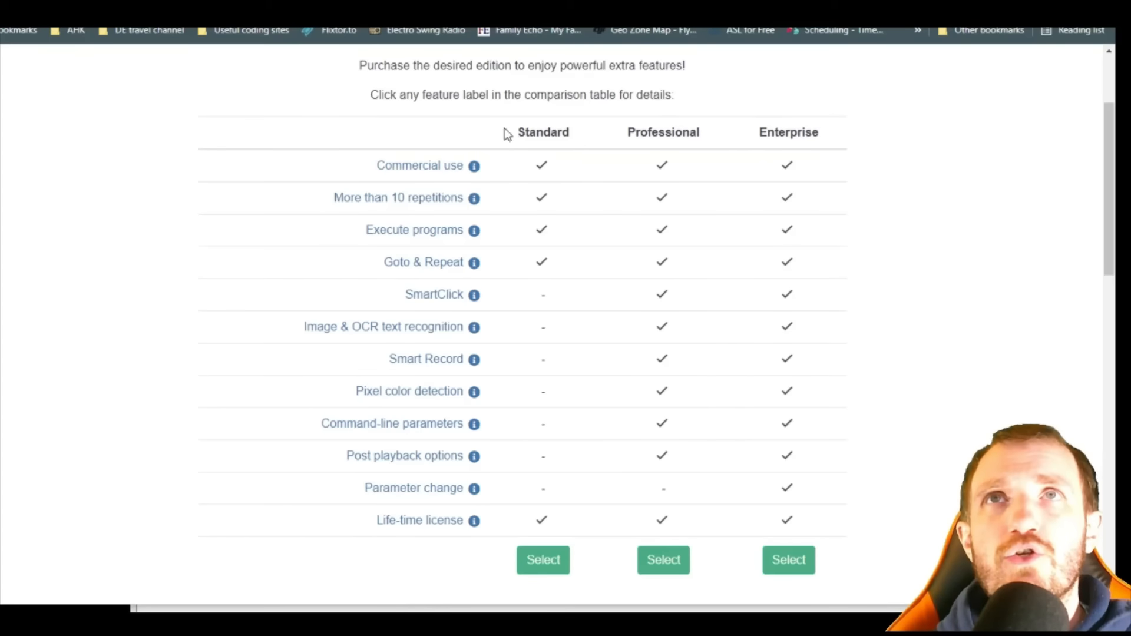
pyautogui.moveTo(449, 207)
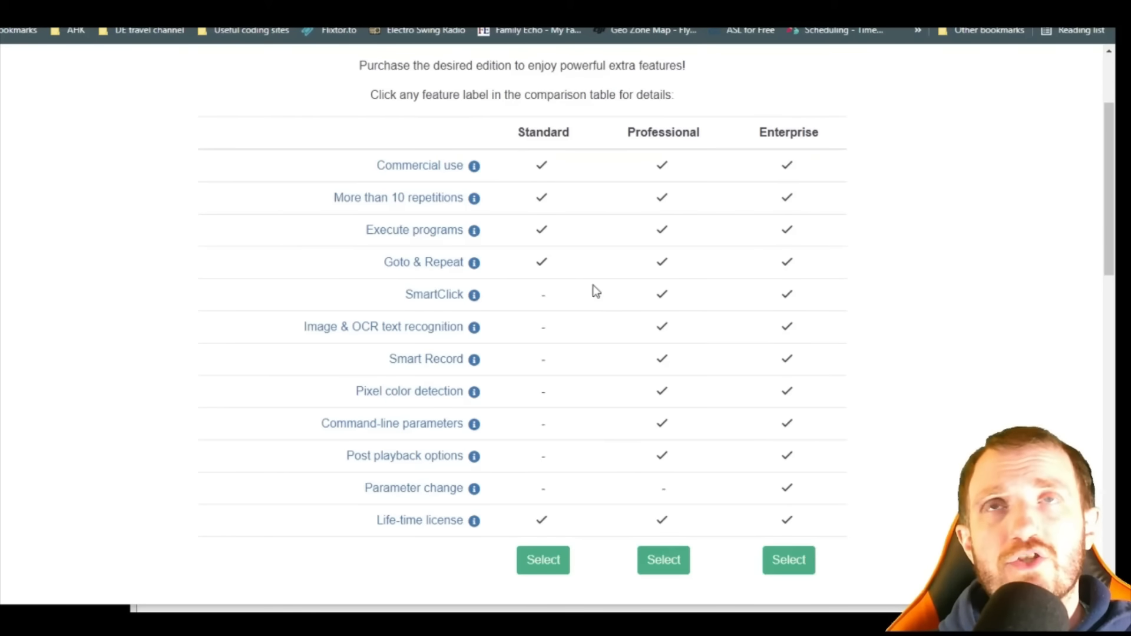
# Step: Select the Standard edition to check its total price in the cart, and leave the purchase page and registration dialog
pyautogui.click(542, 561)
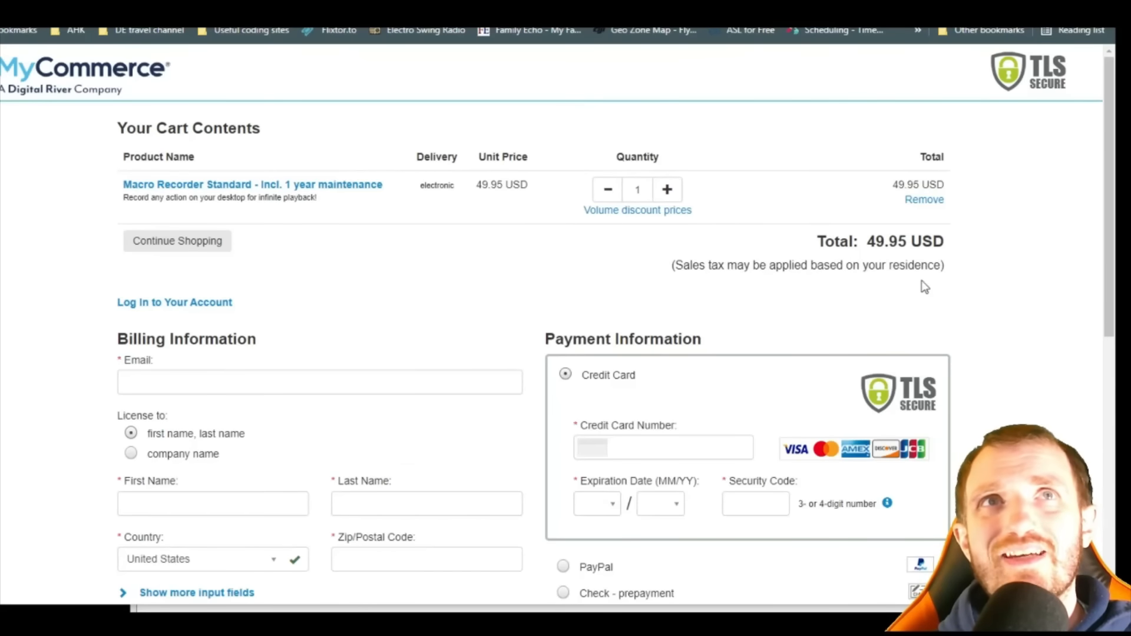
pyautogui.moveTo(865, 242); pyautogui.dragTo(946, 242)
pyautogui.click(956, 288)
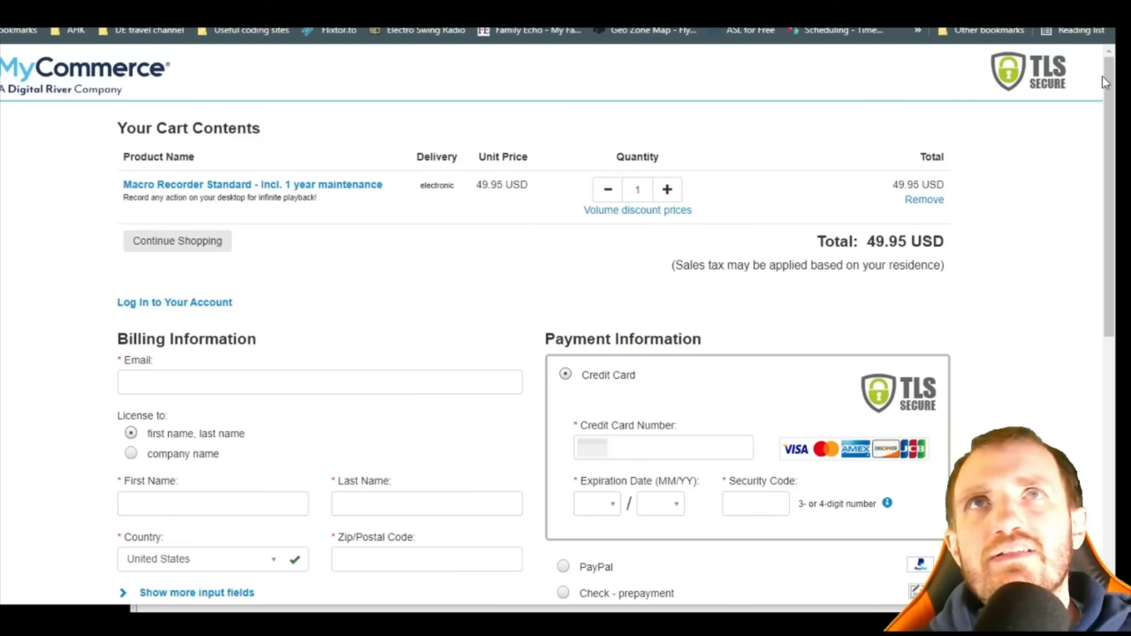
pyautogui.hotkey('alt', 'Left')
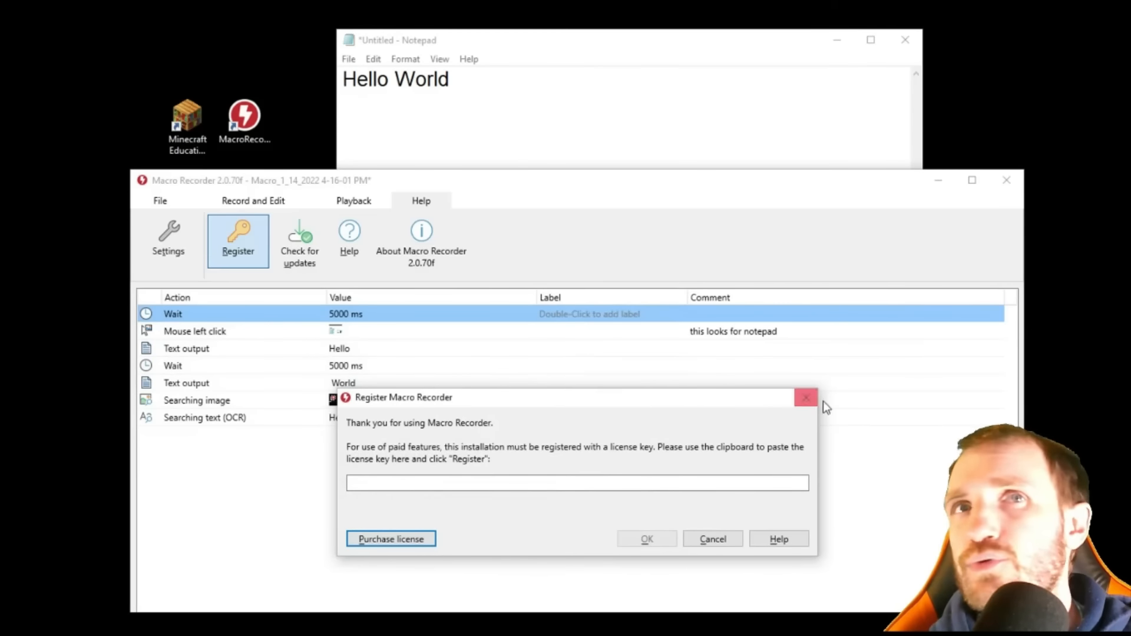
pyautogui.click(819, 399)
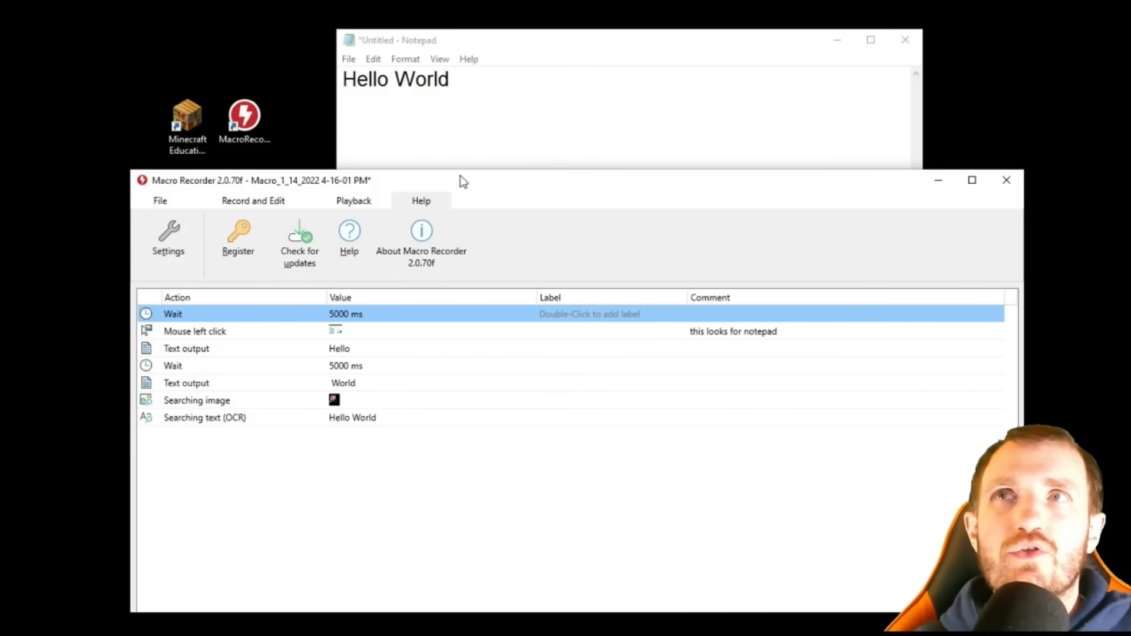
# Step: Review the macro's playback filters and properties, return to the editing commands, and move the Macro Recorder window up
pyautogui.click(270, 195)
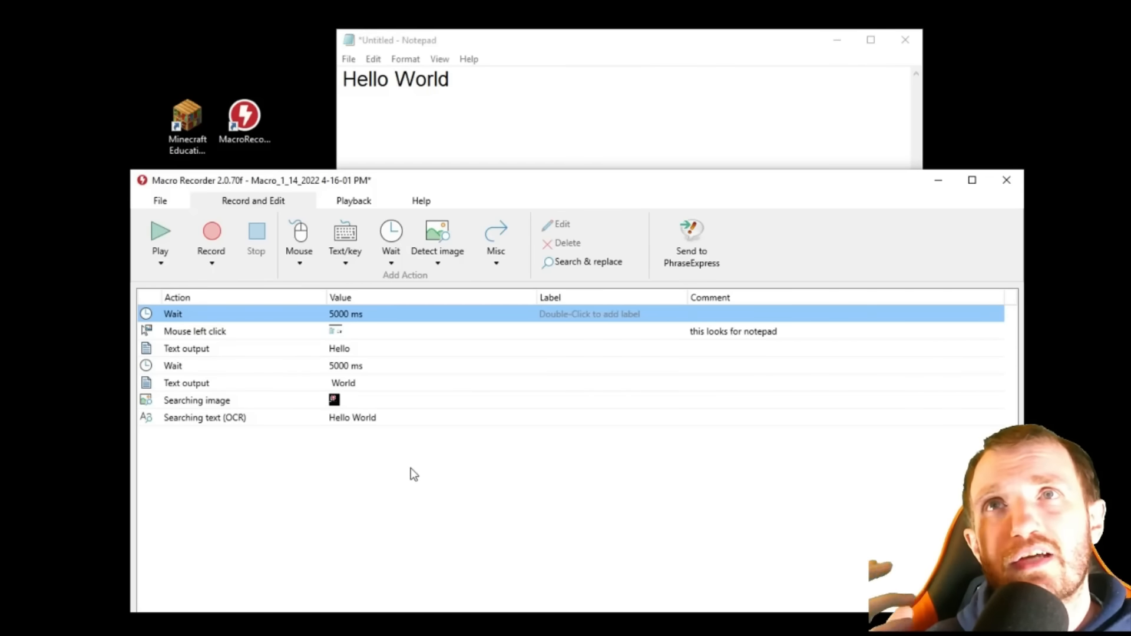
pyautogui.click(367, 204)
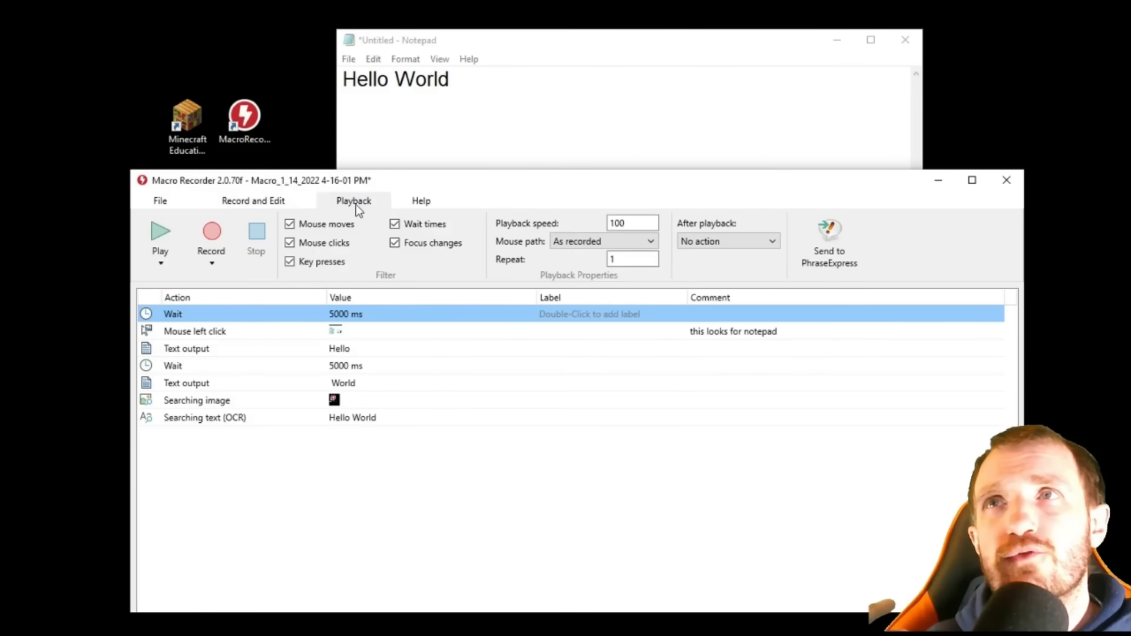
pyautogui.click(303, 202)
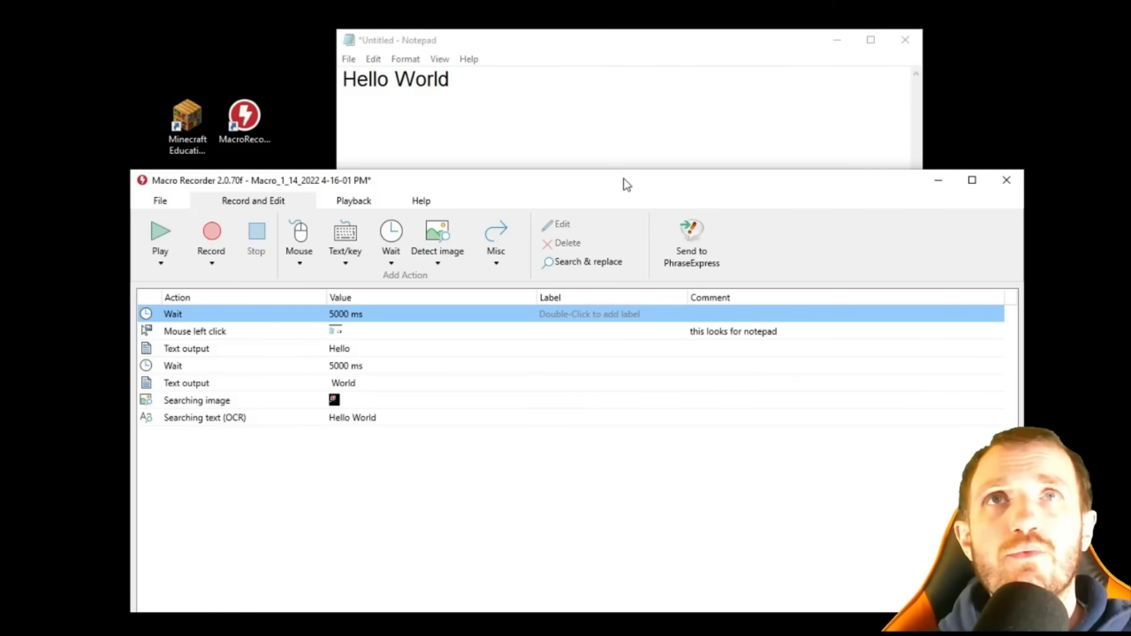
pyautogui.moveTo(623, 178); pyautogui.dragTo(612, 138)
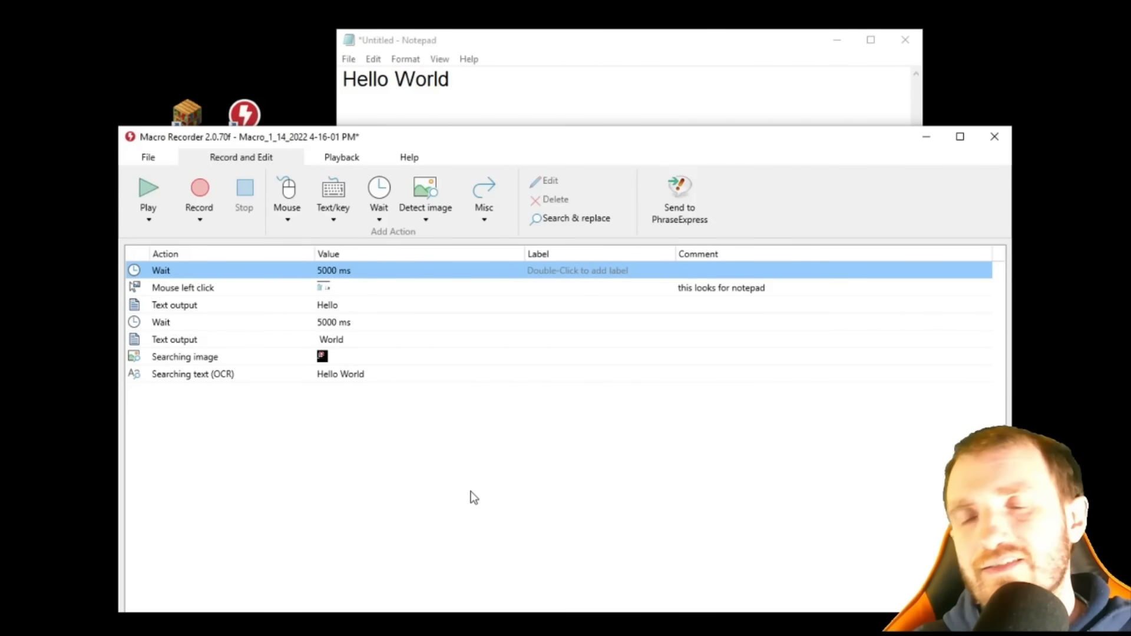